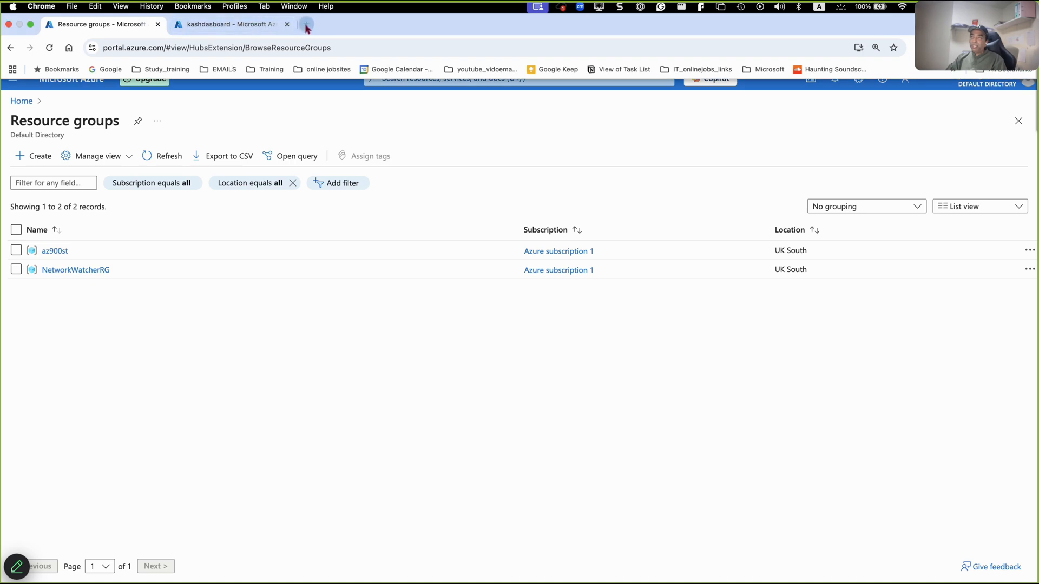
- Open the free online whiteboard at tutorialspoint.com/whiteboard.htm in a new browser tab
left_click(306, 26)
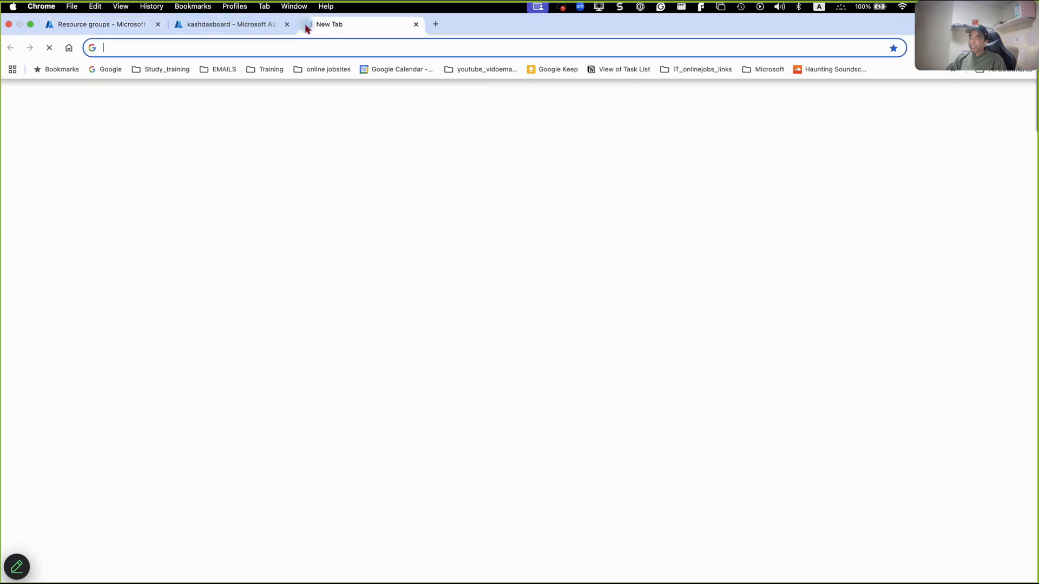
left_click(282, 47)
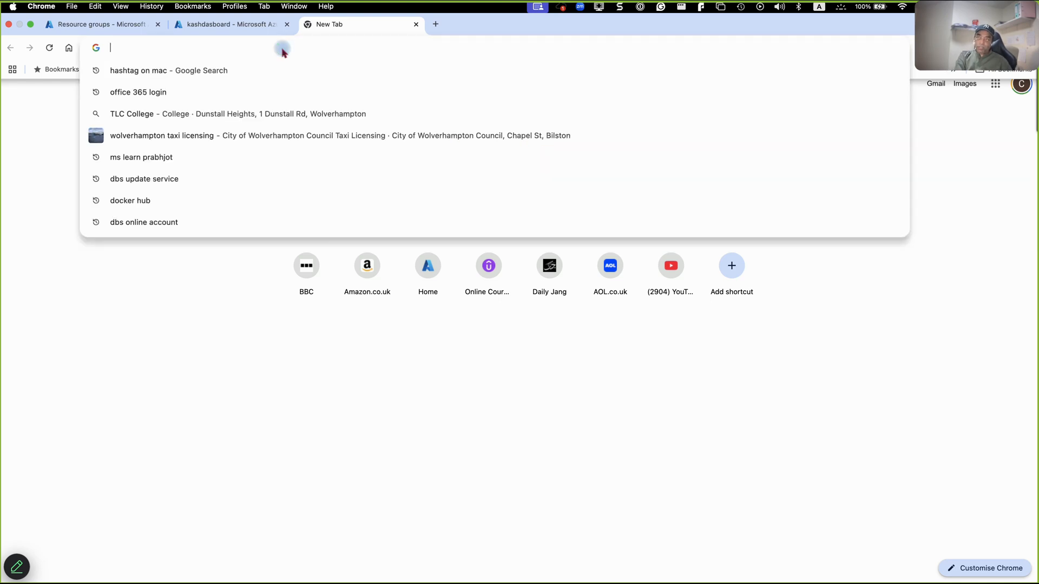
type("whi")
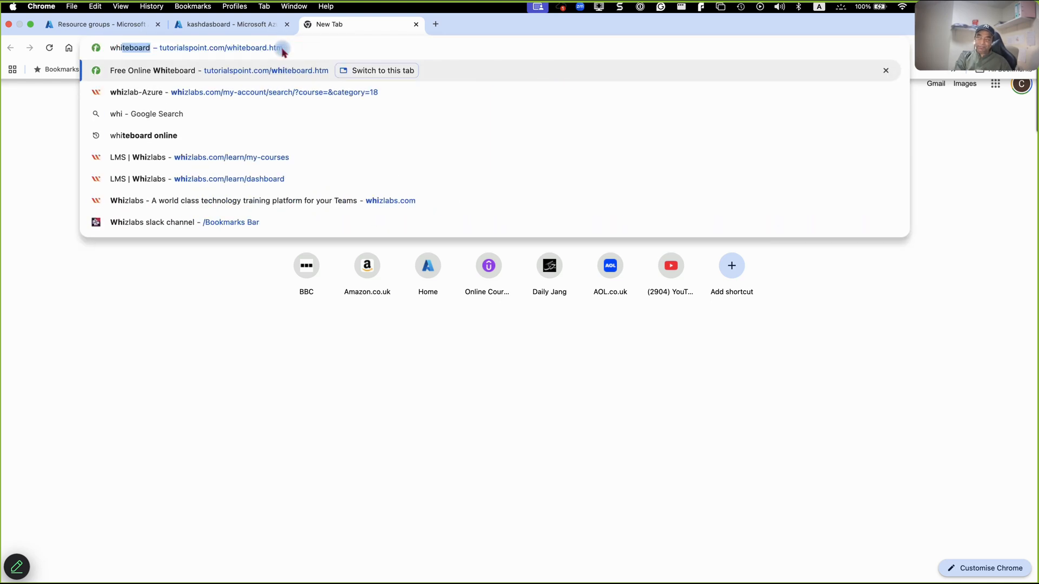
key("Return")
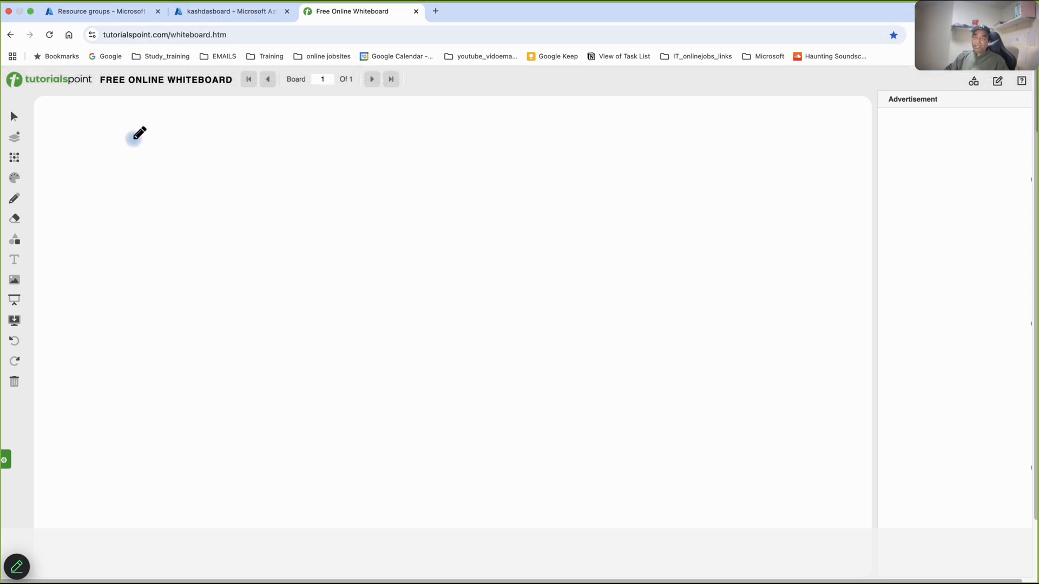
- Handwrite the heading "Availability Set" near the upper edge of the blank whiteboard
mouse_move(119, 133)
left_mouse_down()
mouse_move(143, 150)
mouse_move(158, 138)
mouse_move(200, 148)
mouse_move(209, 180)
left_mouse_up()
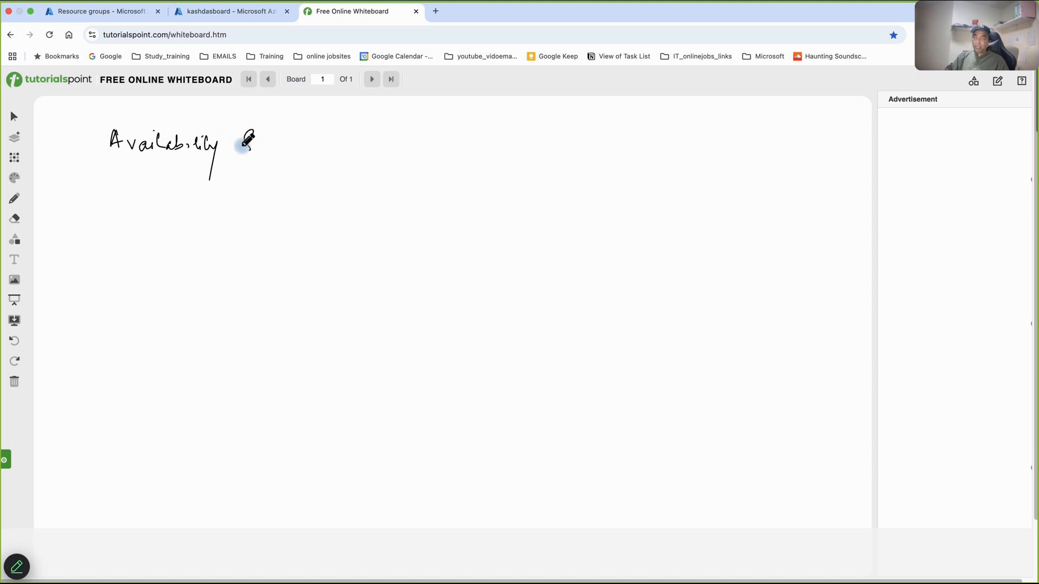
left_click_drag(264, 142, 275, 142)
left_click(286, 144)
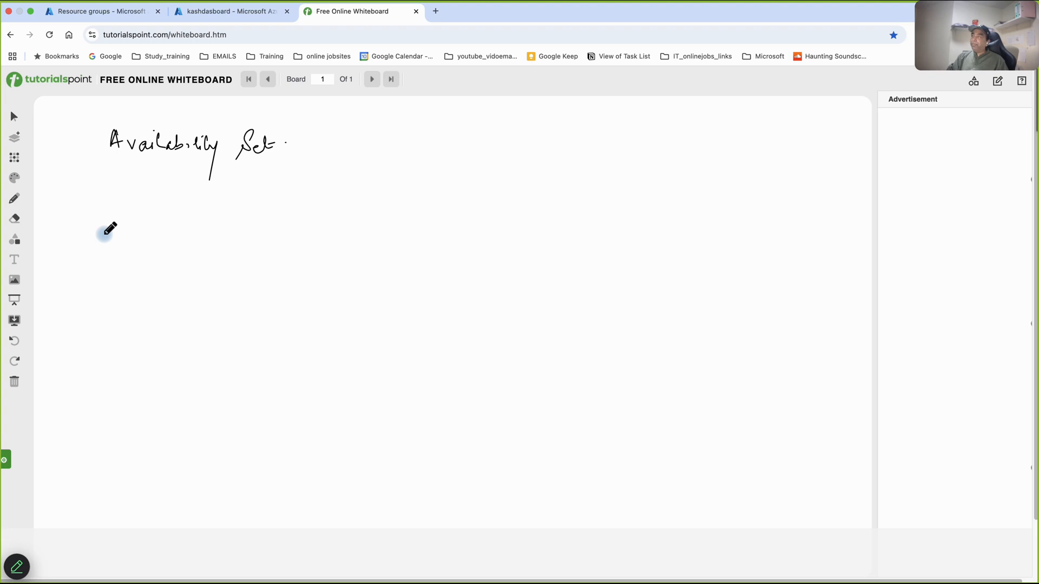
mouse_move(733, 6)
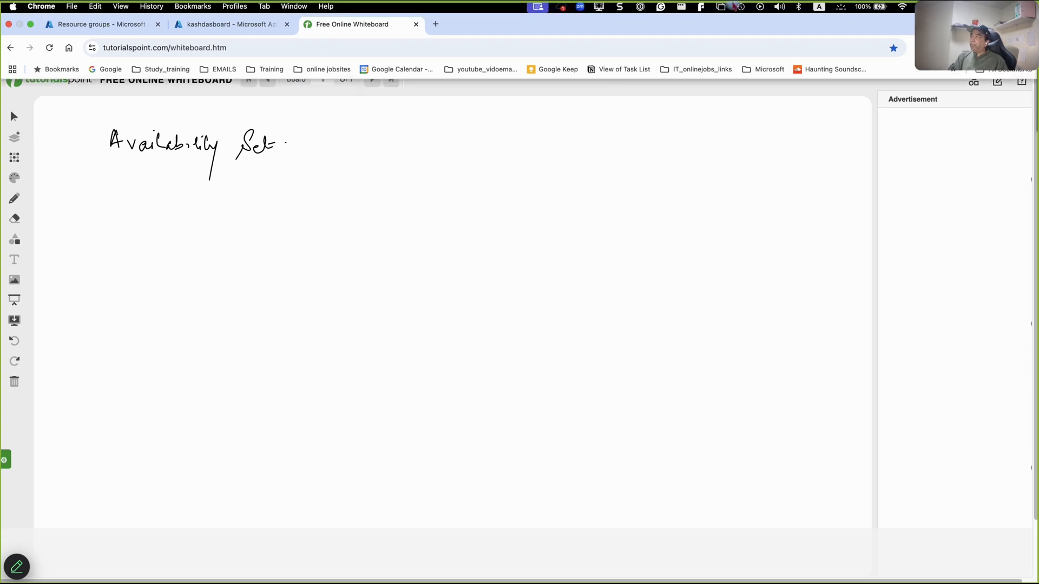
left_click(780, 7)
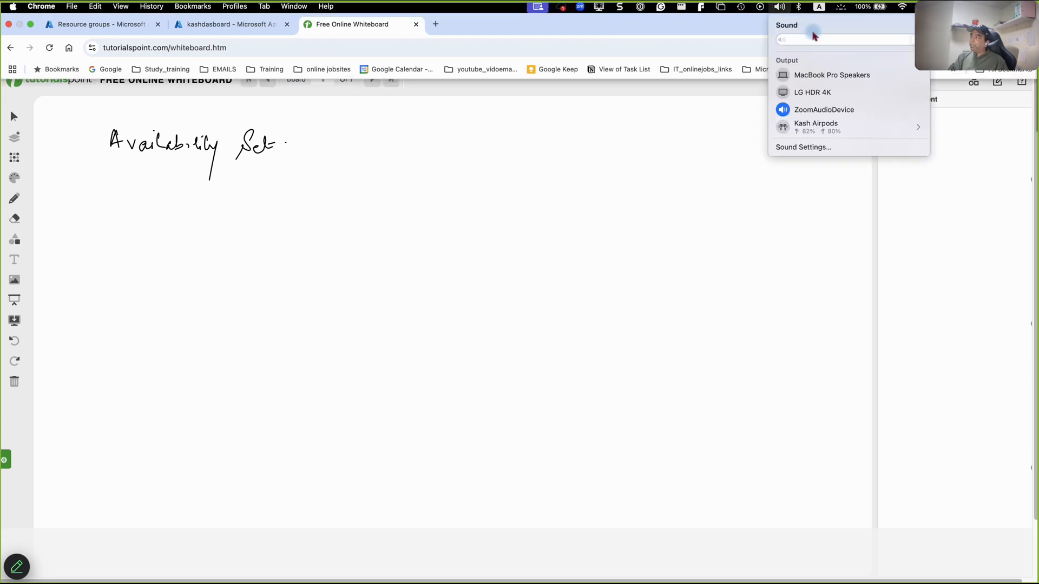
left_click(457, 179)
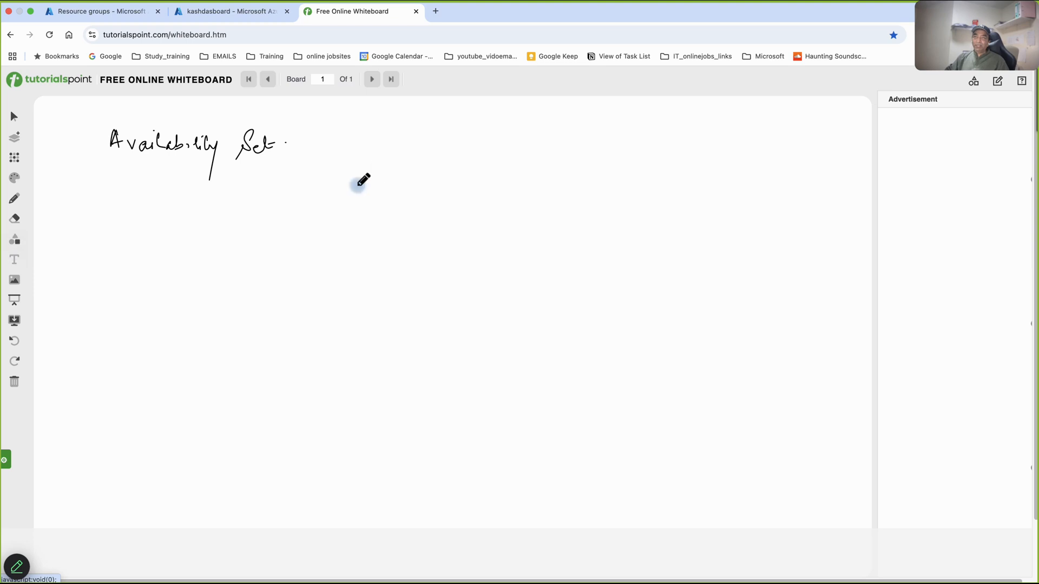
- Sketch two boxes labelled "VM" below the heading, one crossed and one ticked, and handwrite "Azure Av Set" beside them
mouse_move(120, 183)
left_mouse_down()
mouse_move(184, 207)
mouse_move(214, 188)
mouse_move(220, 203)
left_mouse_up()
mouse_move(80, 247)
left_mouse_down()
mouse_move(130, 242)
mouse_move(156, 269)
mouse_move(139, 274)
mouse_move(198, 266)
mouse_move(190, 274)
left_mouse_up()
left_click_drag(242, 236, 273, 225)
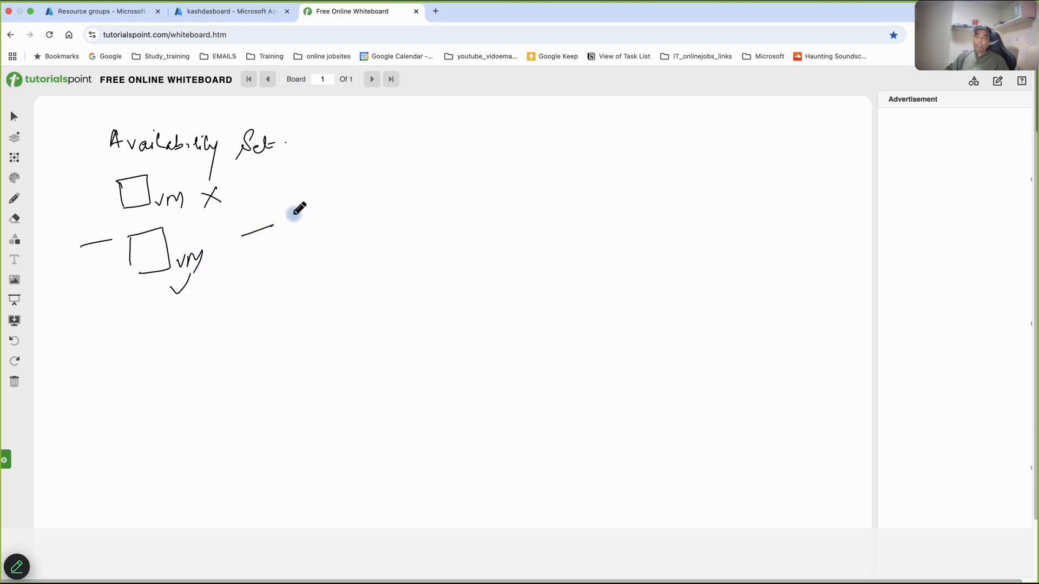
left_click_drag(288, 216, 301, 215)
mouse_move(289, 210)
left_mouse_down()
mouse_move(304, 209)
mouse_move(295, 229)
mouse_move(326, 253)
mouse_move(340, 242)
mouse_move(373, 250)
left_mouse_up()
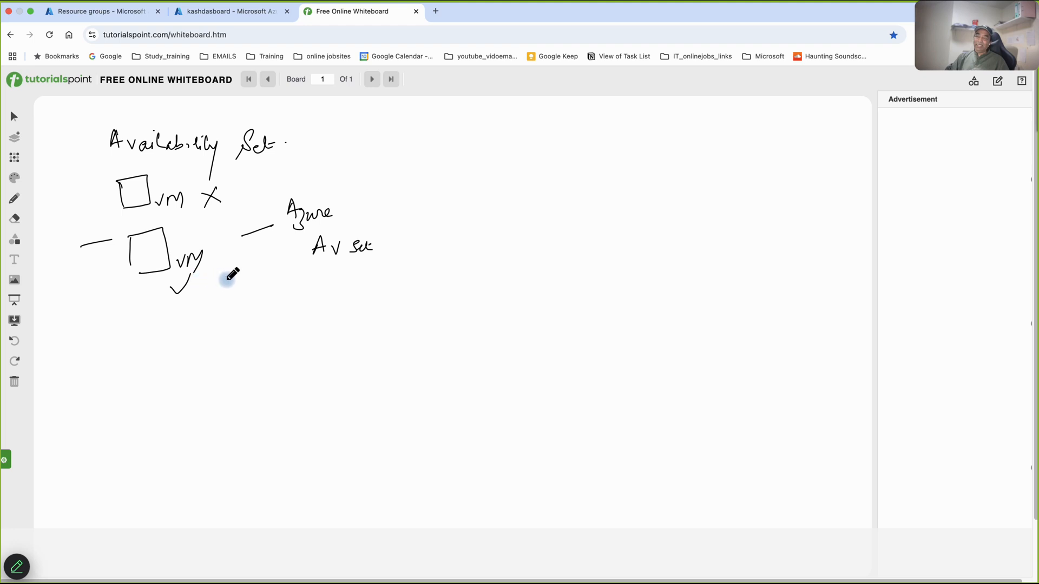
- Handwrite "VM" between two short dashes below the two sketched VM boxes
left_click_drag(134, 323, 157, 316)
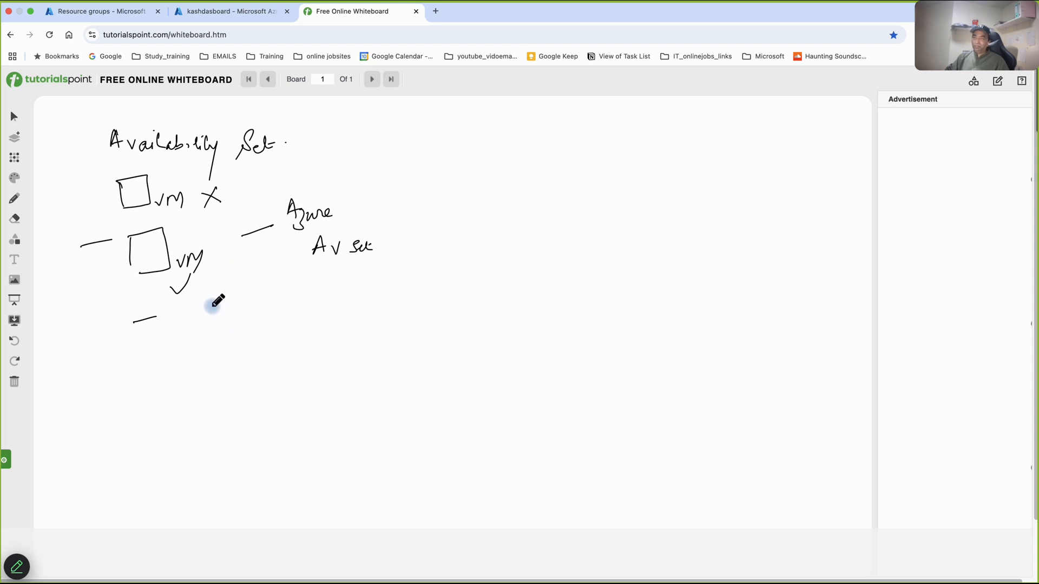
left_click_drag(199, 312, 210, 313)
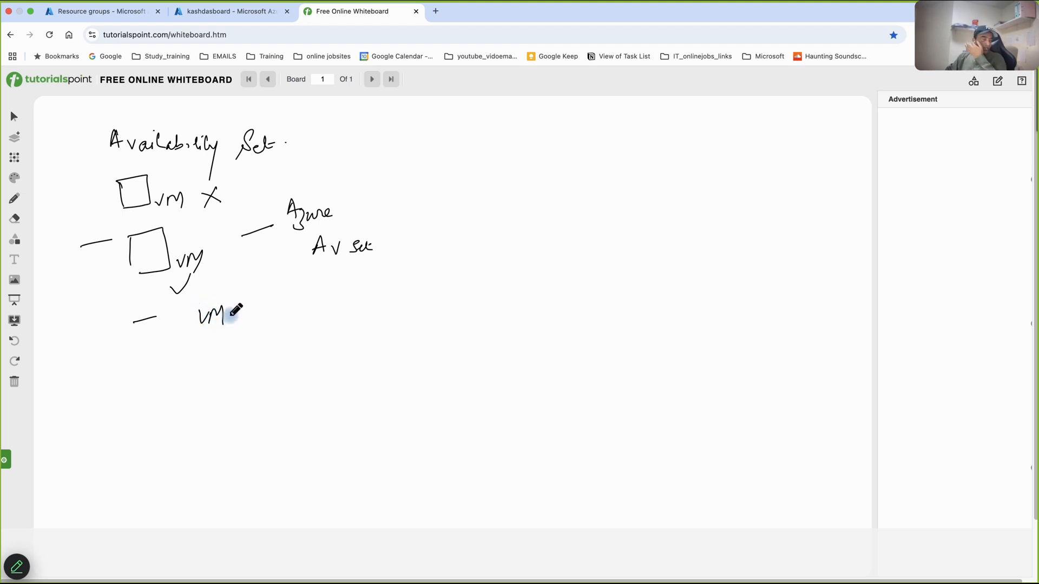
left_click_drag(235, 318, 248, 318)
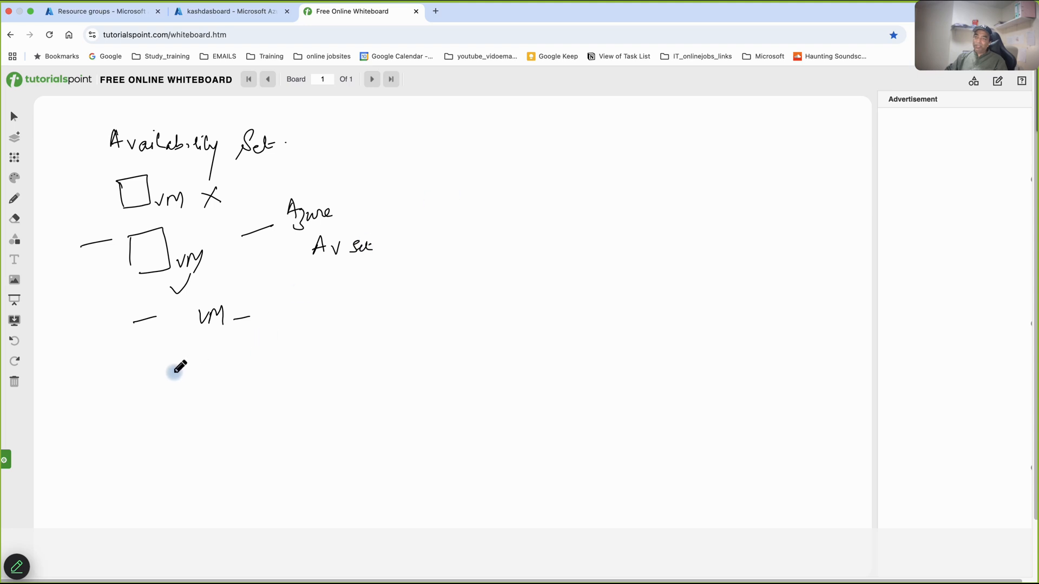
- Sketch a large rectangle below the VM drawings and label it "UK"
mouse_move(118, 372)
left_mouse_down()
mouse_move(233, 356)
mouse_move(213, 429)
mouse_move(125, 406)
mouse_move(111, 381)
mouse_move(145, 346)
mouse_move(148, 363)
left_mouse_up()
left_click_drag(158, 350, 162, 361)
left_click(167, 356)
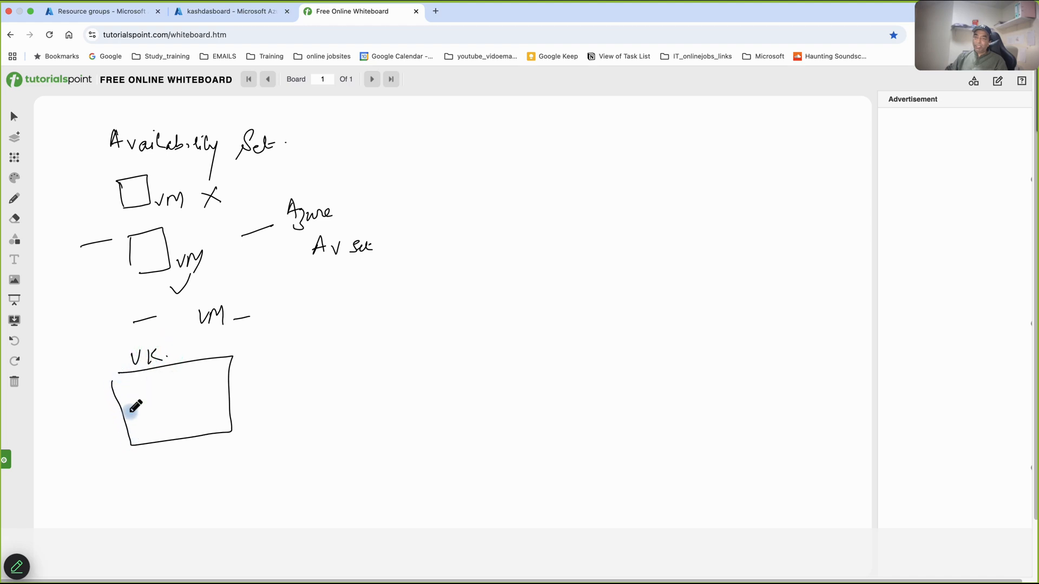
- Sketch a tall rack divided by horizontal lines beside the UK rectangle and label it "DC"
left_click_drag(248, 361, 249, 379)
mouse_move(252, 419)
left_mouse_down()
mouse_move(248, 359)
mouse_move(291, 416)
mouse_move(252, 420)
left_mouse_up()
left_click(293, 342)
mouse_move(292, 340)
left_mouse_down()
mouse_move(292, 360)
mouse_move(328, 351)
left_mouse_up()
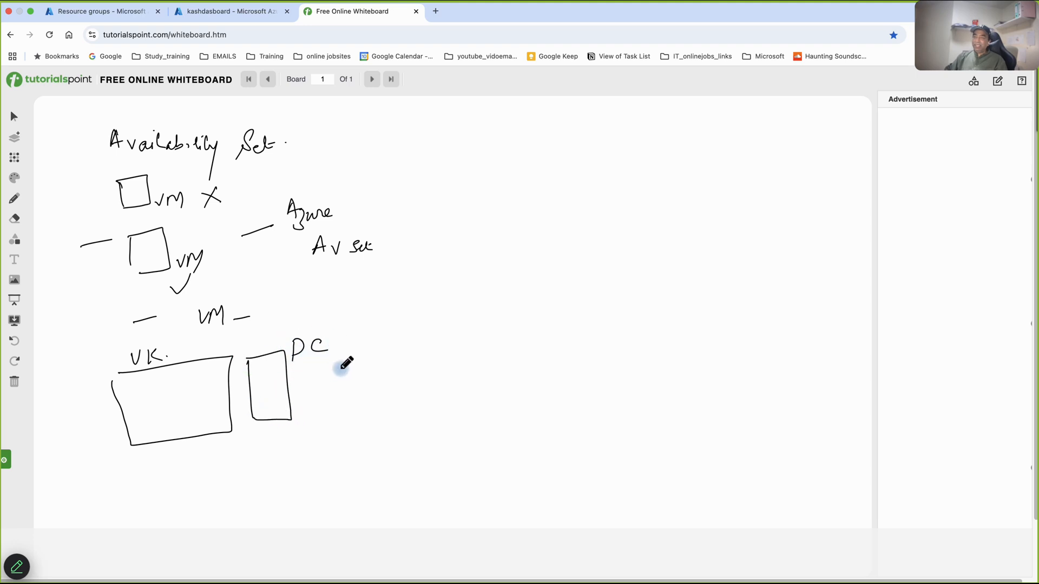
mouse_move(248, 371)
left_mouse_down()
mouse_move(279, 369)
mouse_move(273, 409)
left_mouse_up()
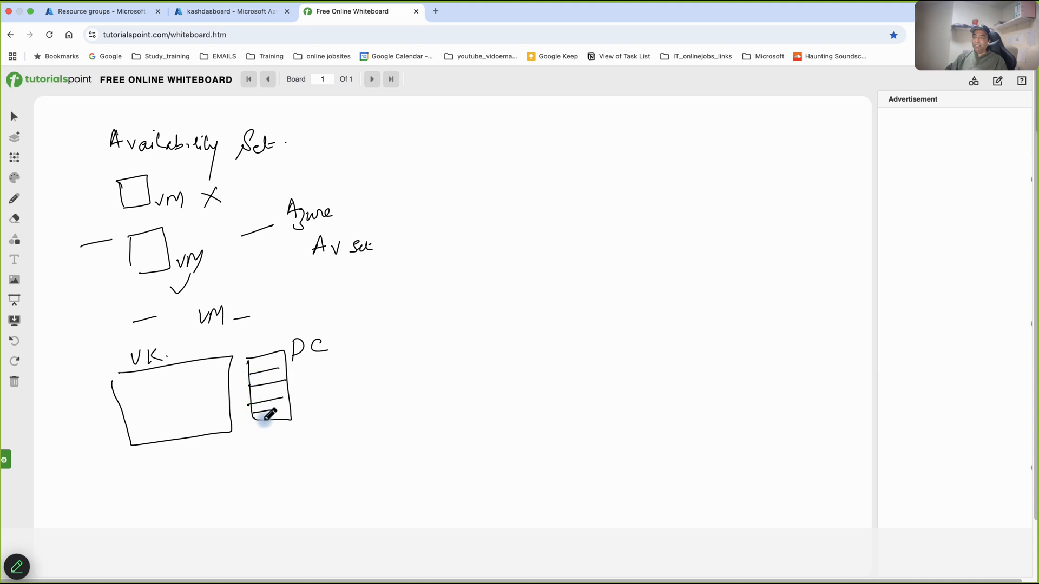
- Handwrite "Power" and "Network" beside the DC rack, and underline "Av Set" with "Av." written beneath it
left_click_drag(289, 367, 395, 354)
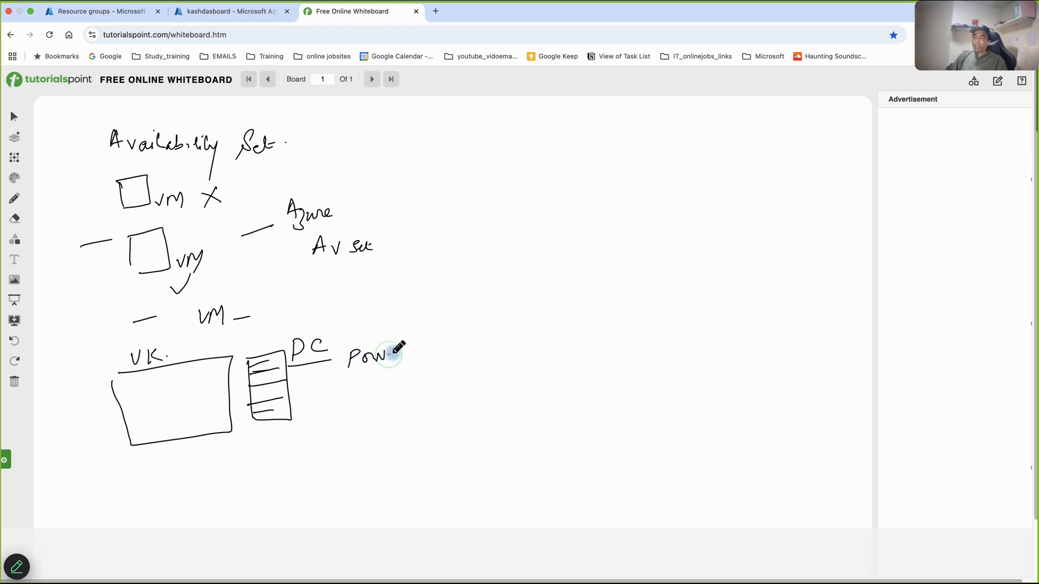
left_click_drag(299, 410, 331, 417)
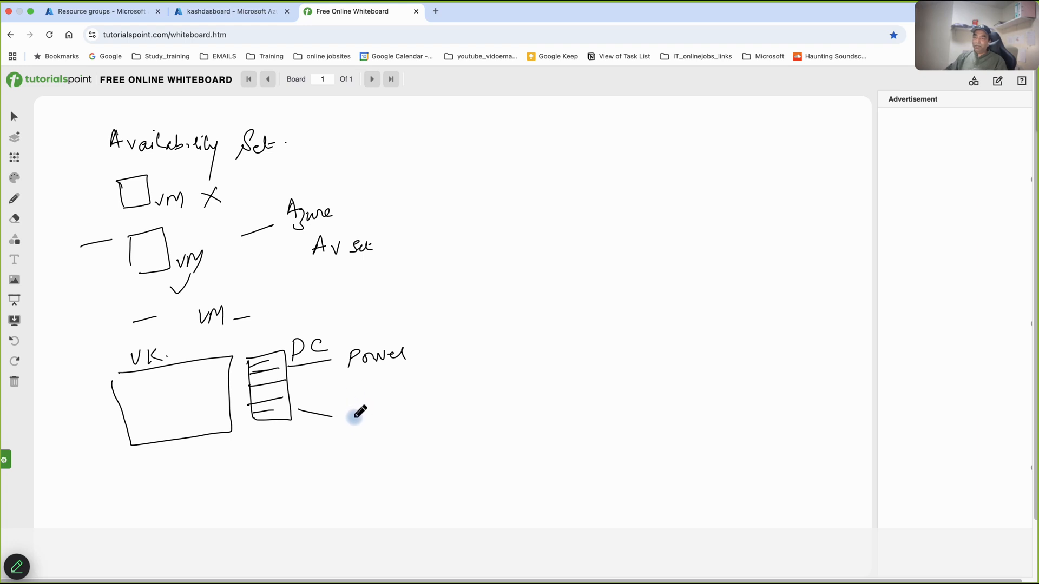
mouse_move(348, 426)
left_mouse_down()
mouse_move(378, 410)
mouse_move(410, 421)
left_mouse_up()
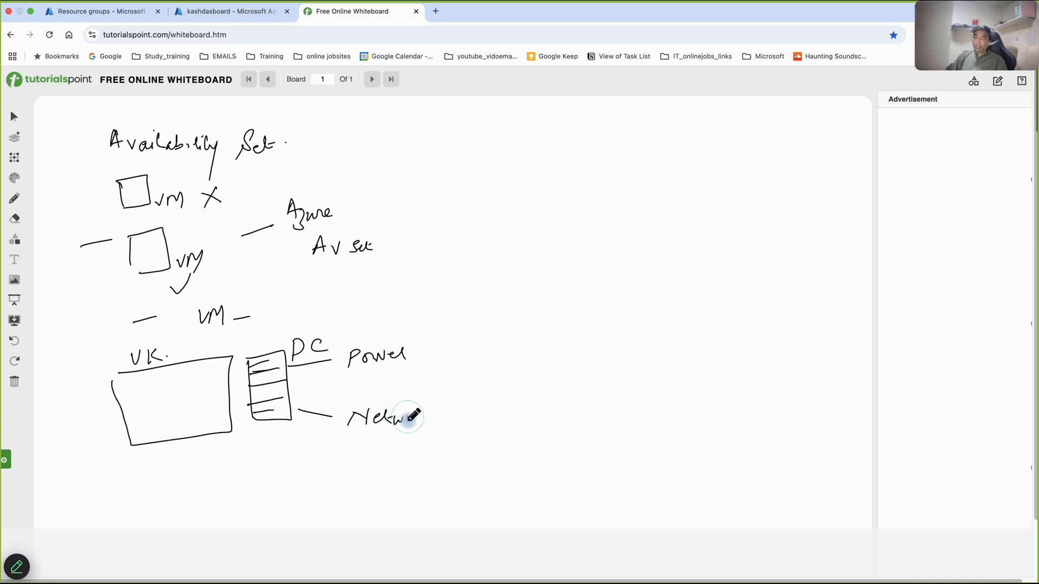
left_click_drag(321, 270, 361, 266)
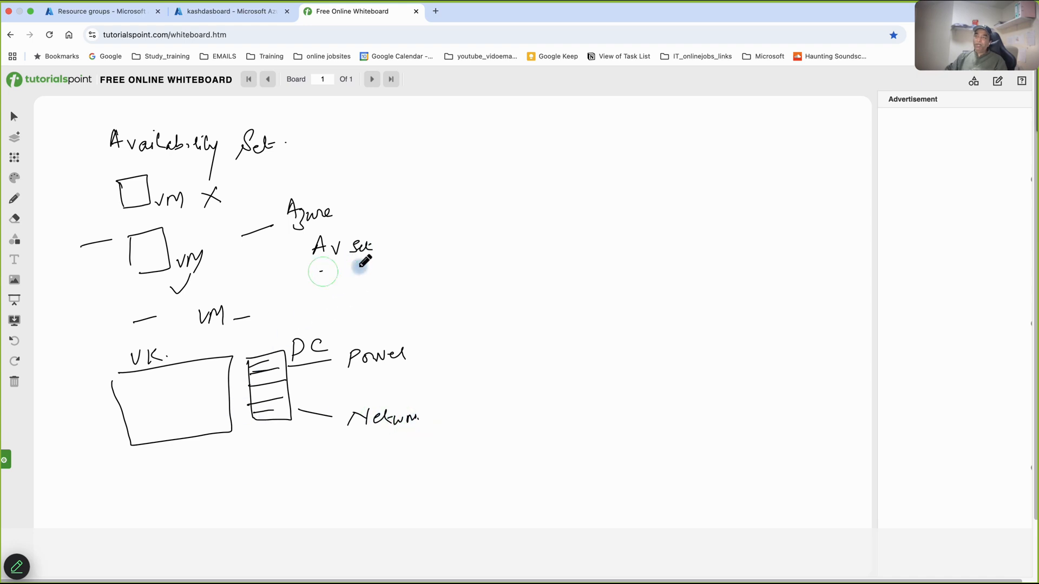
left_click_drag(331, 299, 357, 290)
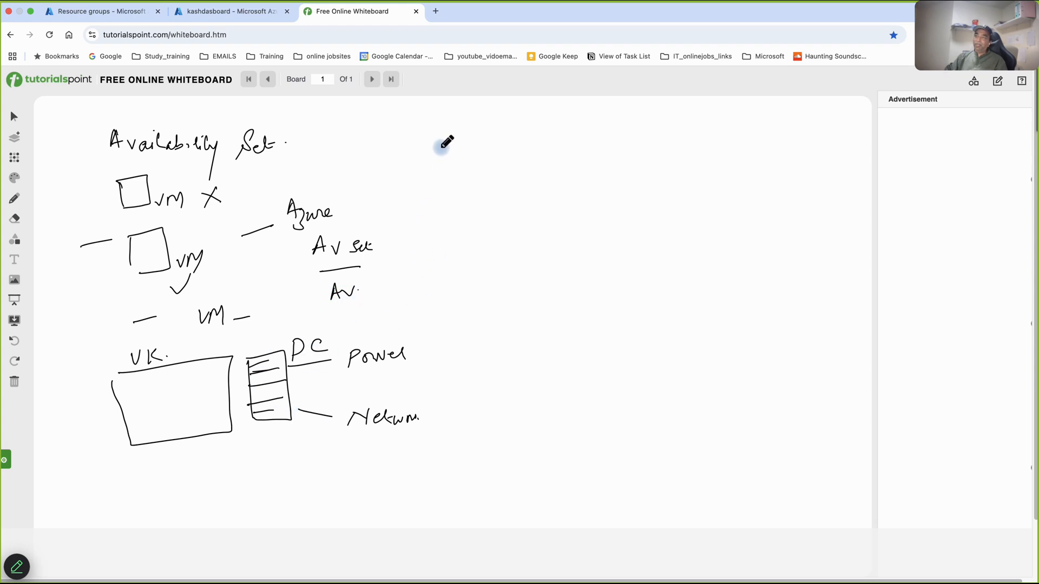
- Sketch a stick figure linked to a box and a slotted server rack, with a second box below the first
mouse_move(398, 160)
left_mouse_down()
mouse_move(402, 202)
mouse_move(436, 168)
mouse_move(487, 186)
mouse_move(455, 192)
mouse_move(530, 171)
mouse_move(558, 213)
left_mouse_up()
mouse_move(558, 142)
left_mouse_down()
mouse_move(595, 197)
mouse_move(554, 214)
left_mouse_up()
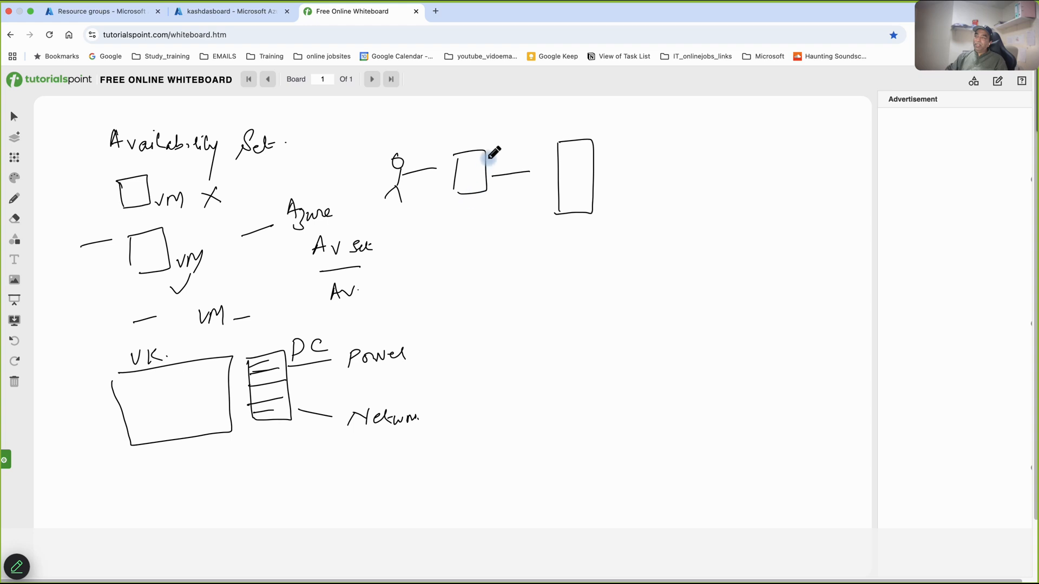
mouse_move(557, 155)
left_mouse_down()
mouse_move(599, 153)
mouse_move(559, 161)
left_mouse_up()
mouse_move(466, 254)
left_mouse_down()
mouse_move(468, 232)
mouse_move(494, 260)
mouse_move(466, 263)
left_mouse_up()
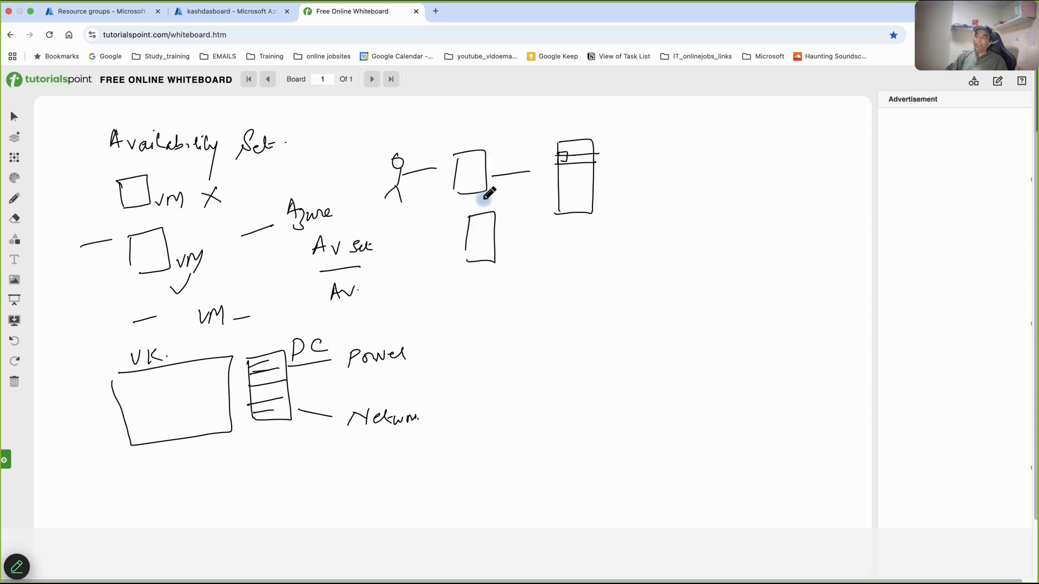
- Connect the lower box to the server rack with a line, add more rack slots, and label the rack "Power"
left_click_drag(497, 226, 556, 184)
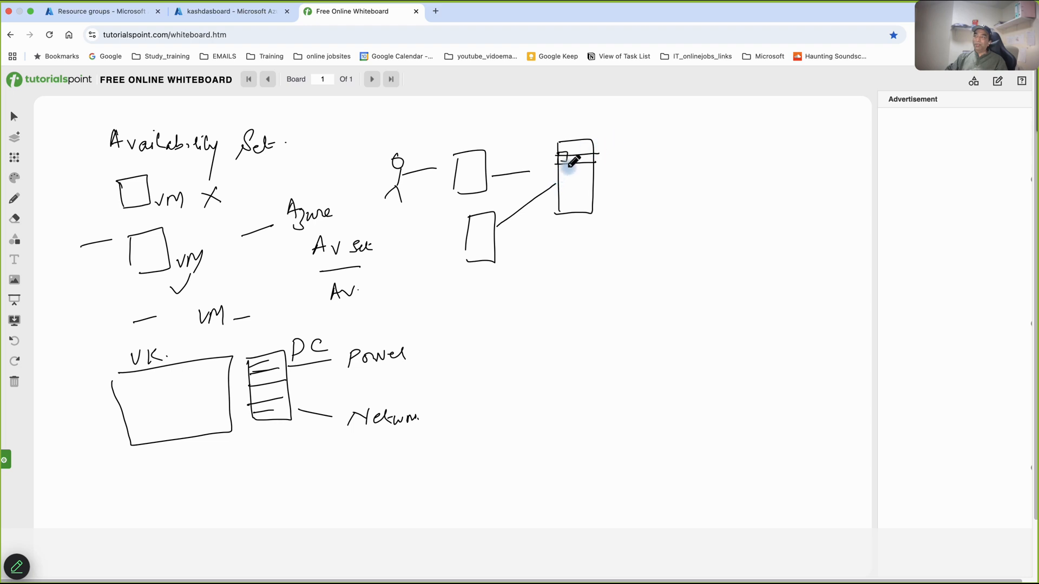
mouse_move(559, 177)
left_mouse_down()
mouse_move(596, 176)
mouse_move(583, 185)
left_mouse_up()
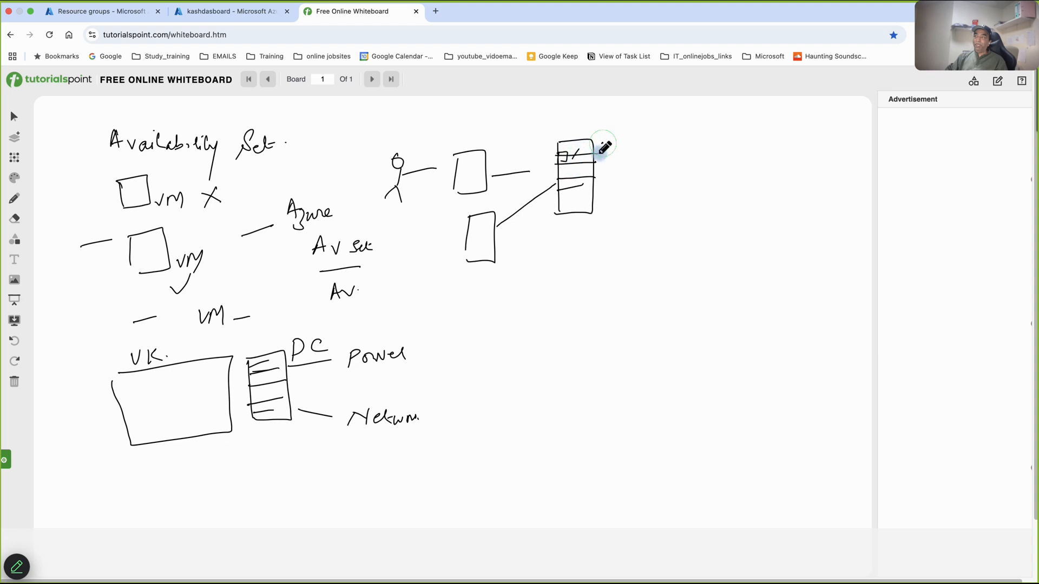
left_click_drag(607, 147, 616, 149)
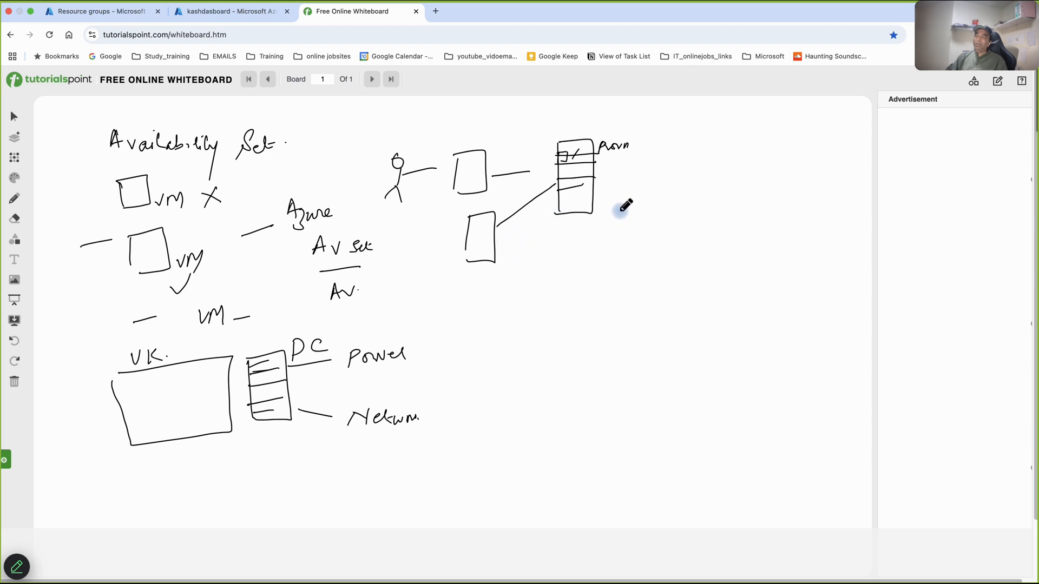
left_click_drag(609, 193, 636, 190)
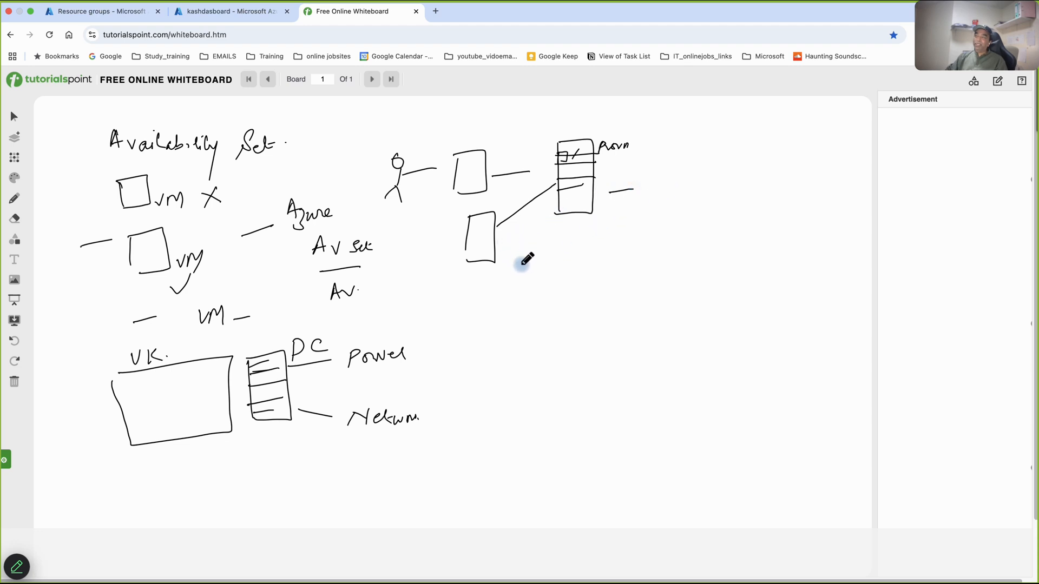
- Handwrite "Fault domain" and "Update domain" on separate lines below the server rack
left_click_drag(530, 254, 545, 252)
mouse_move(527, 263)
left_mouse_down()
mouse_move(598, 251)
mouse_move(604, 262)
mouse_move(639, 257)
left_mouse_up()
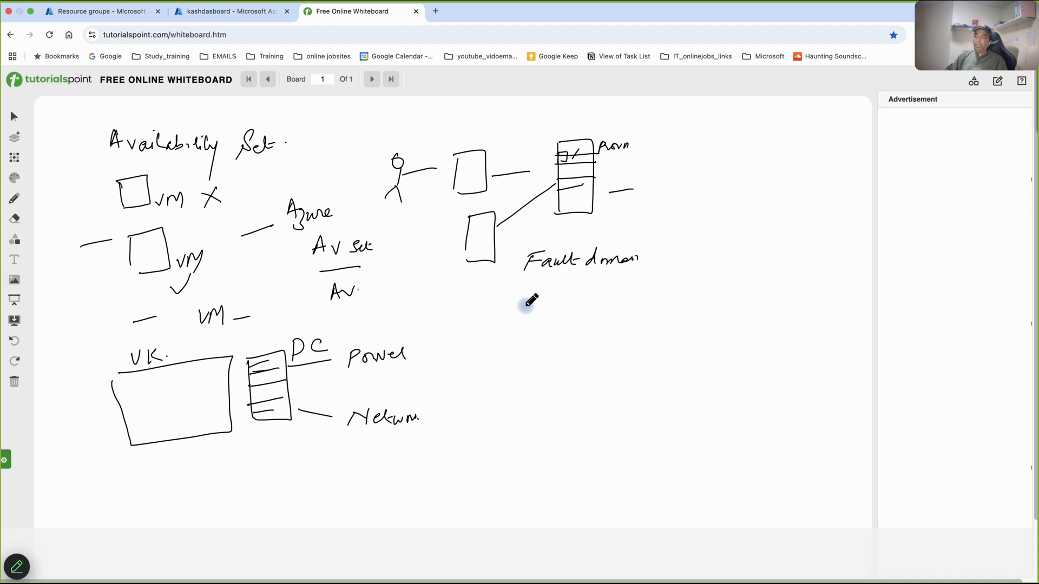
left_click_drag(524, 300, 621, 301)
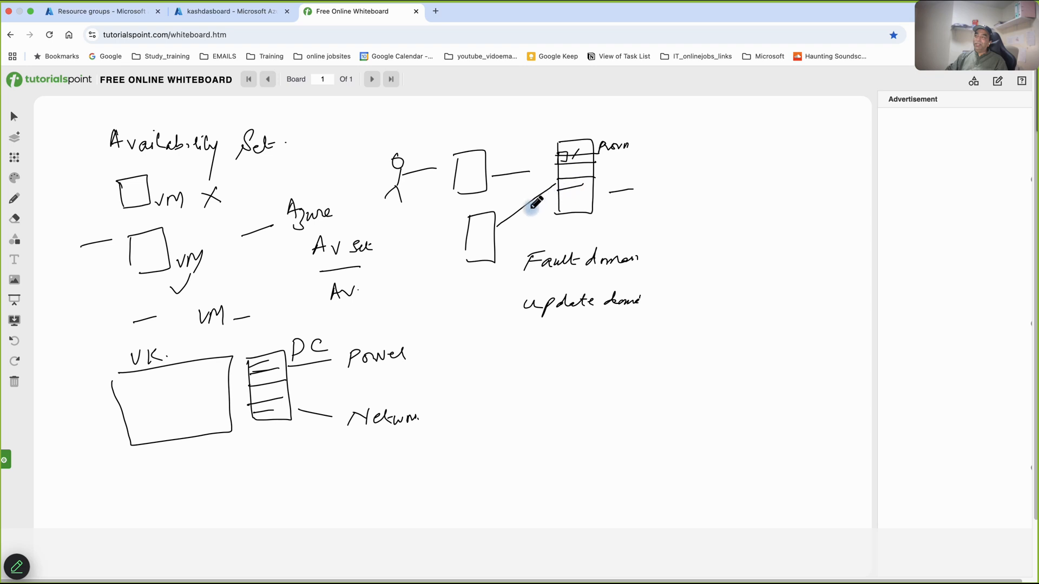
- Sketch a second server rack linked to the lower box and the first rack, with two dotted row marks beneath it
left_click_drag(491, 245, 647, 231)
mouse_move(632, 153)
left_mouse_down()
mouse_move(636, 212)
mouse_move(657, 217)
mouse_move(640, 212)
left_mouse_up()
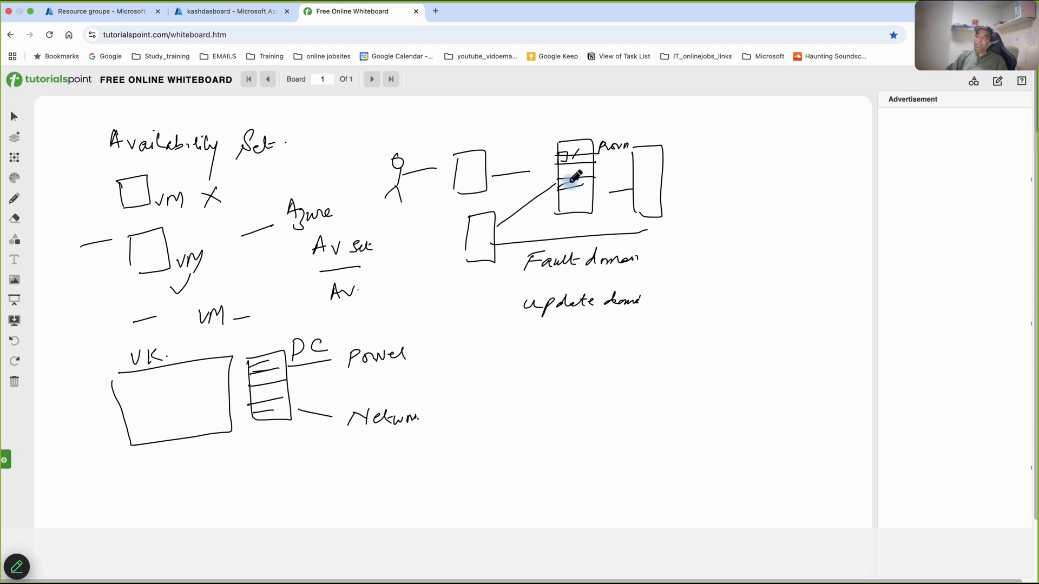
mouse_move(594, 179)
left_mouse_down()
mouse_move(623, 210)
mouse_move(628, 199)
mouse_move(694, 219)
mouse_move(652, 234)
left_mouse_up()
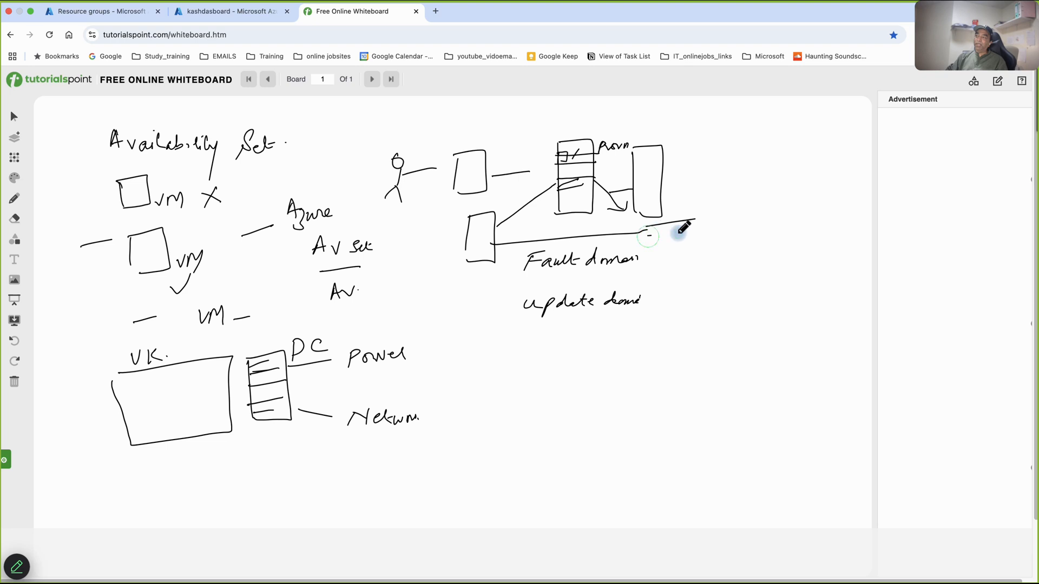
left_click(661, 229)
left_click(668, 231)
mouse_move(650, 256)
left_mouse_down()
mouse_move(686, 255)
mouse_move(684, 269)
left_mouse_up()
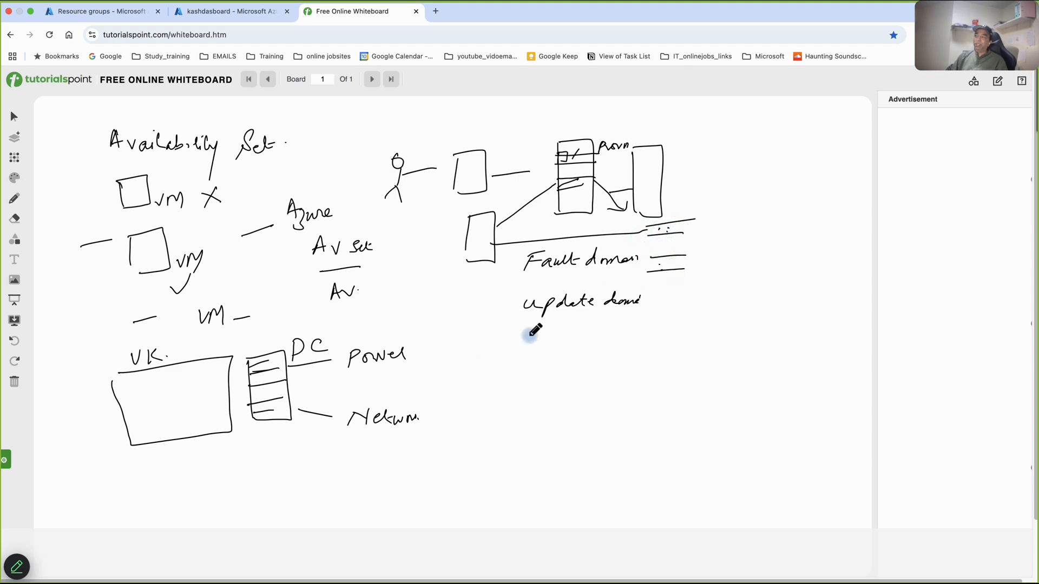
- Draw lines from both boxes to the first server rack and mark two of its slots with crosses
mouse_move(487, 167)
left_mouse_down()
mouse_move(563, 151)
mouse_move(580, 161)
left_mouse_up()
mouse_move(500, 221)
left_mouse_down()
mouse_move(568, 186)
mouse_move(563, 199)
left_mouse_up()
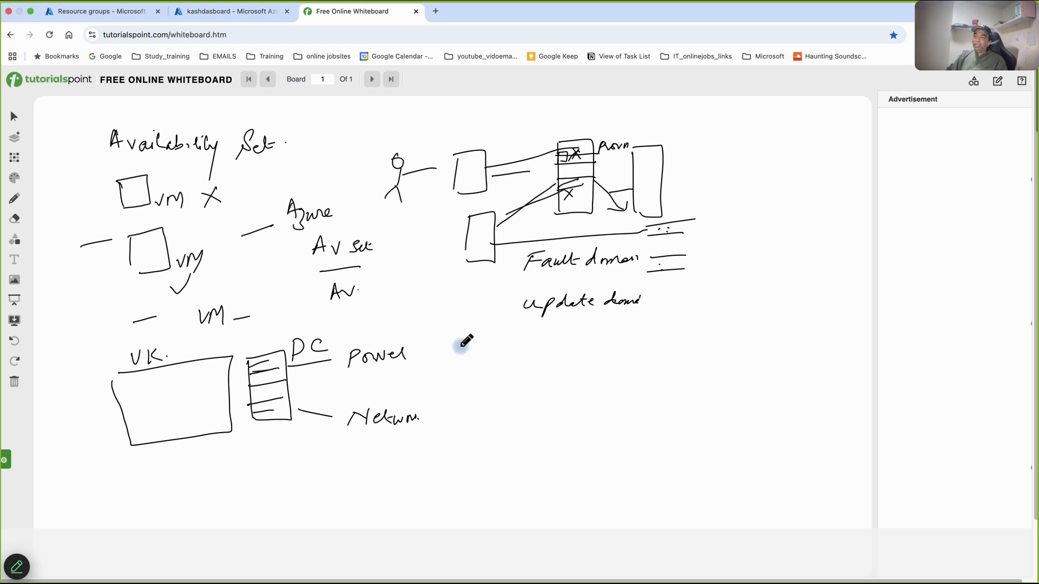
- Set the pen colour to red and handwrite "infrastructure redundancy" above the person and server rack diagram
left_click(17, 179)
left_click(56, 172)
left_click(54, 170)
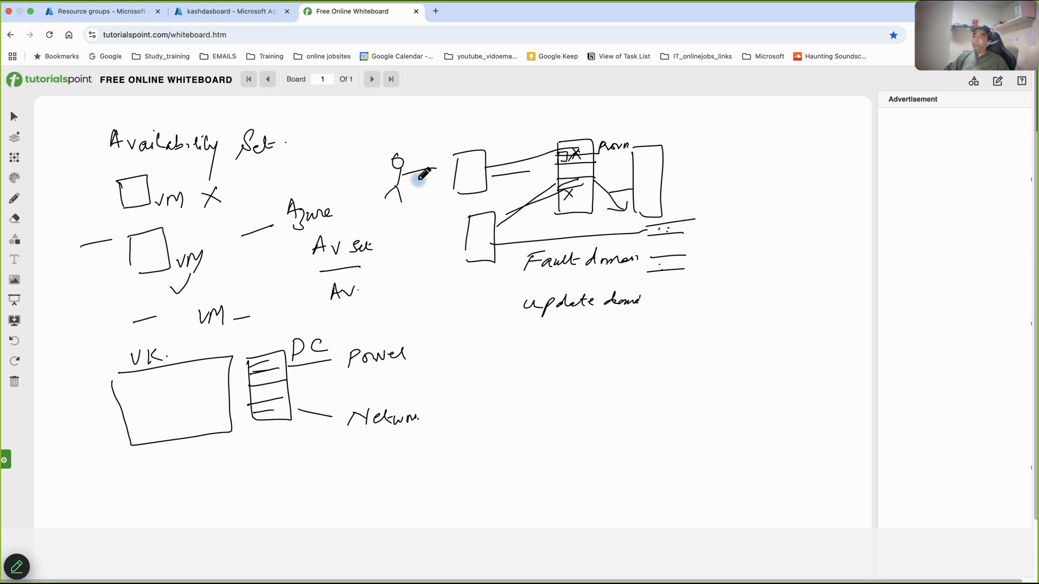
left_click_drag(330, 136, 336, 123)
mouse_move(333, 110)
left_mouse_down()
mouse_move(344, 130)
mouse_move(416, 128)
left_mouse_up()
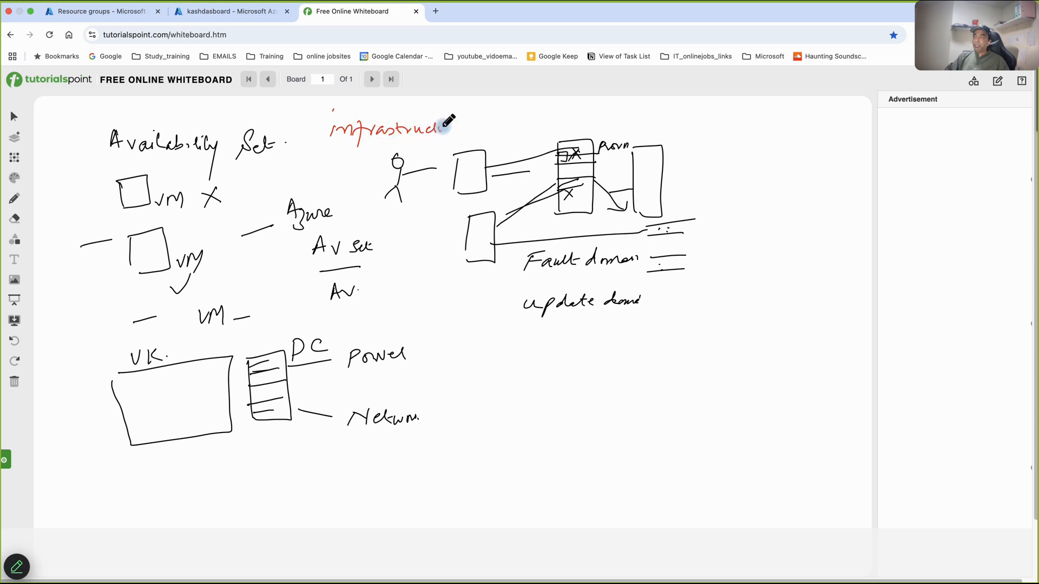
mouse_move(447, 129)
left_mouse_down()
mouse_move(439, 122)
mouse_move(502, 129)
left_mouse_up()
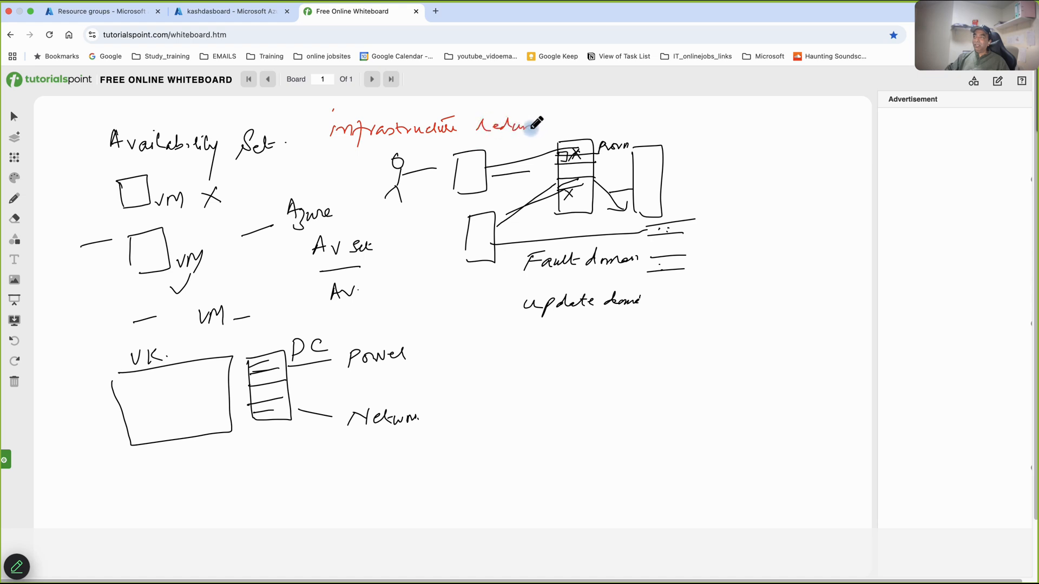
left_click_drag(551, 128, 559, 125)
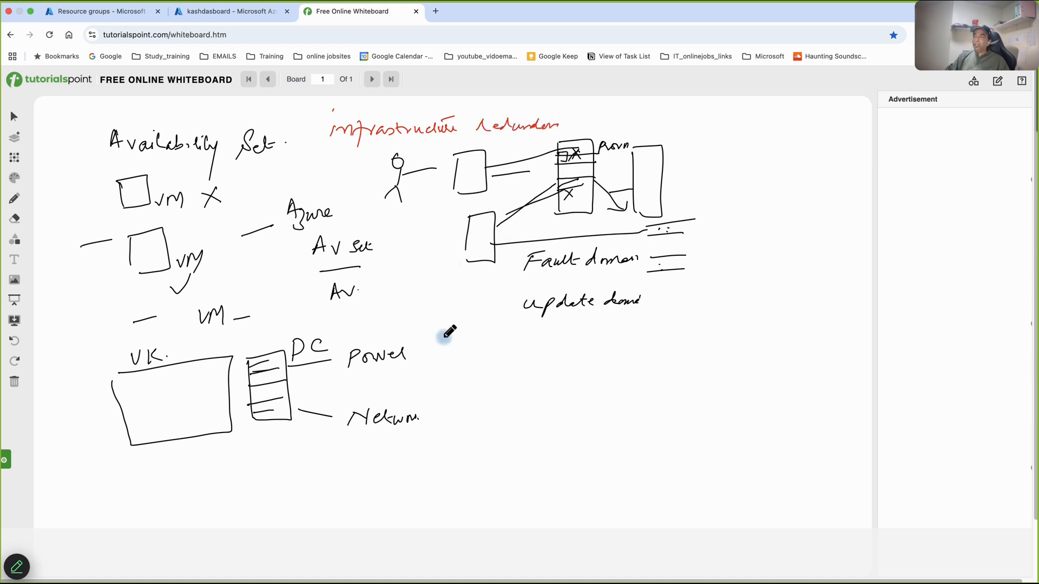
- Draw a horizontal divider line below "Update domain" and handwrite the heading "Availability Zone" under it
left_click_drag(449, 353, 649, 347)
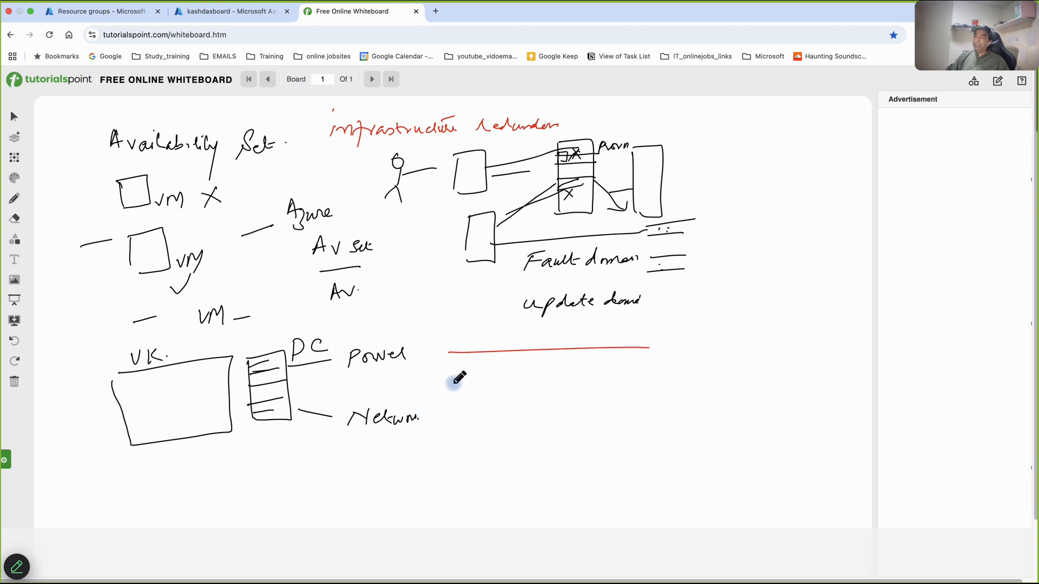
mouse_move(444, 386)
left_mouse_down()
mouse_move(499, 378)
mouse_move(531, 398)
mouse_move(552, 364)
mouse_move(568, 383)
mouse_move(608, 383)
left_mouse_up()
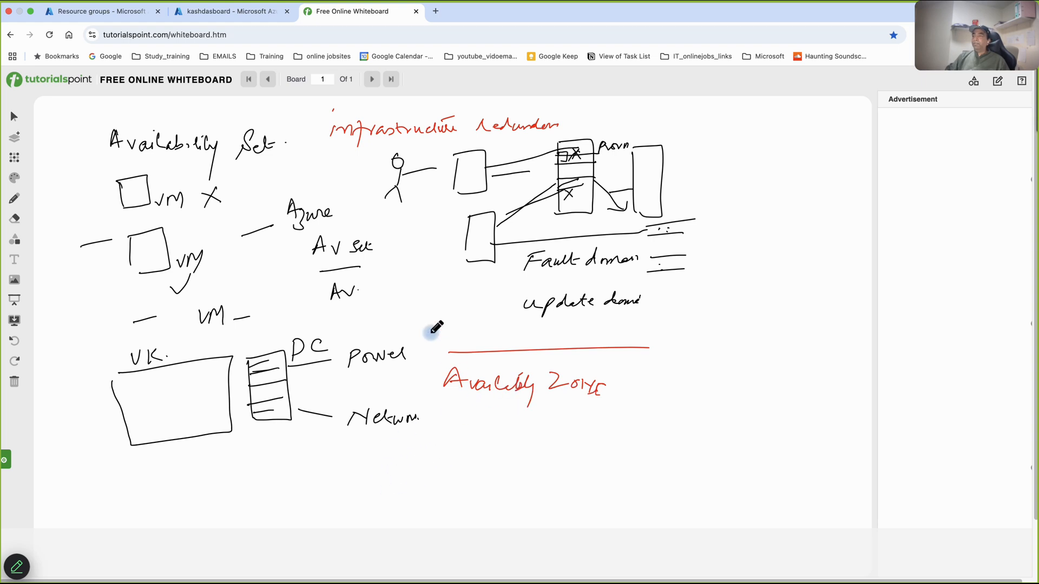
- Circle the server rack diagram in red and add the label "Data center" with a small box beside it
left_click_drag(681, 121, 604, 96)
mouse_move(495, 96)
left_mouse_down()
mouse_move(464, 255)
mouse_move(735, 237)
mouse_move(670, 114)
left_mouse_up()
mouse_move(762, 169)
left_mouse_down()
mouse_move(758, 161)
mouse_move(753, 181)
left_mouse_up()
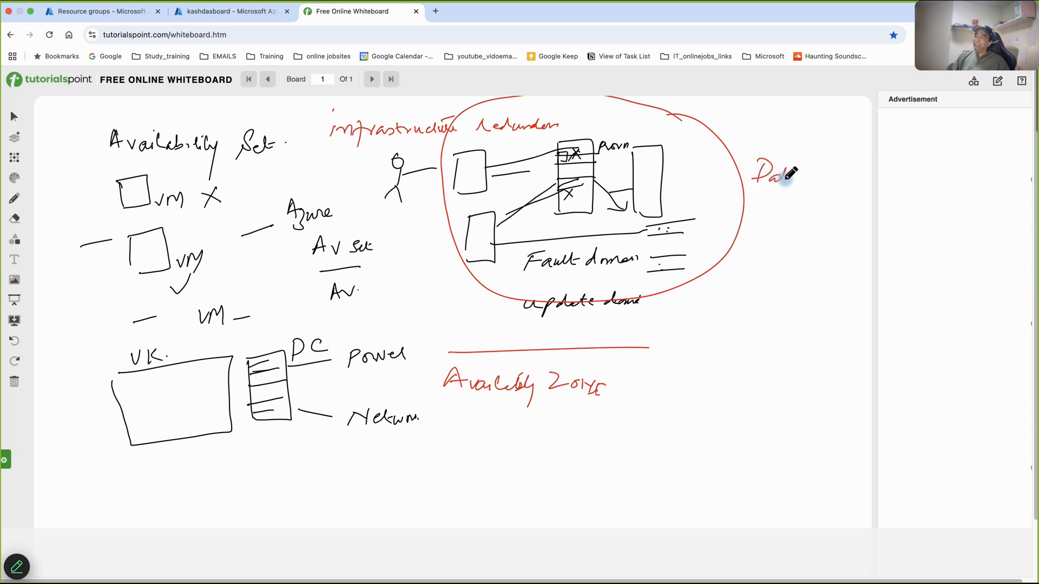
left_click_drag(822, 183, 826, 177)
mouse_move(759, 202)
left_mouse_down()
mouse_move(753, 242)
mouse_move(816, 224)
mouse_move(751, 242)
left_mouse_up()
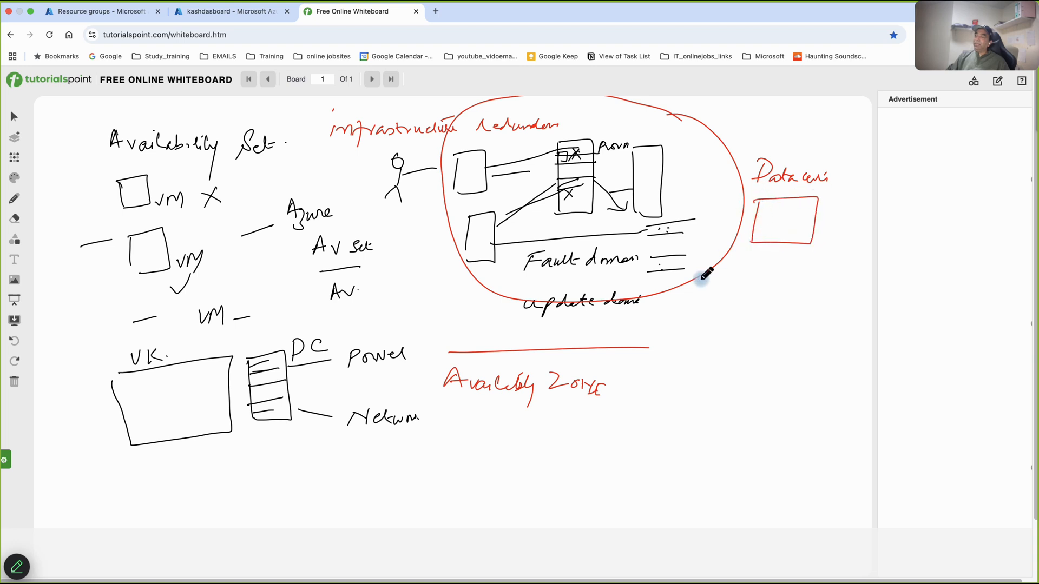
- Sketch a large box under the "Availability Zone" heading and label it "UK.S"
mouse_move(445, 418)
left_mouse_down()
mouse_move(425, 507)
mouse_move(578, 487)
mouse_move(413, 517)
left_mouse_up()
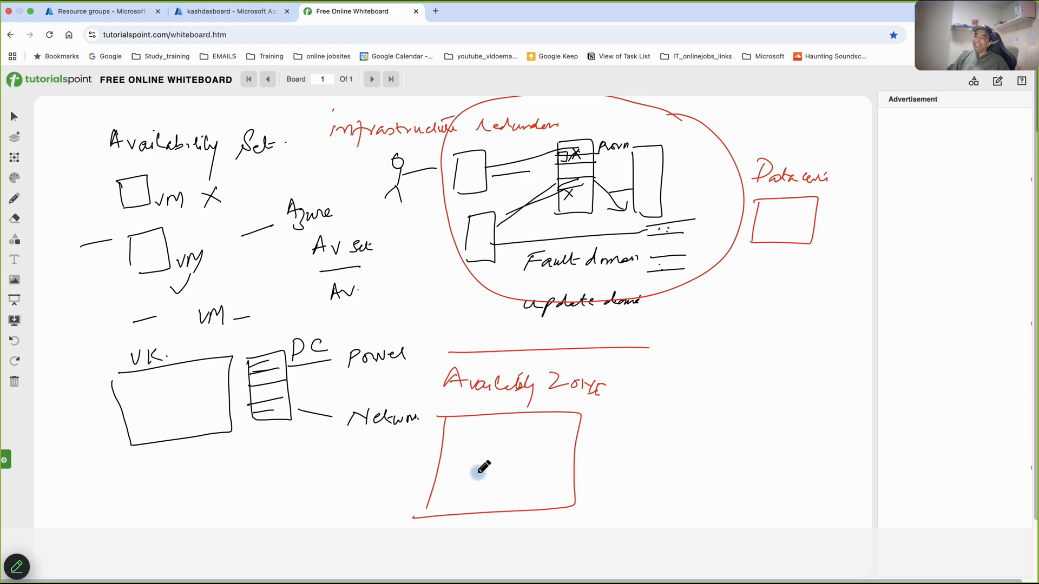
left_click(575, 408)
mouse_move(563, 399)
left_mouse_down()
mouse_move(565, 410)
mouse_move(583, 409)
left_mouse_up()
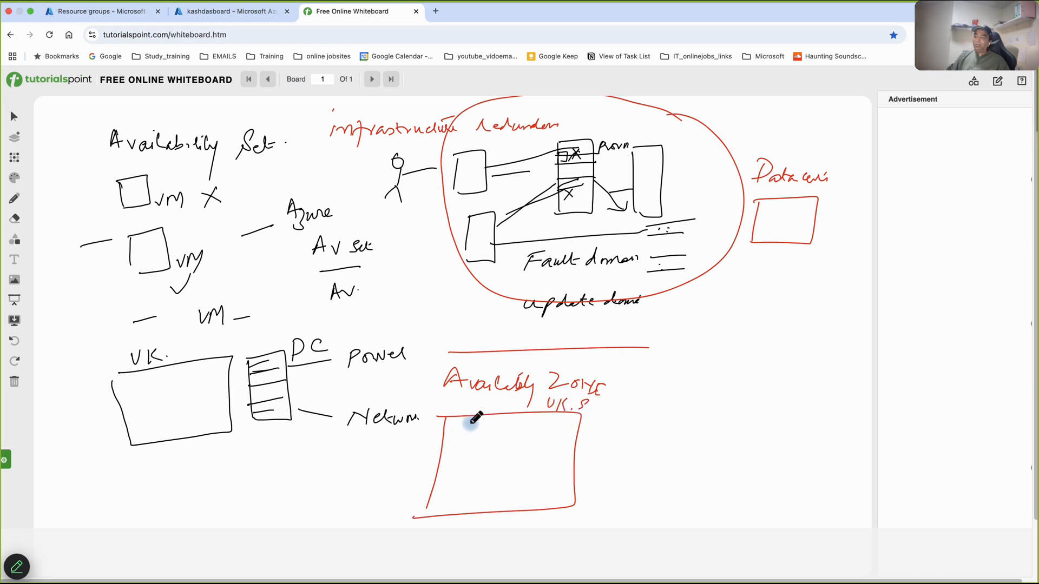
- Divide the "UK.S" box into columns, number them 1, 2 and 3, and write "DC" in their lower parts
left_click_drag(475, 417, 483, 511)
left_click_drag(507, 418, 499, 512)
left_click_drag(548, 416, 542, 493)
mouse_move(446, 448)
left_mouse_down()
mouse_move(451, 468)
mouse_move(532, 466)
left_mouse_up()
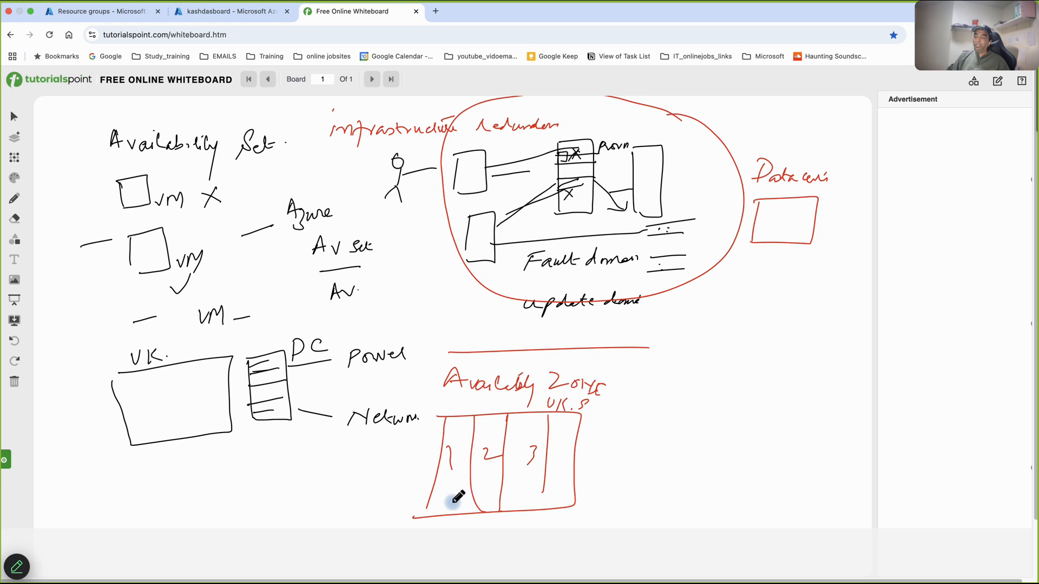
left_click_drag(447, 499, 443, 505)
mouse_move(490, 483)
left_mouse_down()
mouse_move(487, 494)
mouse_move(496, 493)
left_mouse_up()
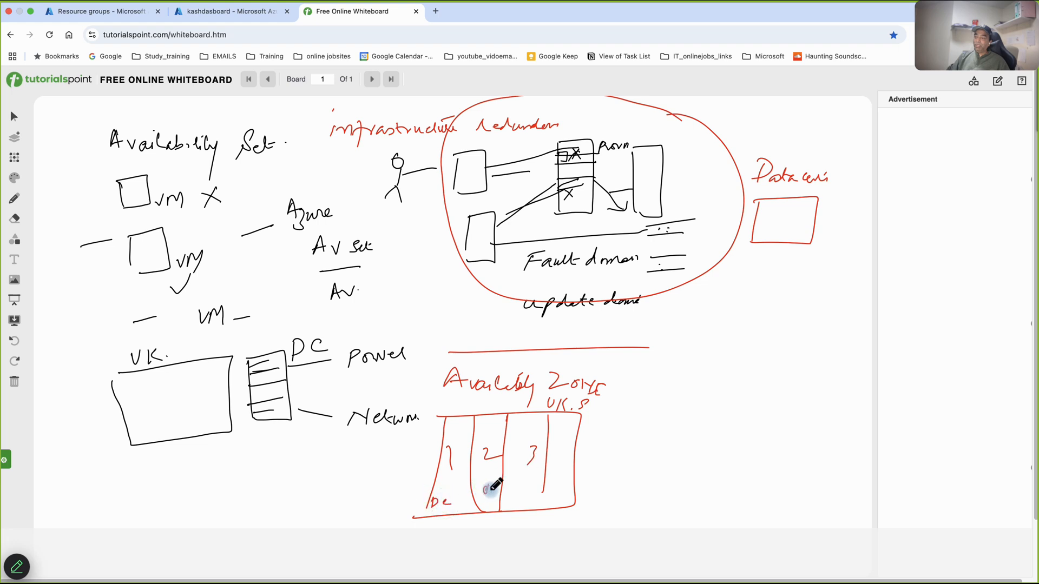
- Label the columns Z1, Z2 and Z3, and sketch three small outer boxes, each linked by a line to its own zone
mouse_move(345, 459)
left_mouse_down()
mouse_move(347, 482)
mouse_move(369, 485)
mouse_move(345, 490)
mouse_move(449, 453)
mouse_move(457, 439)
mouse_move(533, 433)
left_mouse_up()
left_click_drag(534, 424, 535, 432)
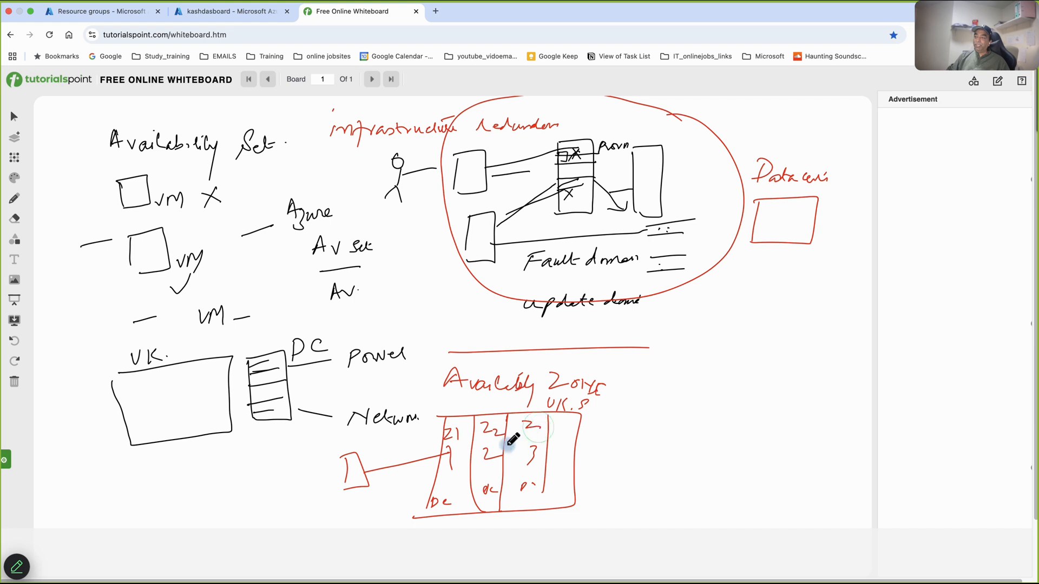
left_click_drag(363, 513, 365, 530)
mouse_move(361, 511)
left_mouse_down()
mouse_move(378, 507)
mouse_move(361, 536)
mouse_move(488, 470)
left_mouse_up()
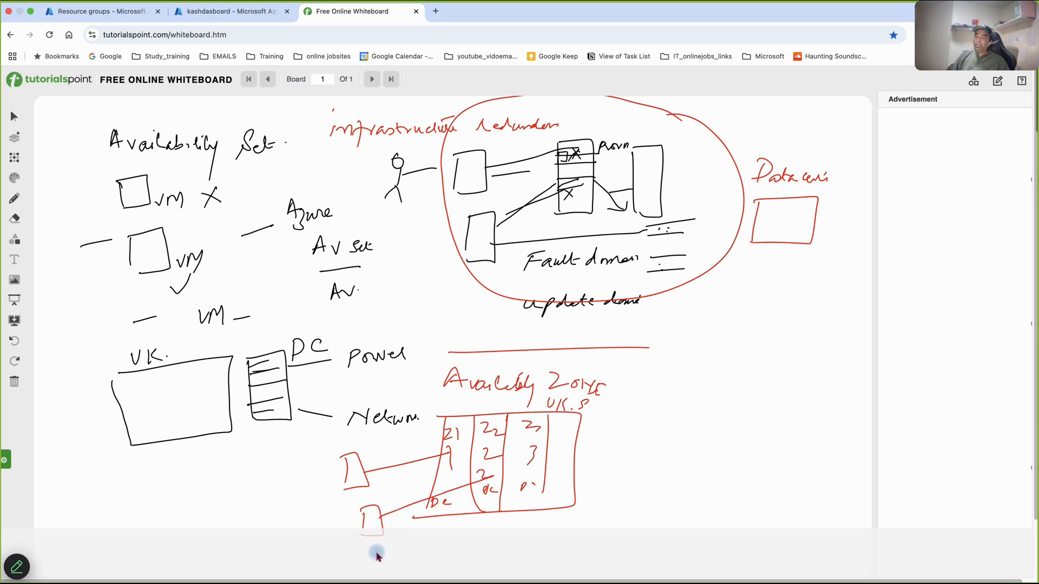
left_click_drag(621, 454, 613, 482)
mouse_move(615, 450)
left_mouse_down()
mouse_move(639, 480)
mouse_move(604, 485)
mouse_move(548, 441)
mouse_move(544, 450)
left_mouse_up()
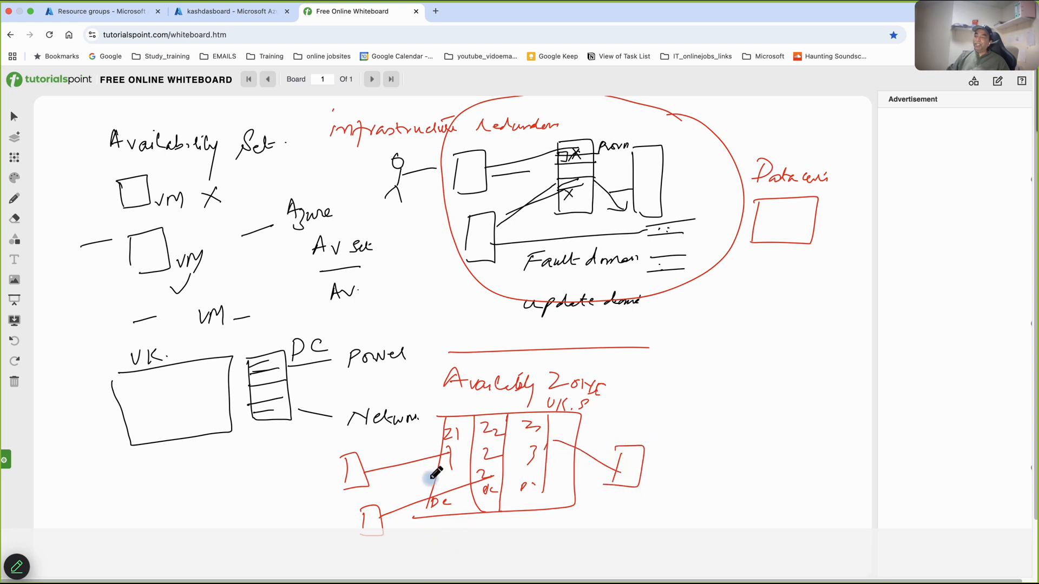
- Mark the tops of the zone columns with "B" and short ticks, cross out Z1, and redraw the lower box's link into Z2
left_click_drag(442, 444, 442, 445)
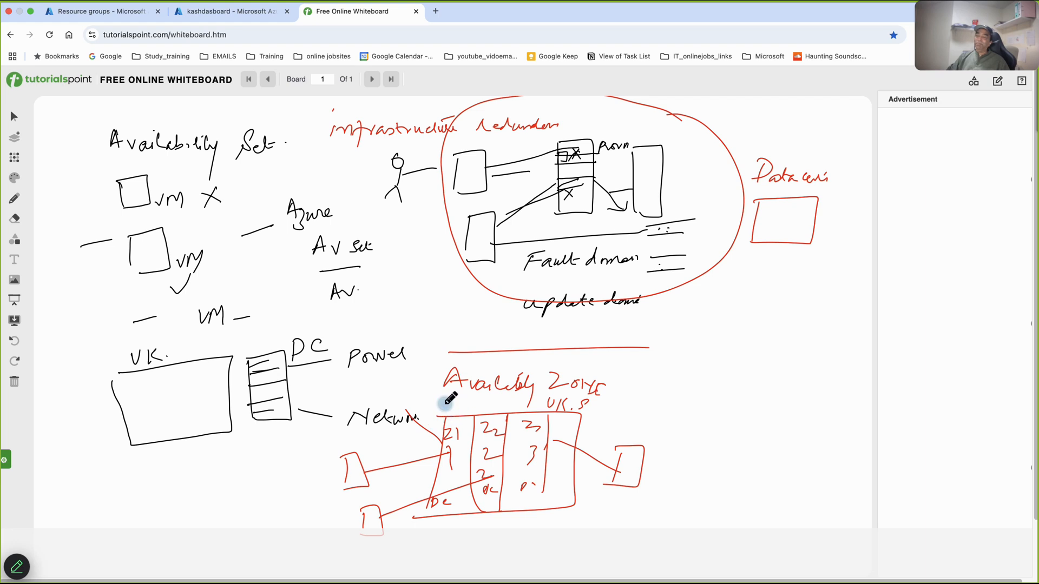
left_click_drag(443, 410, 488, 406)
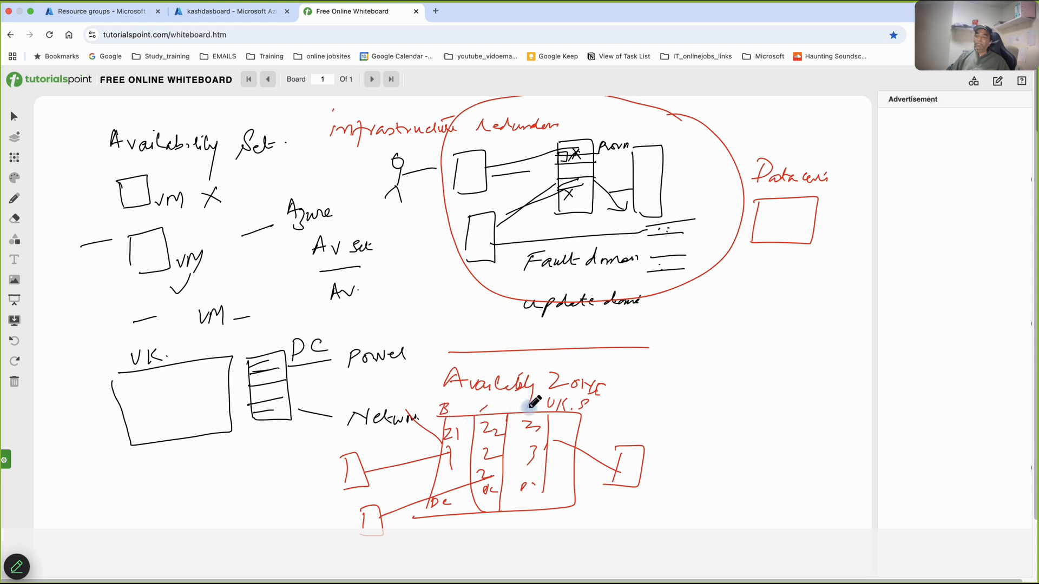
left_click_drag(519, 412, 538, 397)
left_click_drag(461, 410, 422, 451)
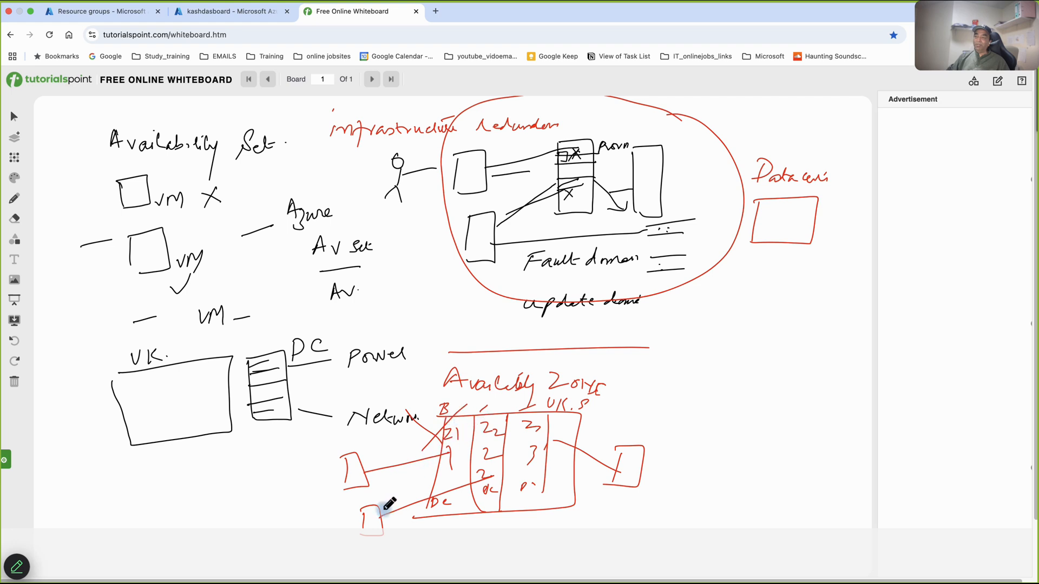
left_click_drag(384, 512, 479, 459)
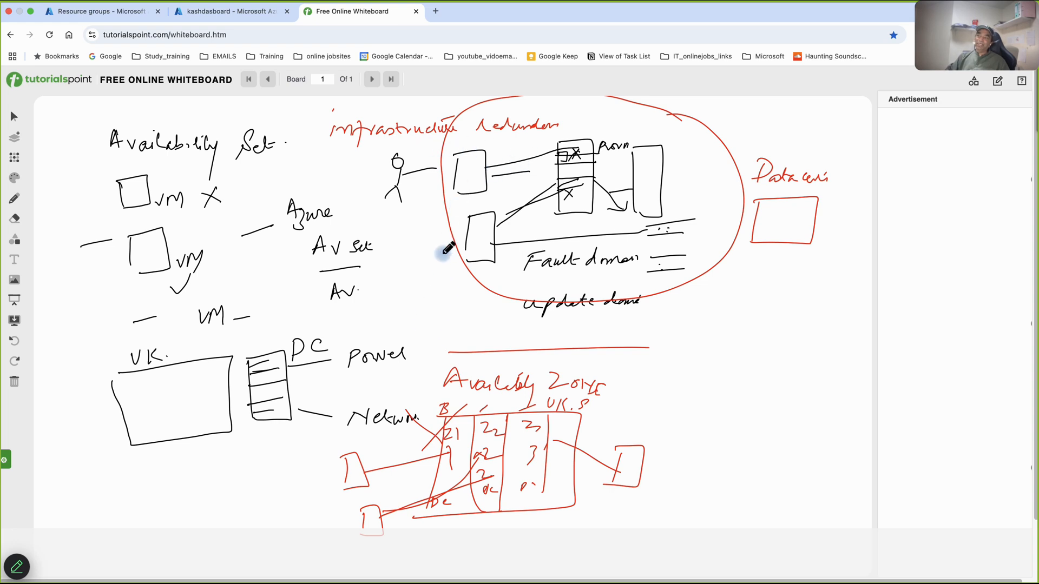
- Draw short dashes beside the circled diagram and near "UK.S", and handwrite a "Data" note next to the zone box
left_click_drag(415, 279, 439, 277)
left_click_drag(648, 397, 679, 395)
left_click_drag(627, 419, 705, 431)
left_click(745, 427)
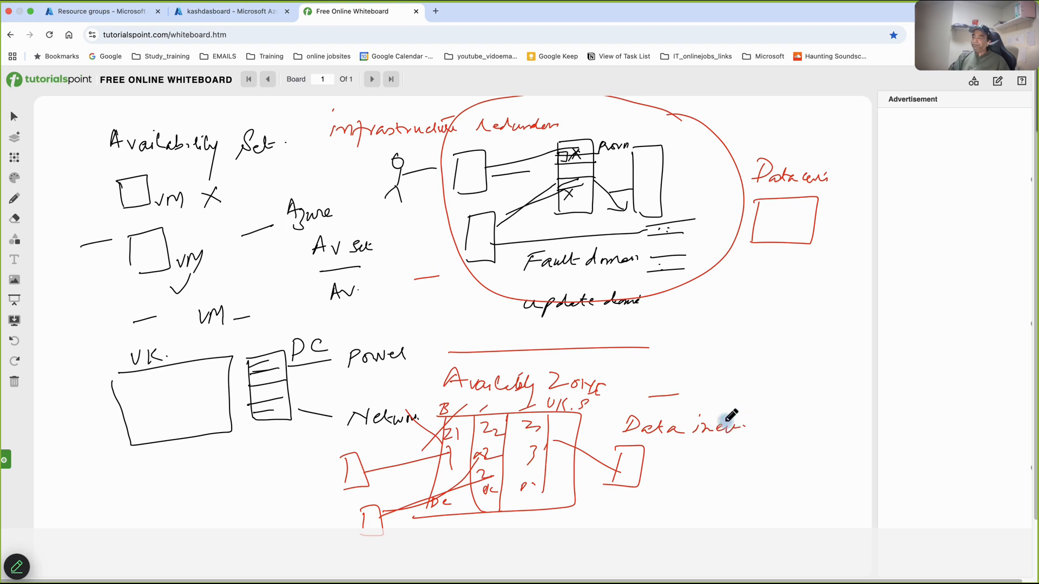
- Add a second, blank board and handwrite the title "Virtual Machine Scale Set" on it
left_click(16, 142)
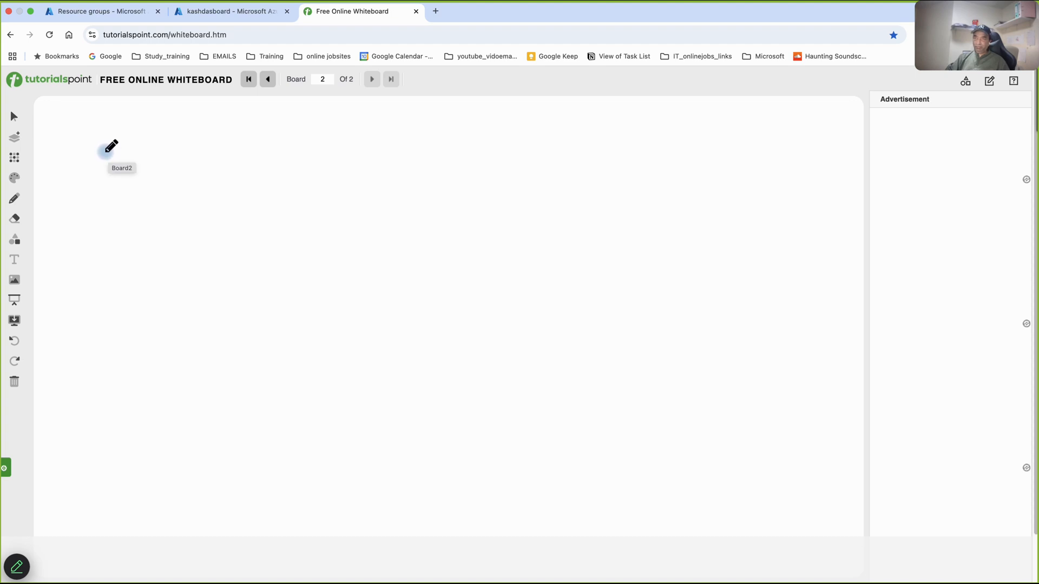
mouse_move(106, 153)
left_mouse_down()
mouse_move(109, 167)
mouse_move(135, 158)
mouse_move(387, 158)
left_mouse_up()
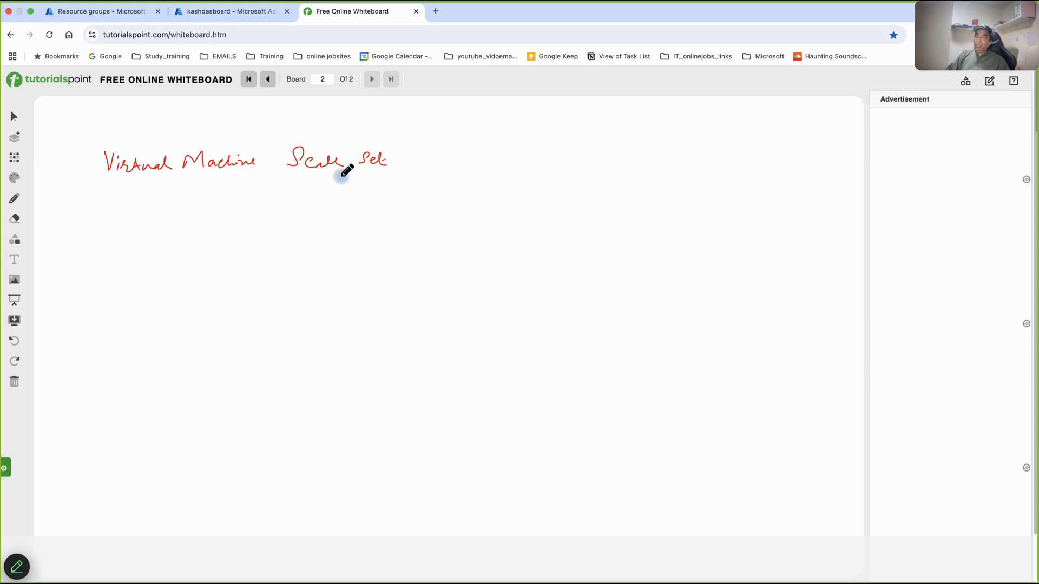
- Sketch a box labelled "App" below the title, with lines leading to the notes "Selling" and "Ecommerce app"
mouse_move(103, 218)
left_mouse_down()
mouse_move(106, 266)
mouse_move(157, 212)
mouse_move(161, 265)
mouse_move(106, 268)
left_mouse_up()
mouse_move(164, 246)
left_mouse_down()
mouse_move(321, 248)
mouse_move(332, 259)
left_mouse_up()
mouse_move(165, 231)
left_mouse_down()
mouse_move(203, 213)
mouse_move(254, 215)
mouse_move(250, 231)
left_mouse_up()
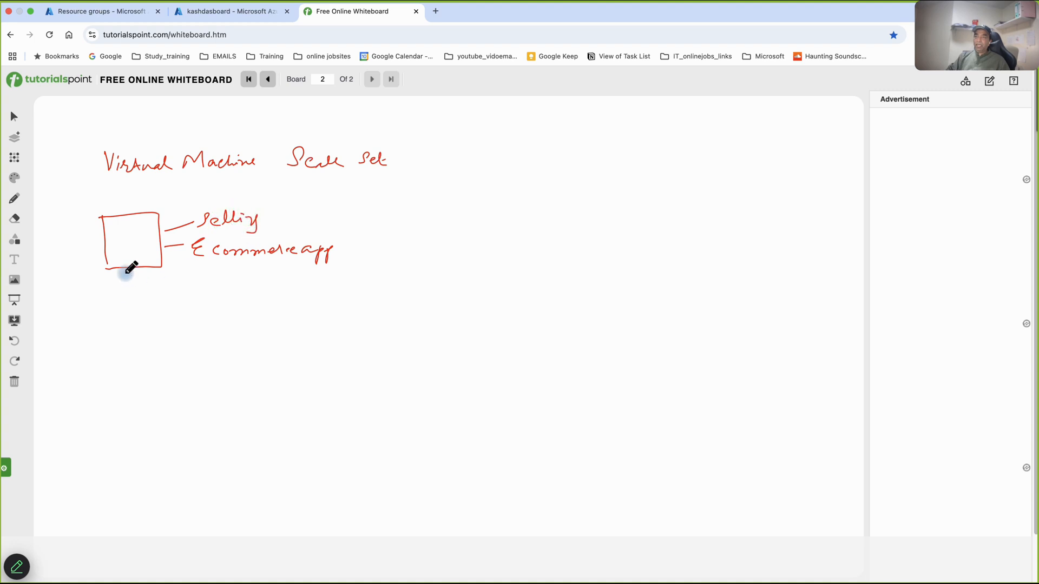
mouse_move(110, 245)
left_mouse_down()
mouse_move(108, 259)
mouse_move(127, 242)
mouse_move(135, 252)
left_mouse_up()
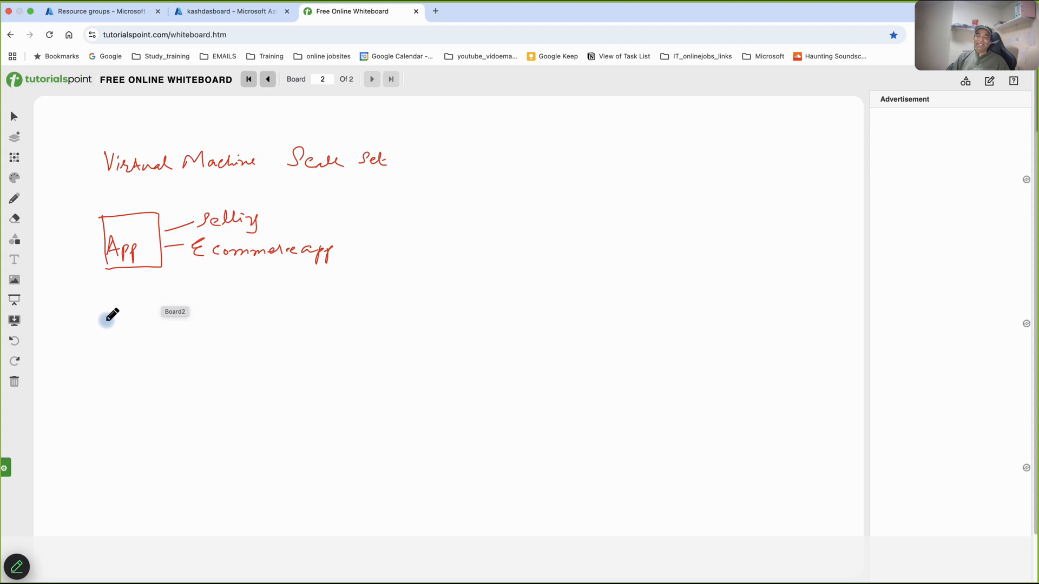
- Sketch a second box below the "App" box and handwrite "Sale" and "Xmas period" next to it
mouse_move(104, 319)
left_mouse_down()
mouse_move(162, 364)
mouse_move(109, 374)
mouse_move(92, 328)
left_mouse_up()
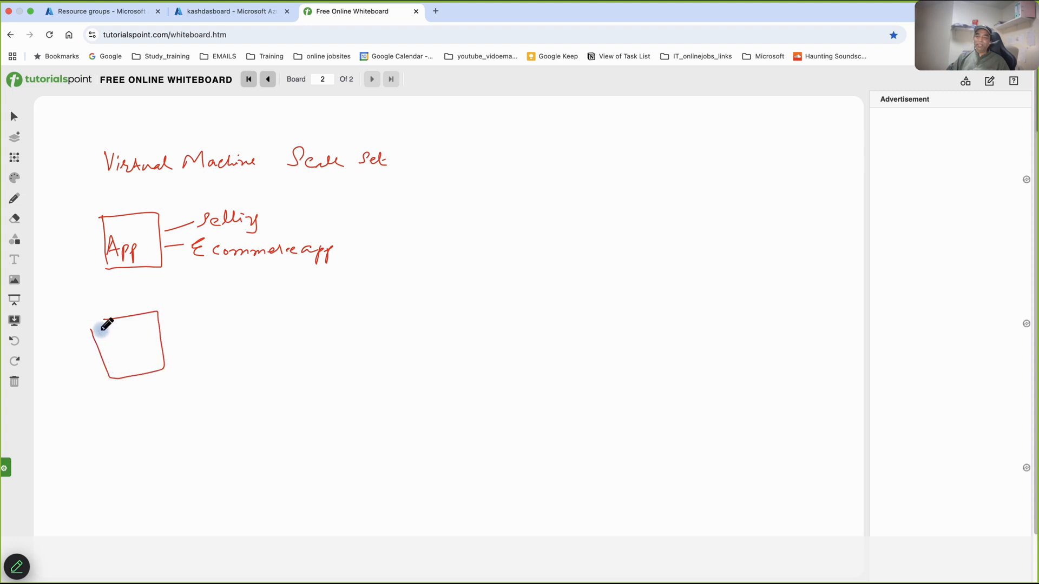
mouse_move(169, 336)
left_mouse_down()
mouse_move(178, 321)
mouse_move(194, 366)
mouse_move(206, 356)
mouse_move(283, 367)
mouse_move(306, 342)
left_mouse_up()
- Underline "Scale Set" in the title and handwrite "VMSS", "Scale in —" and "Traffic — Logins" below it
mouse_move(283, 183)
left_mouse_down()
mouse_move(385, 175)
mouse_move(387, 208)
mouse_move(436, 229)
left_mouse_up()
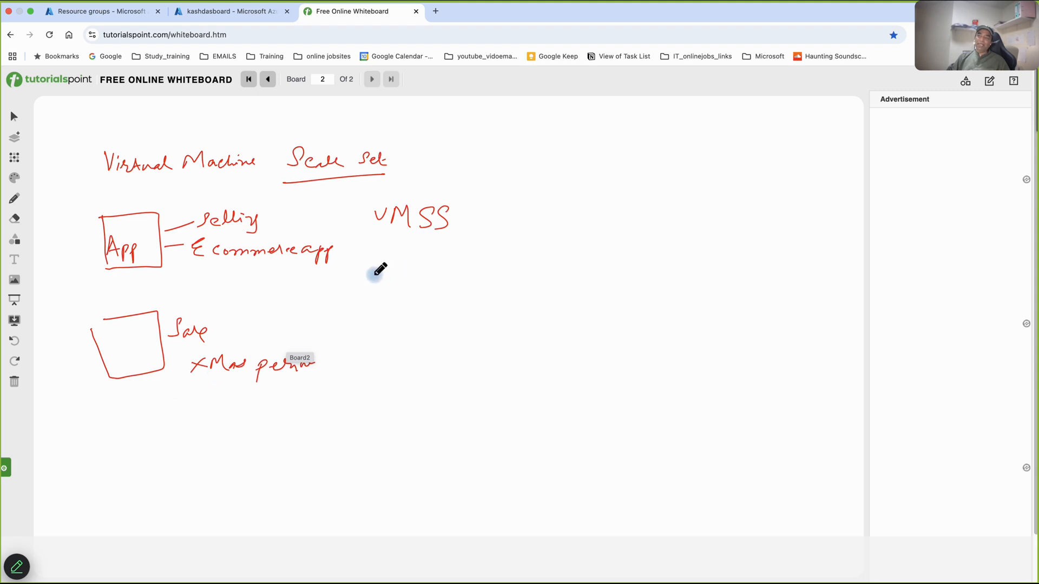
mouse_move(335, 280)
left_mouse_down()
mouse_move(326, 295)
mouse_move(356, 284)
mouse_move(458, 291)
left_mouse_up()
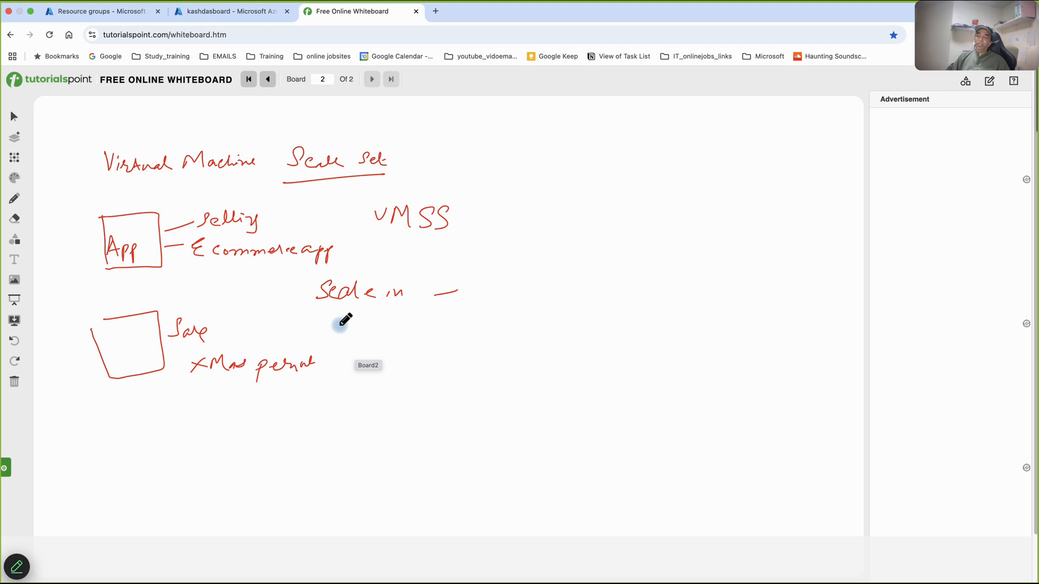
left_click_drag(323, 315, 340, 313)
left_click_drag(334, 316, 330, 336)
left_click_drag(339, 323, 478, 334)
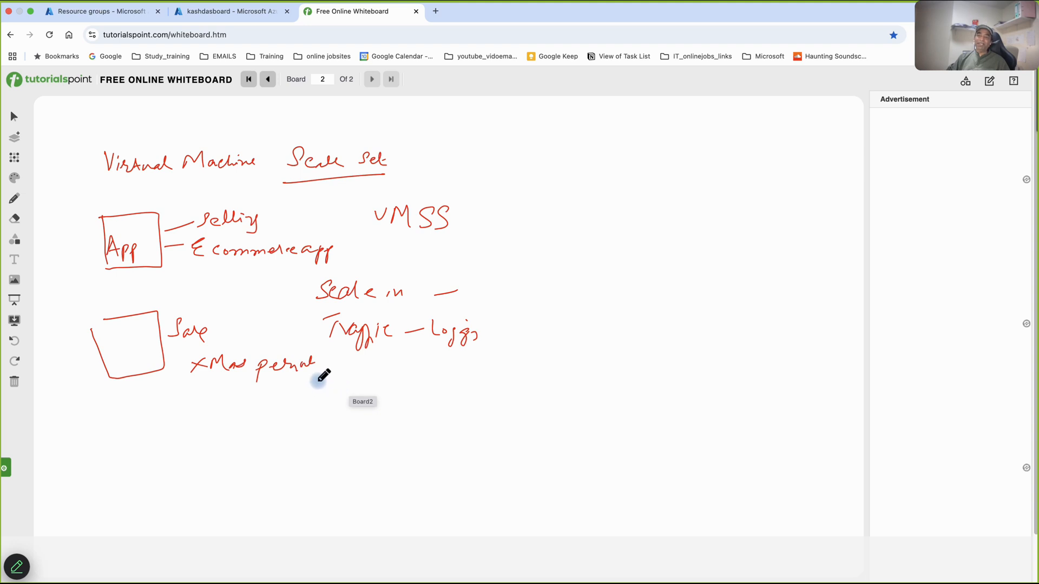
- Handwrite "increase — put a condition" and the scaling rule "CPU > 70% — create a new VM" below the sale notes
left_click_drag(231, 423, 356, 406)
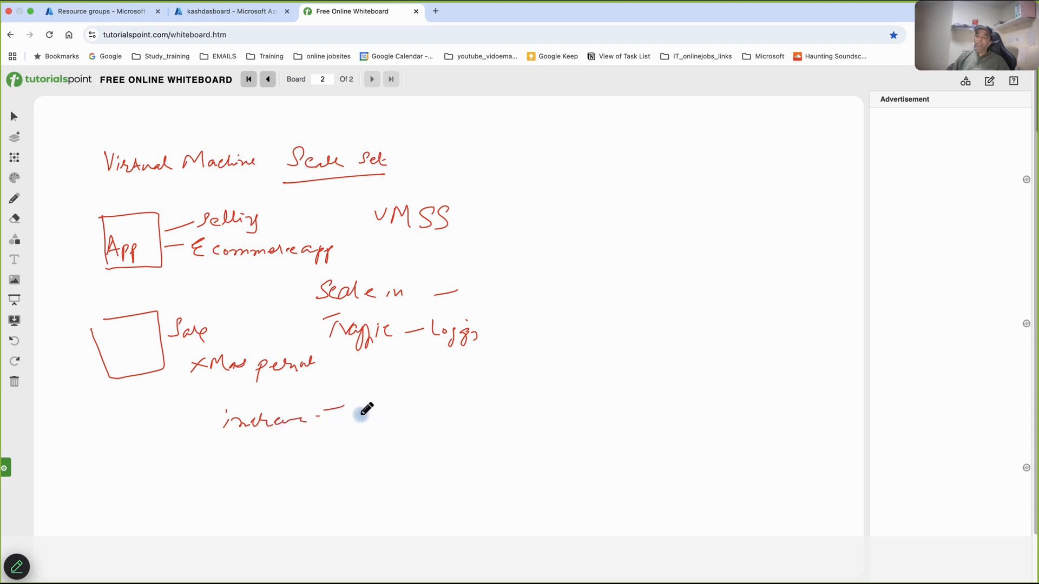
mouse_move(374, 386)
left_mouse_down()
mouse_move(366, 395)
mouse_move(505, 395)
left_mouse_up()
mouse_move(290, 451)
left_mouse_down()
mouse_move(278, 454)
mouse_move(321, 452)
mouse_move(357, 472)
mouse_move(412, 470)
mouse_move(453, 450)
mouse_move(470, 466)
mouse_move(549, 441)
mouse_move(588, 442)
left_mouse_up()
mouse_move(549, 411)
left_mouse_down()
mouse_move(586, 422)
mouse_move(671, 404)
left_mouse_up()
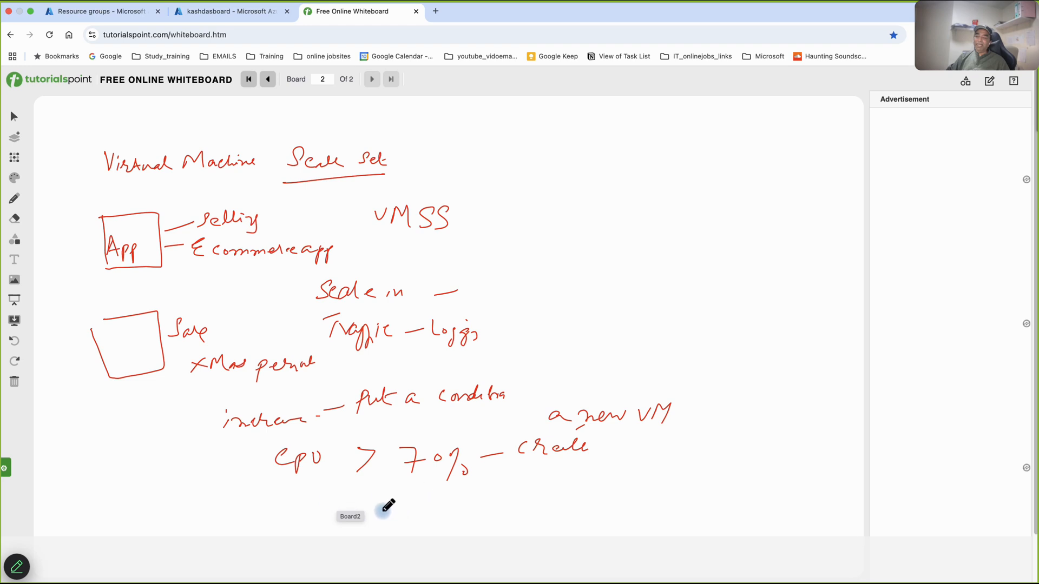
- Handwrite the scale-down rule "CPU < 50 — down - delete" beneath the 70% rule
mouse_move(297, 500)
left_mouse_down()
mouse_move(288, 514)
mouse_move(329, 501)
mouse_move(384, 511)
left_mouse_up()
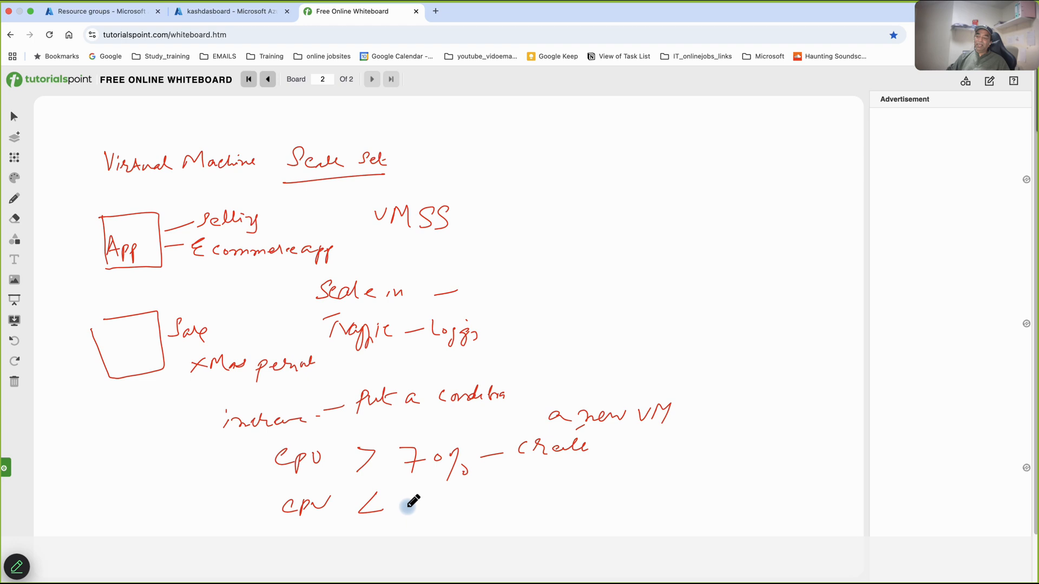
left_click_drag(415, 493, 404, 509)
mouse_move(424, 496)
left_mouse_down()
mouse_move(425, 507)
mouse_move(423, 497)
mouse_move(533, 486)
mouse_move(678, 481)
left_mouse_up()
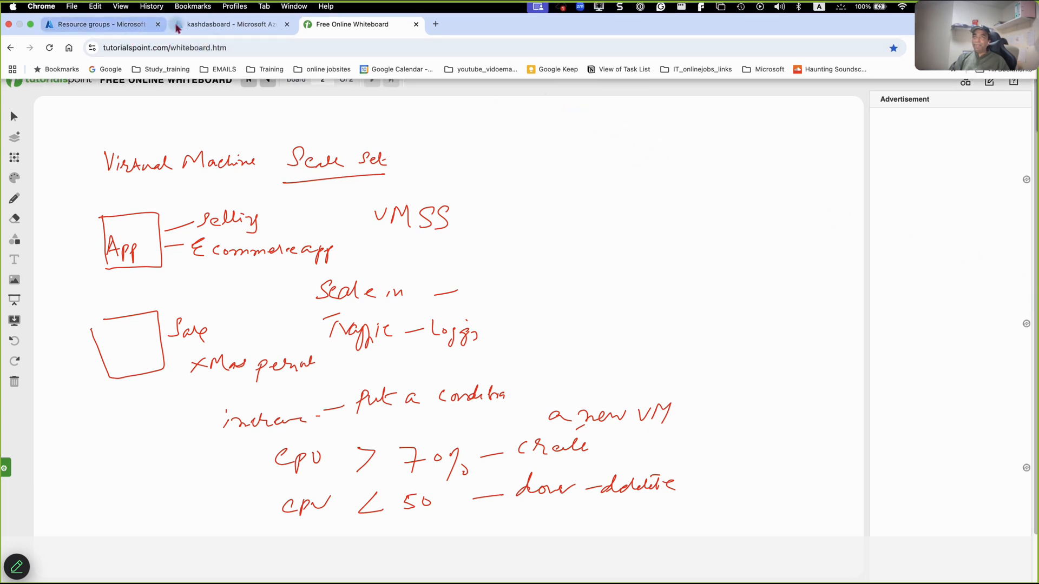
- Switch to the Azure portal, search the marketplace for "vm scale set" and start creating a Virtual machine scale set
left_click(236, 34)
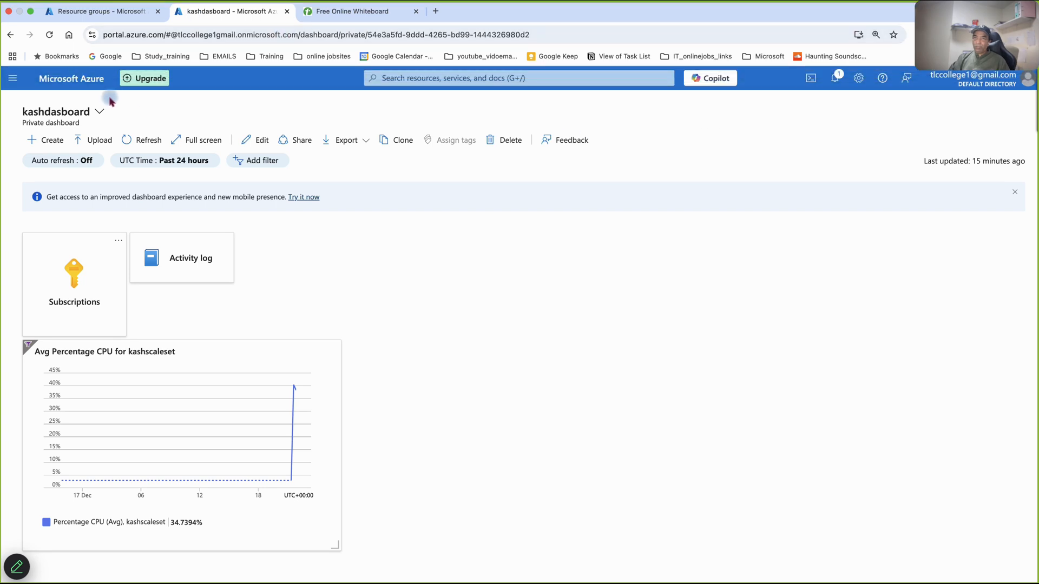
left_click(14, 79)
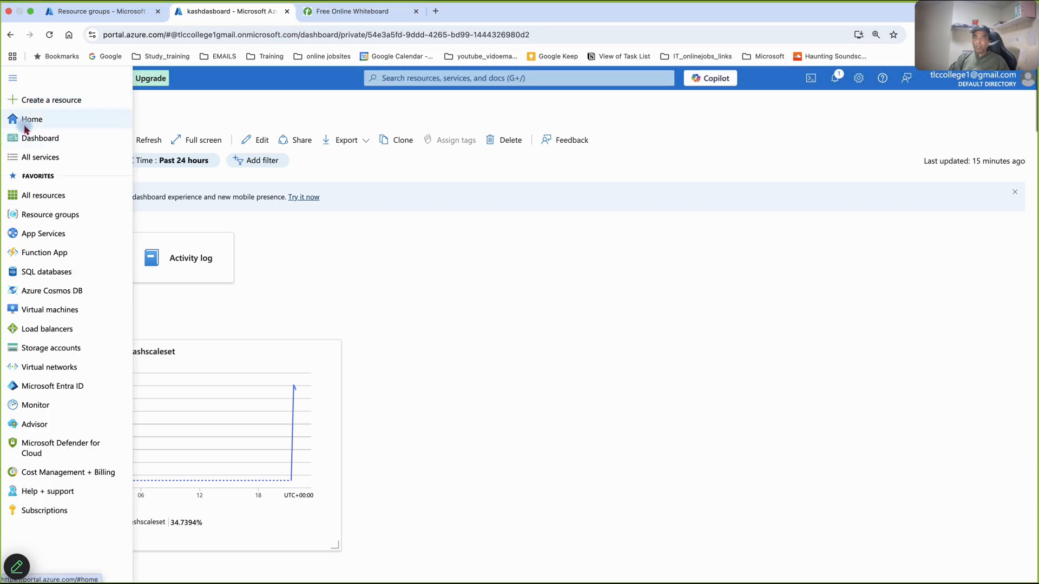
left_click(28, 99)
left_click(200, 164)
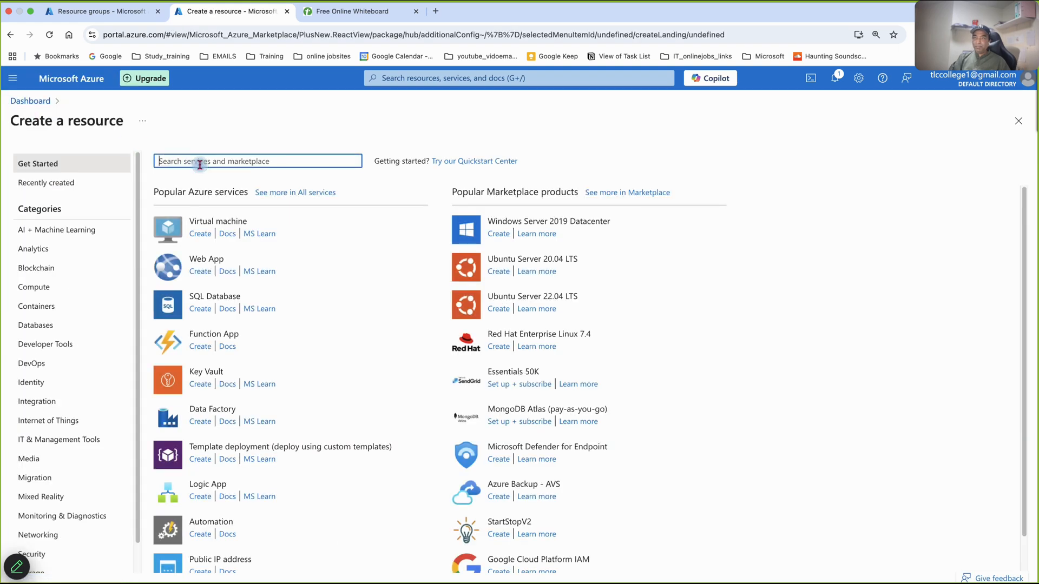
type("vm sc")
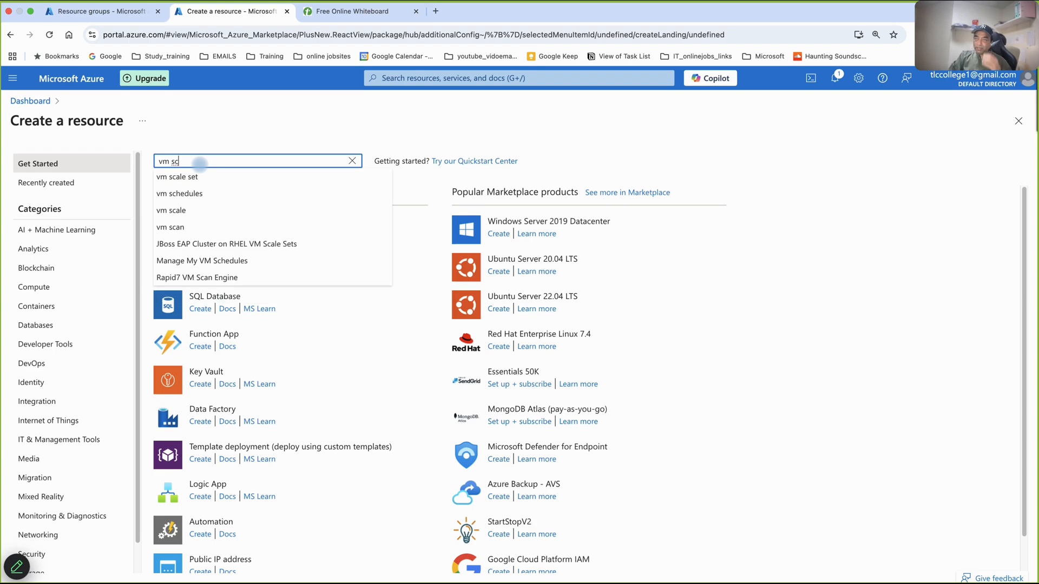
left_click(178, 178)
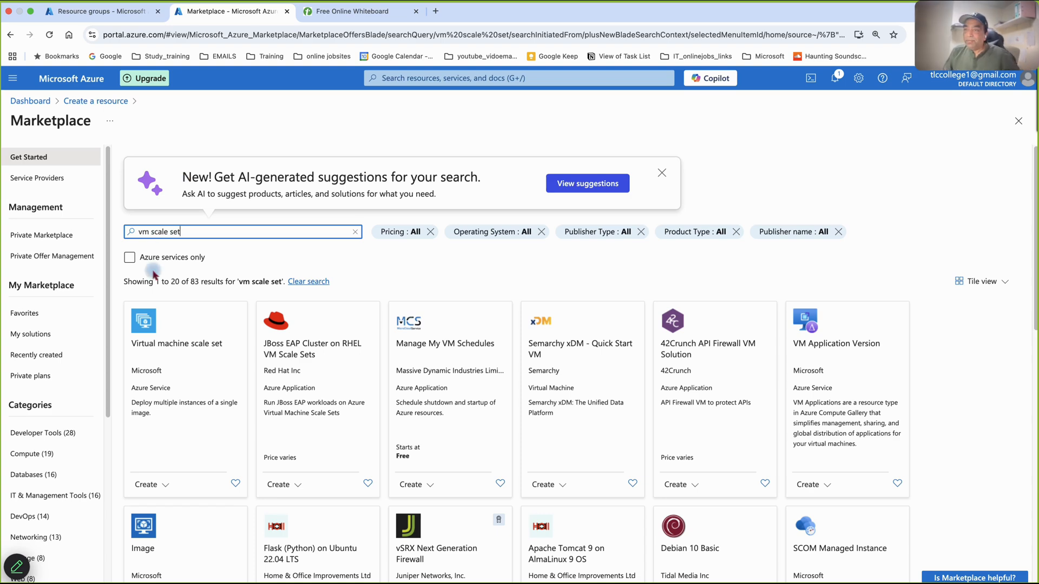
left_click(150, 315)
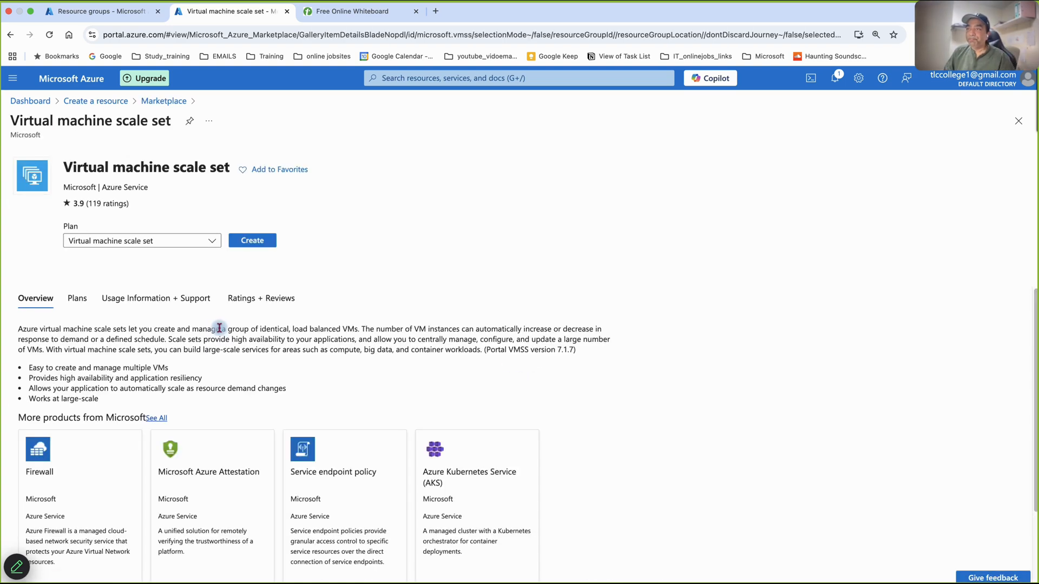
left_click(245, 244)
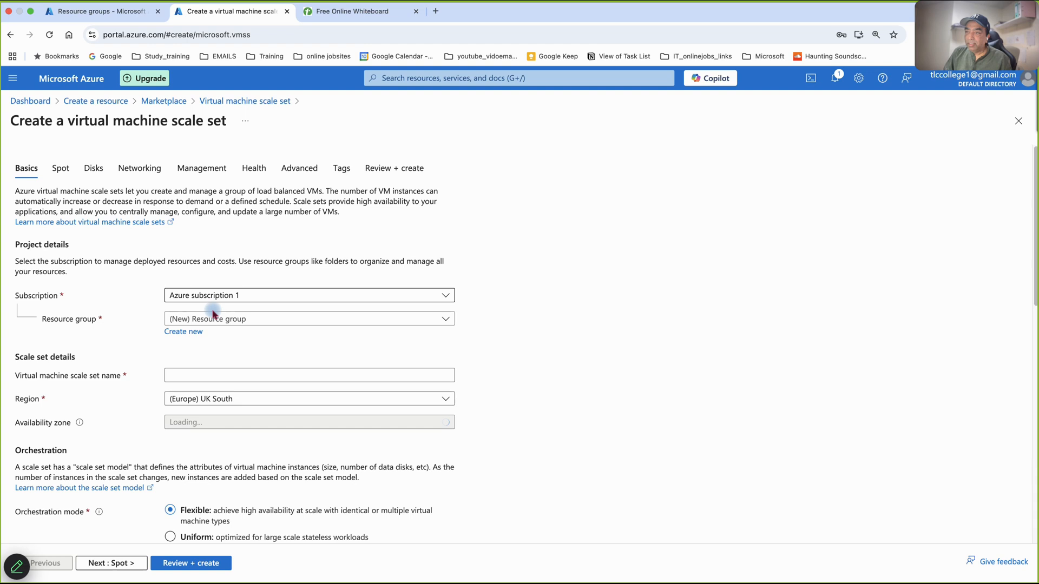
- Create a new resource group named tlcscalesetgrp for the scale set
left_click(196, 332)
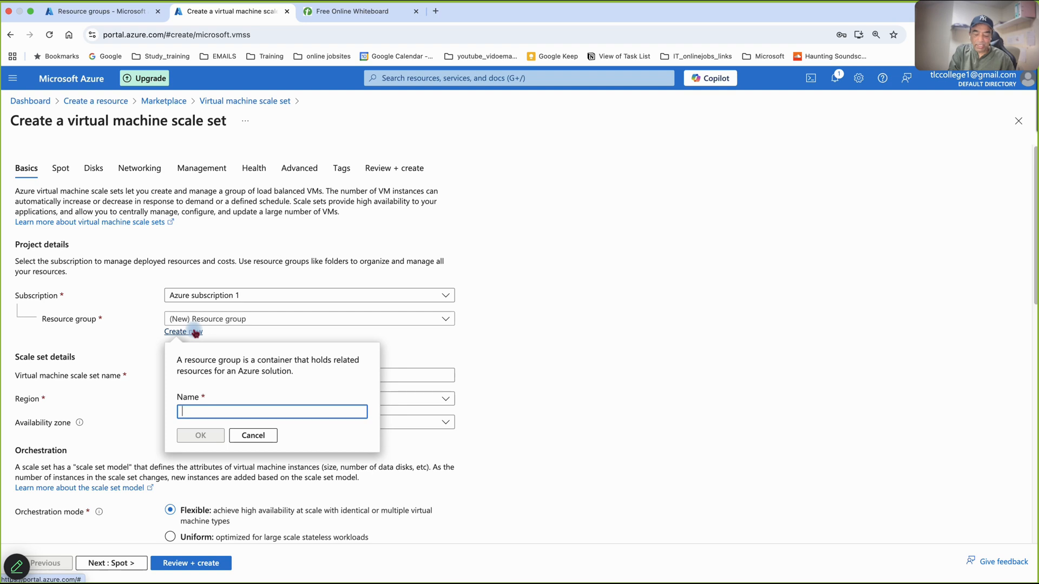
type("tlc")
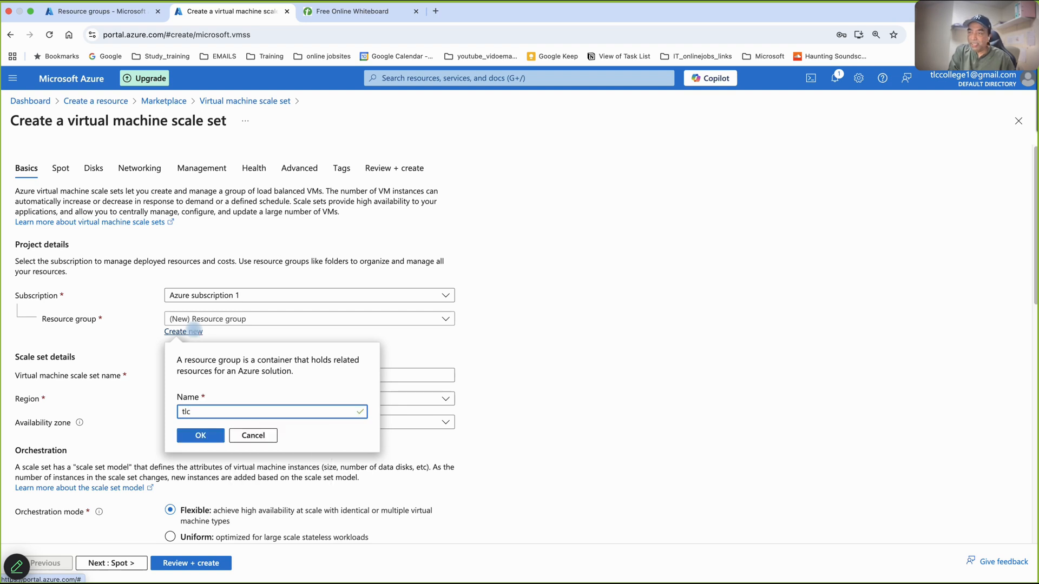
type("scalesetgrp")
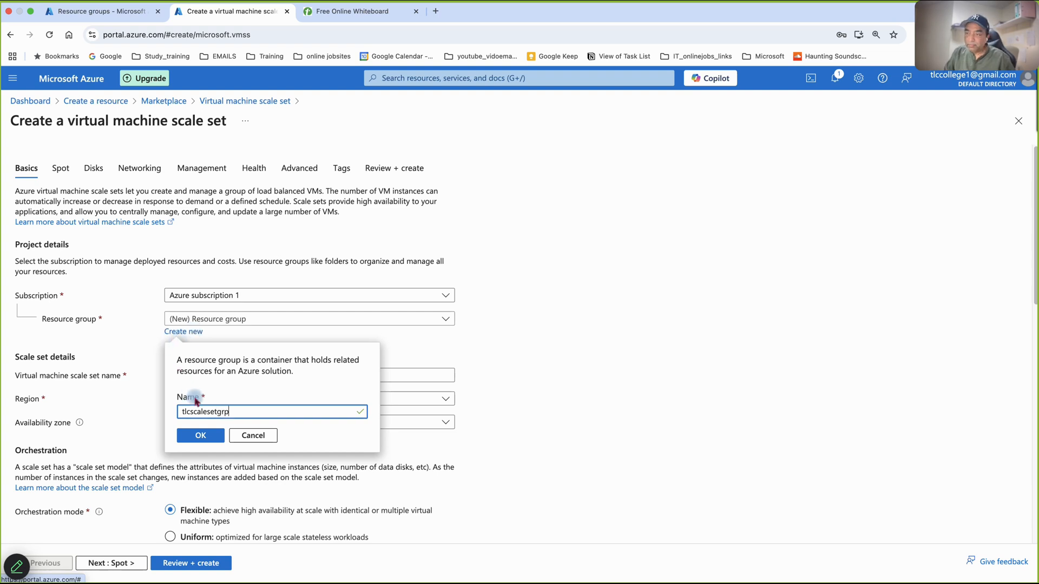
left_click(204, 435)
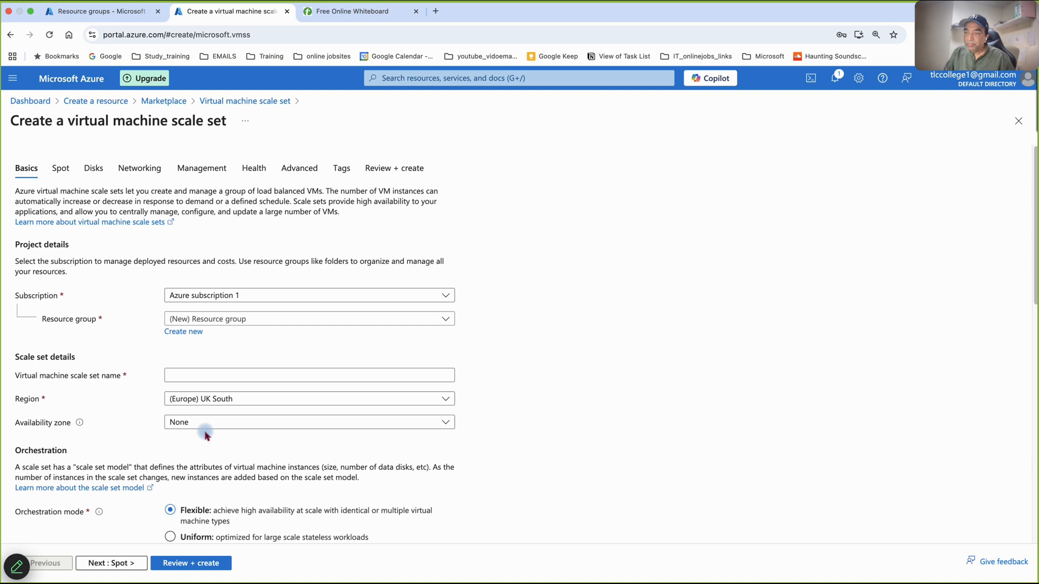
- Name the virtual machine scale set tlcscaleset
left_click(204, 380)
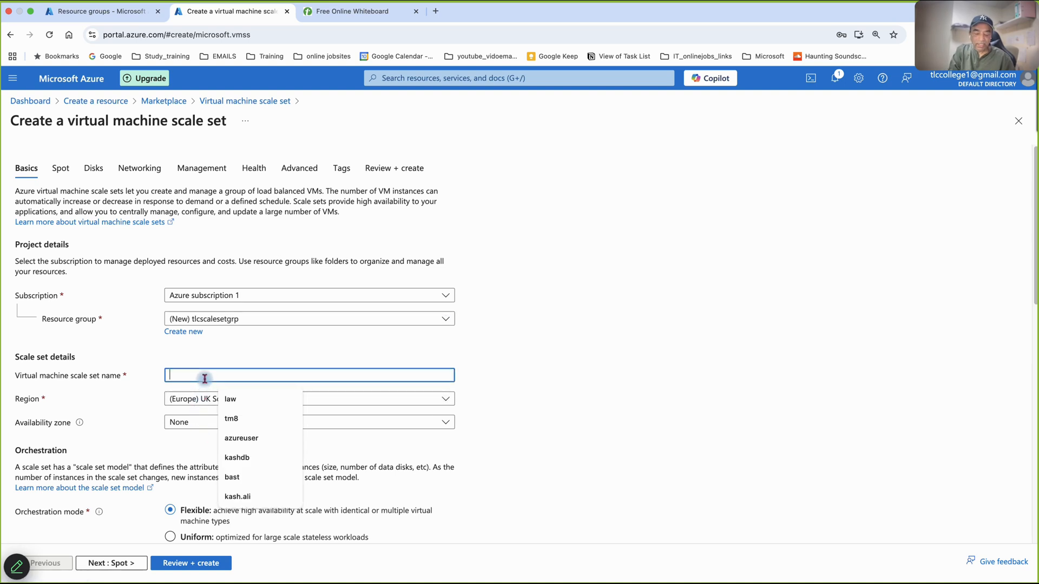
type("tlcsset")
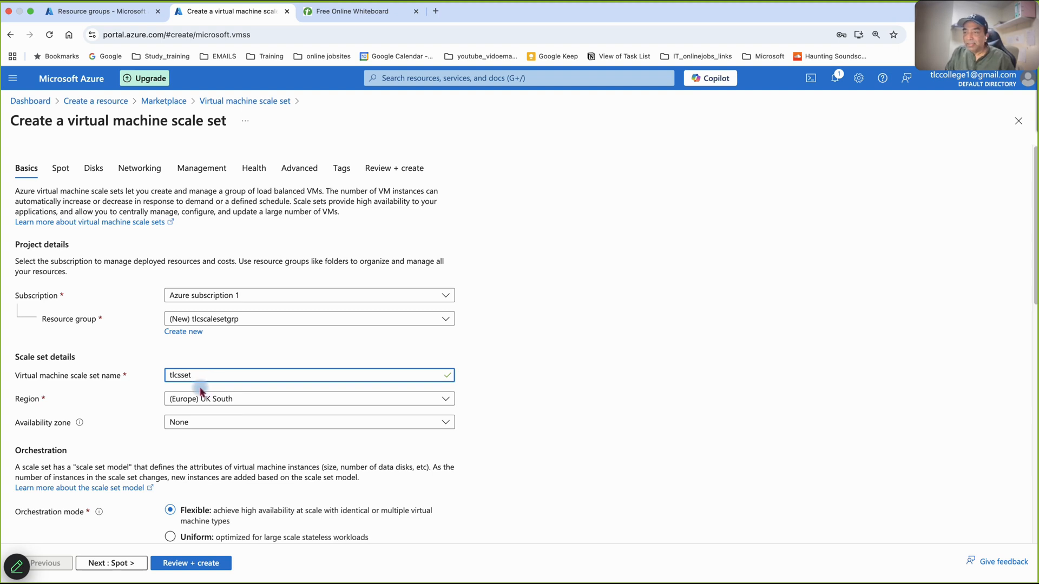
key("BackSpace")
key("BackSpace")
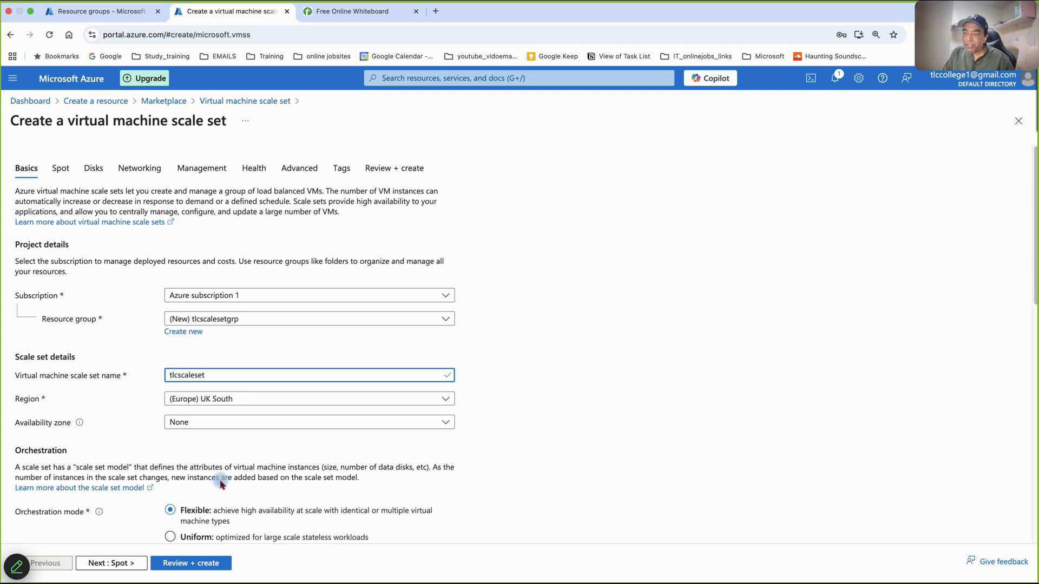
- Set the orchestration mode to Uniform and the scaling mode to Autoscaling
scroll(228, 482, "down", 3)
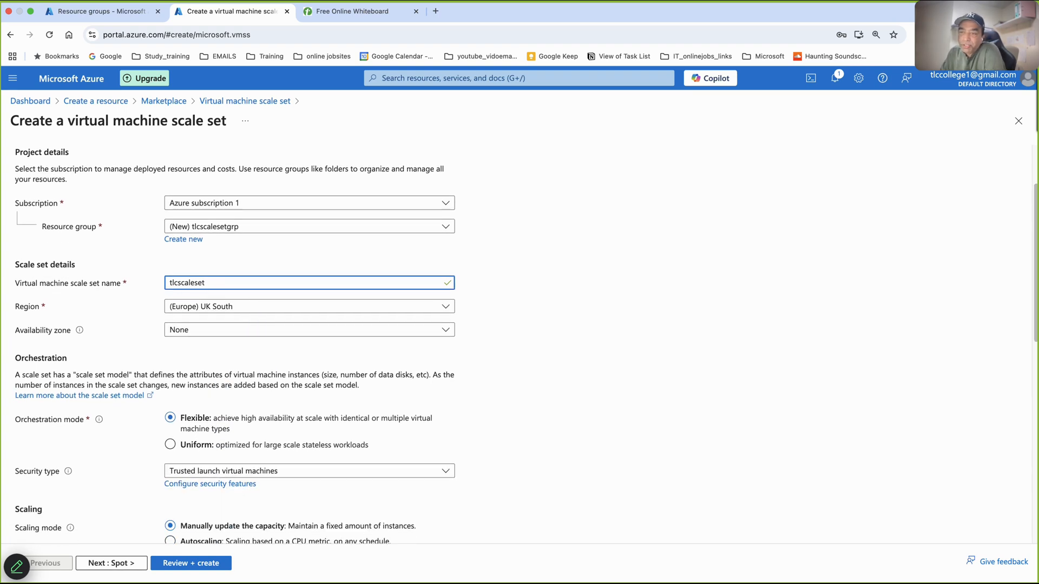
left_click(188, 446)
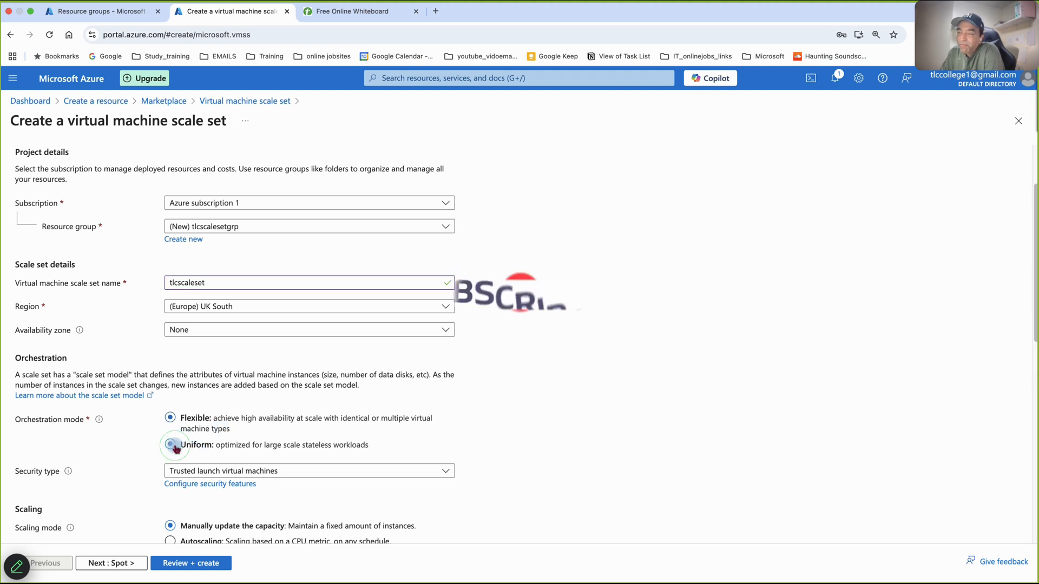
scroll(212, 479, "down", 3)
scroll(213, 479, "down", 2)
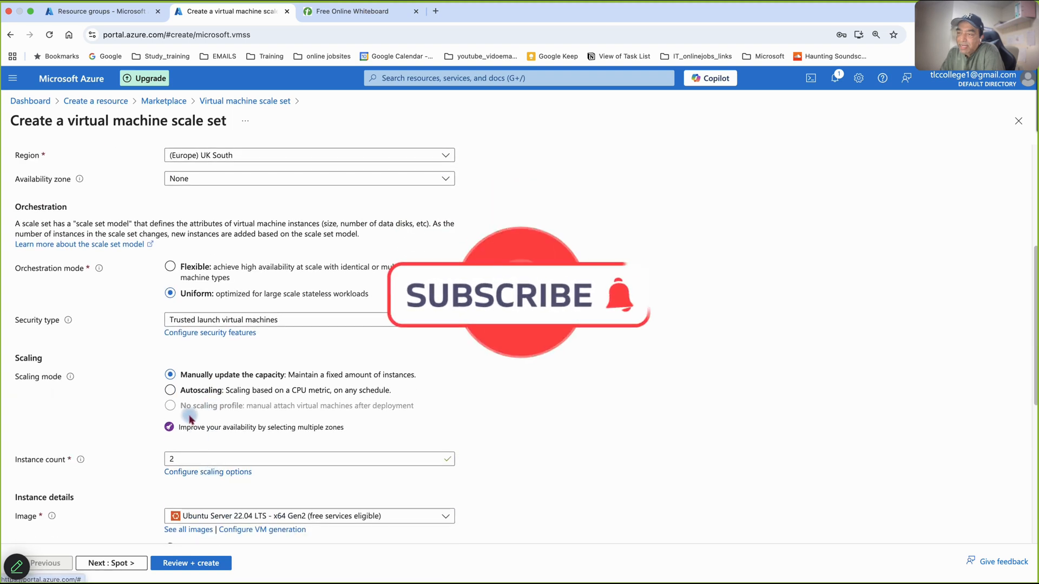
left_click(171, 392)
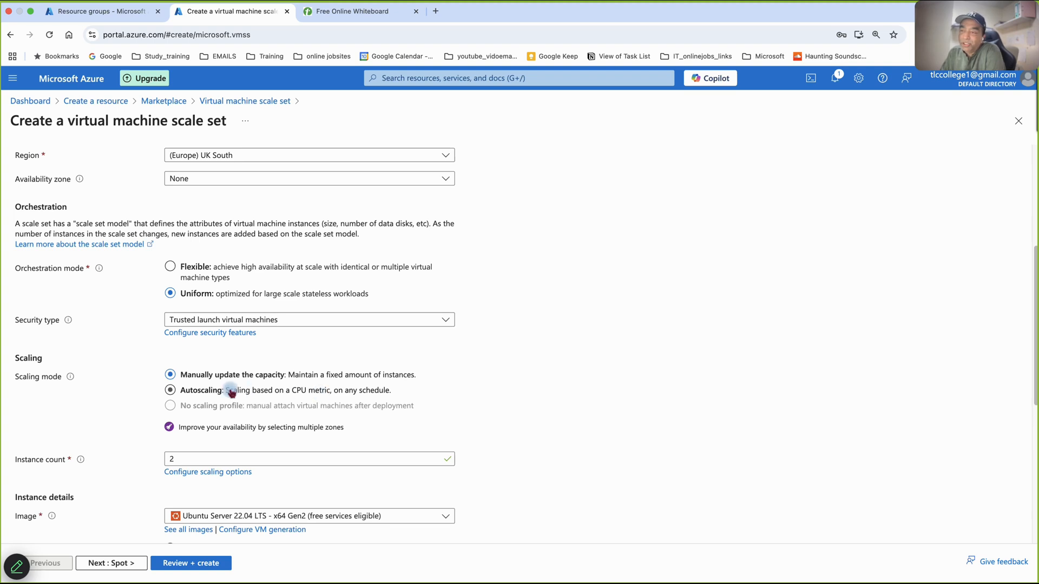
left_click(171, 391)
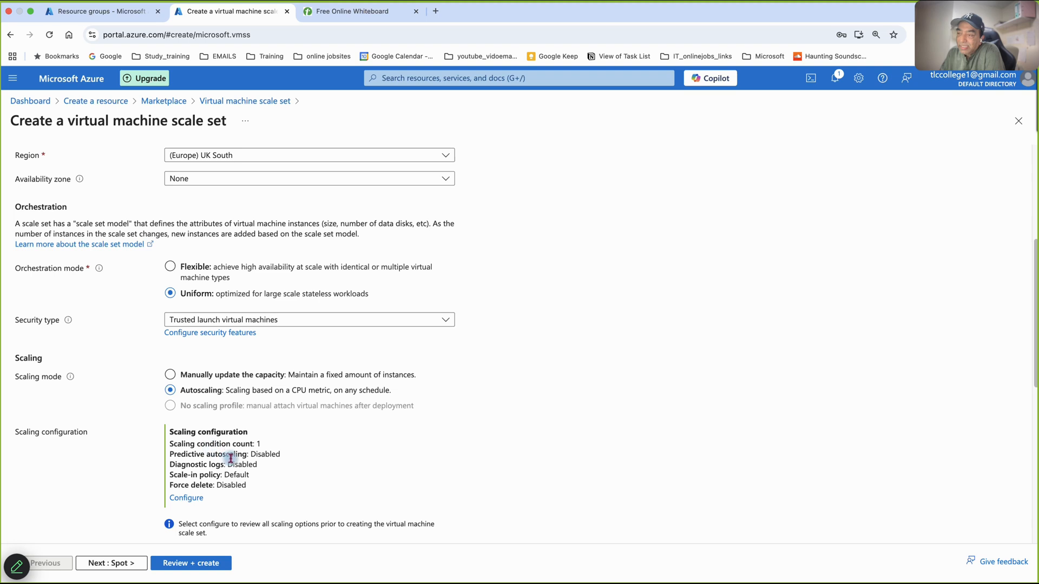
- Edit the default condition in the scaling configuration, setting both the default instance count and the minimum instance limit to 1
left_click(188, 497)
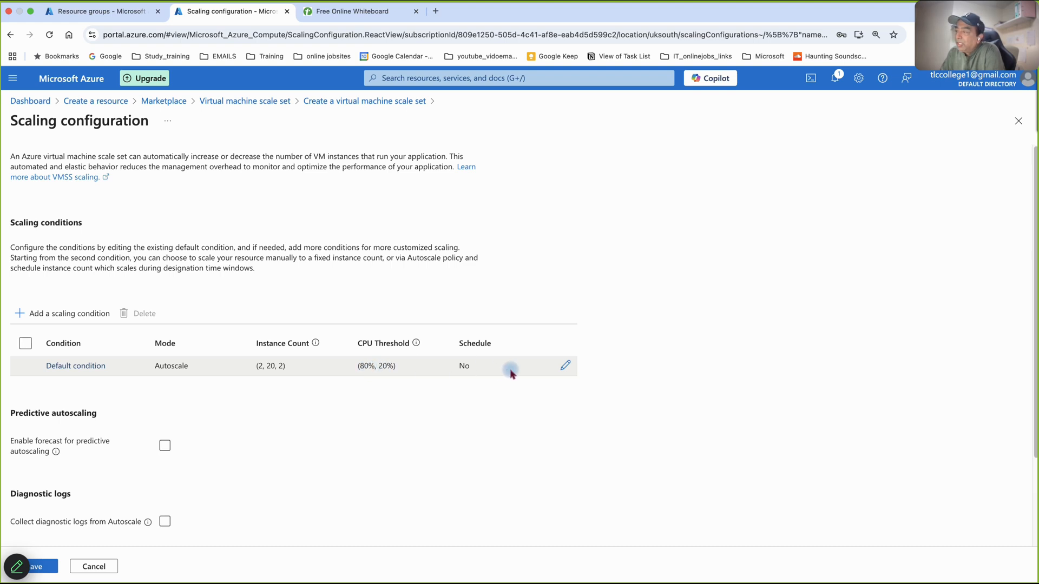
left_click(565, 366)
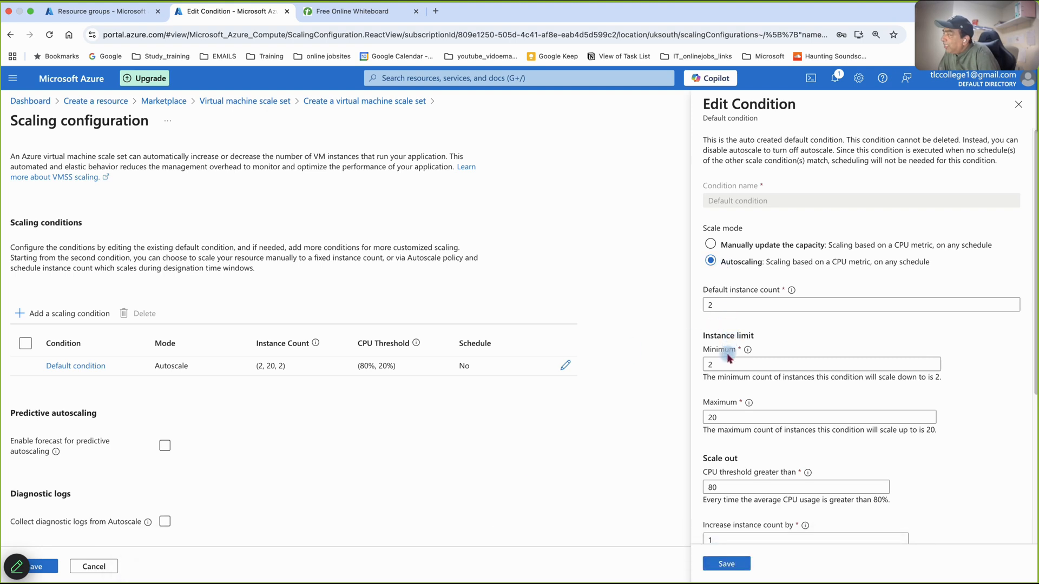
left_click(721, 305)
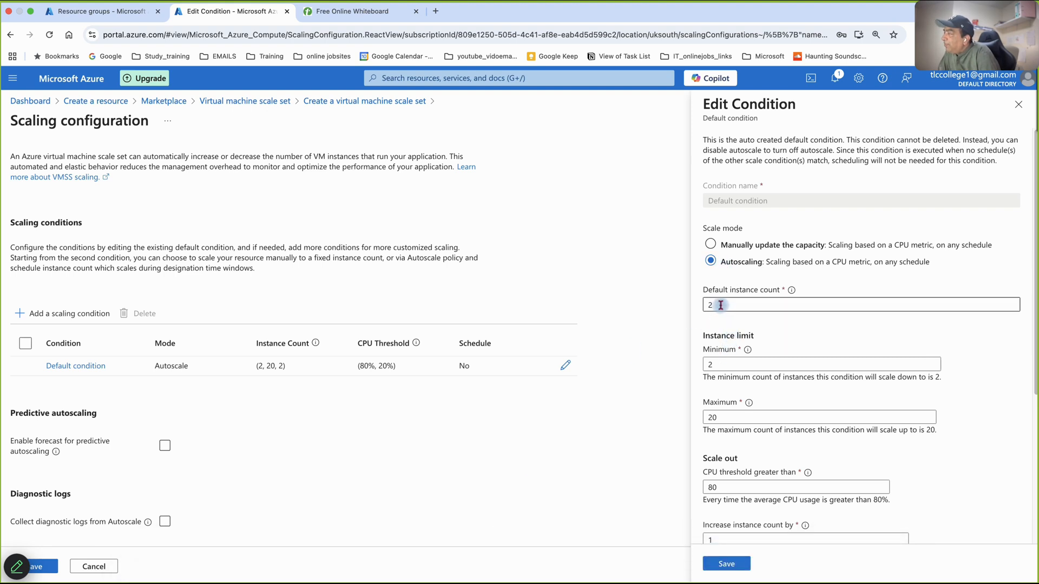
left_click_drag(721, 306, 674, 307)
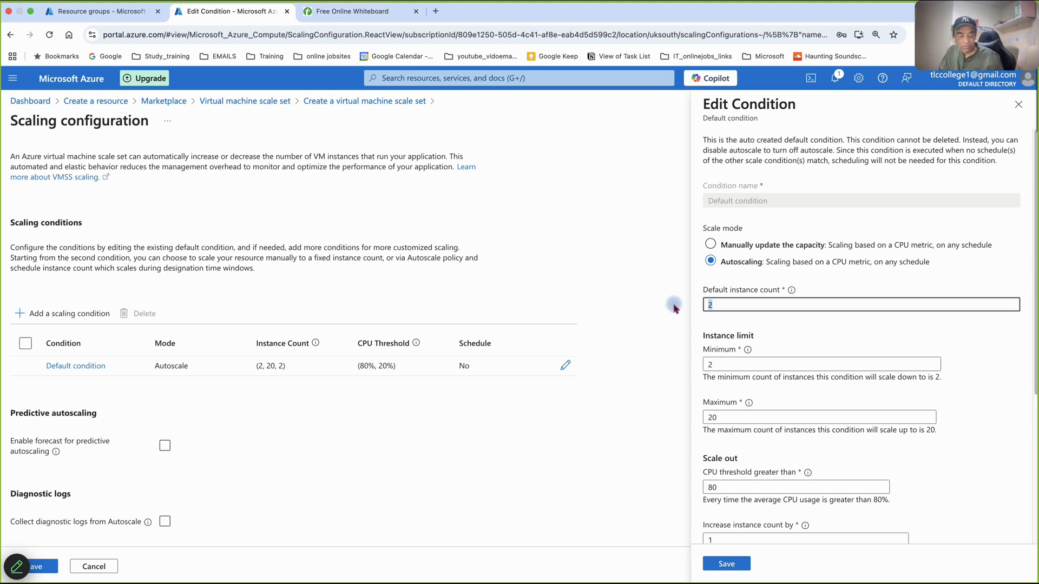
type("1")
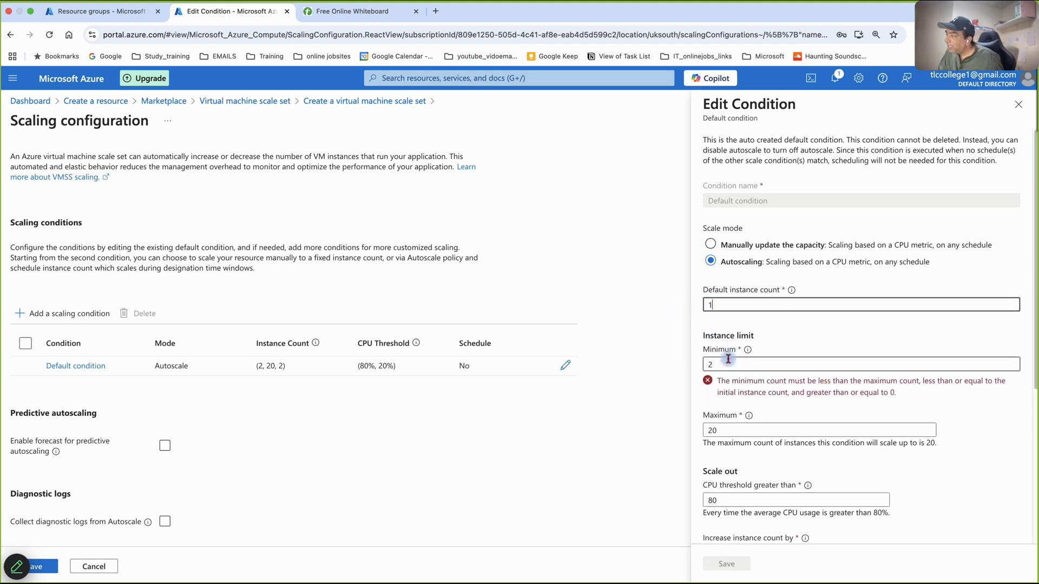
left_click(722, 365)
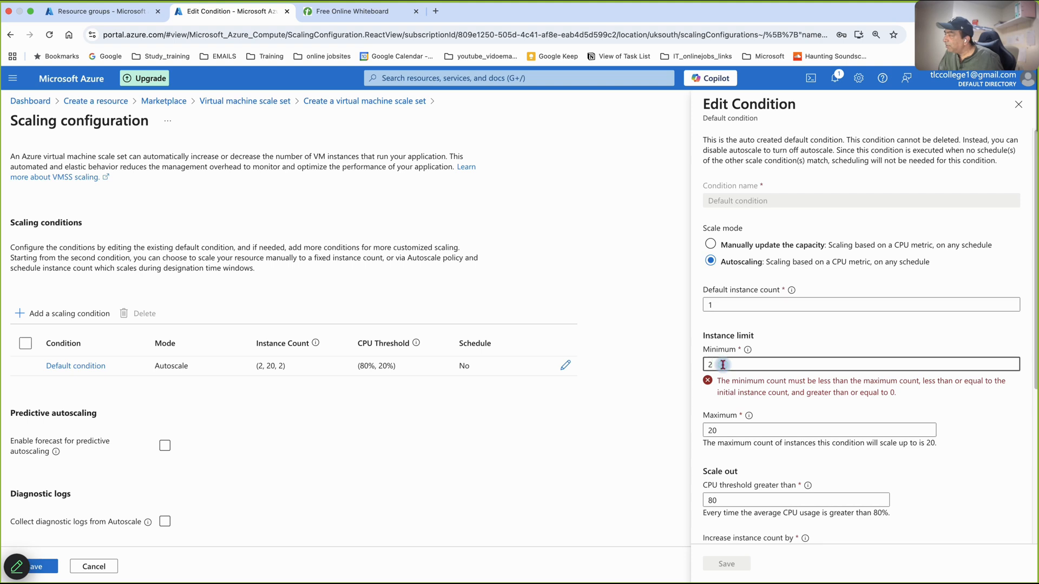
type("1")
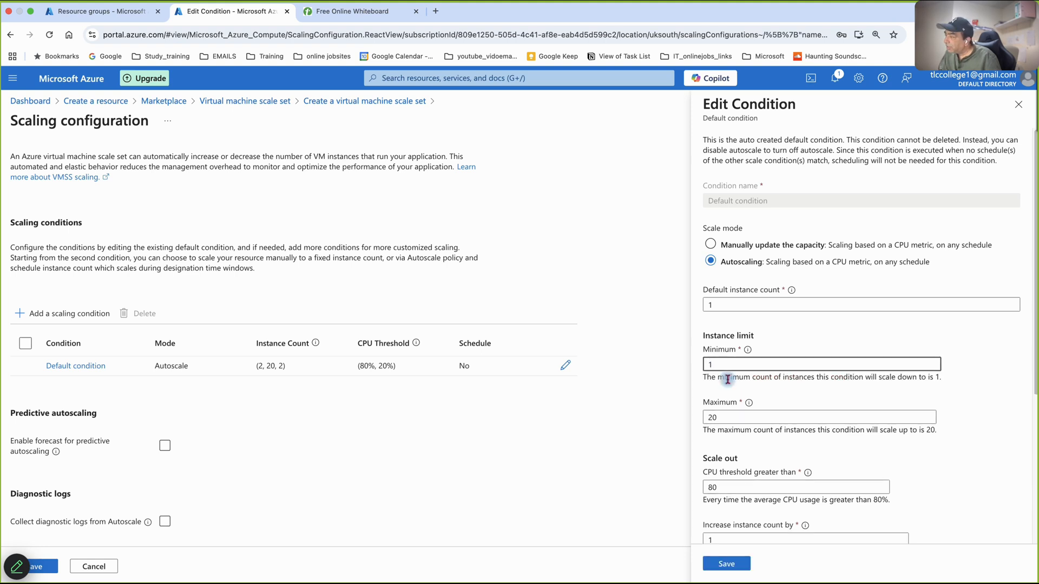
- Set the condition's maximum instance limit to 3 and its scale-out CPU threshold to 50%
left_click(726, 417)
key("BackSpace")
key("BackSpace")
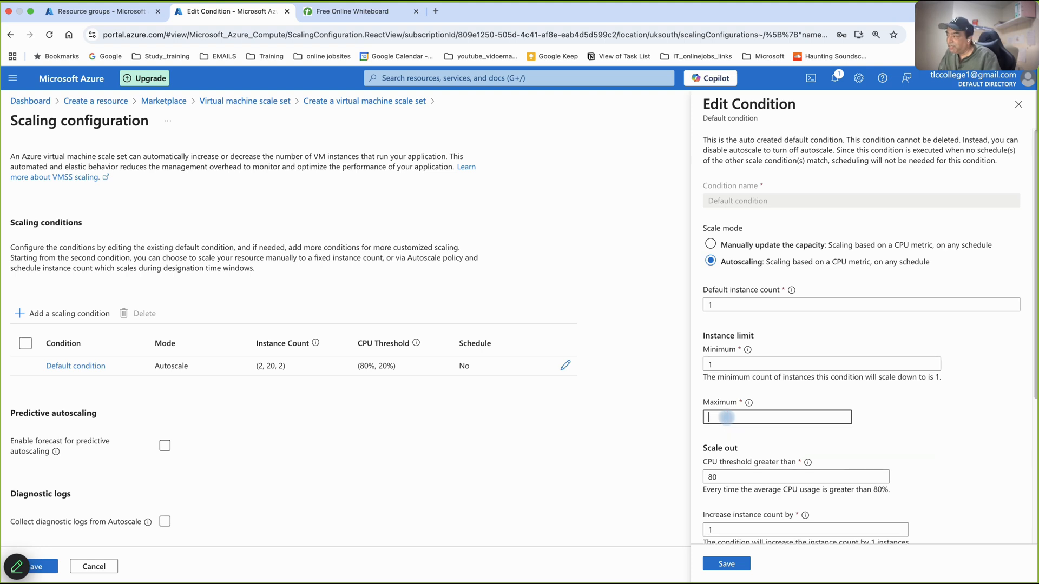
type("3")
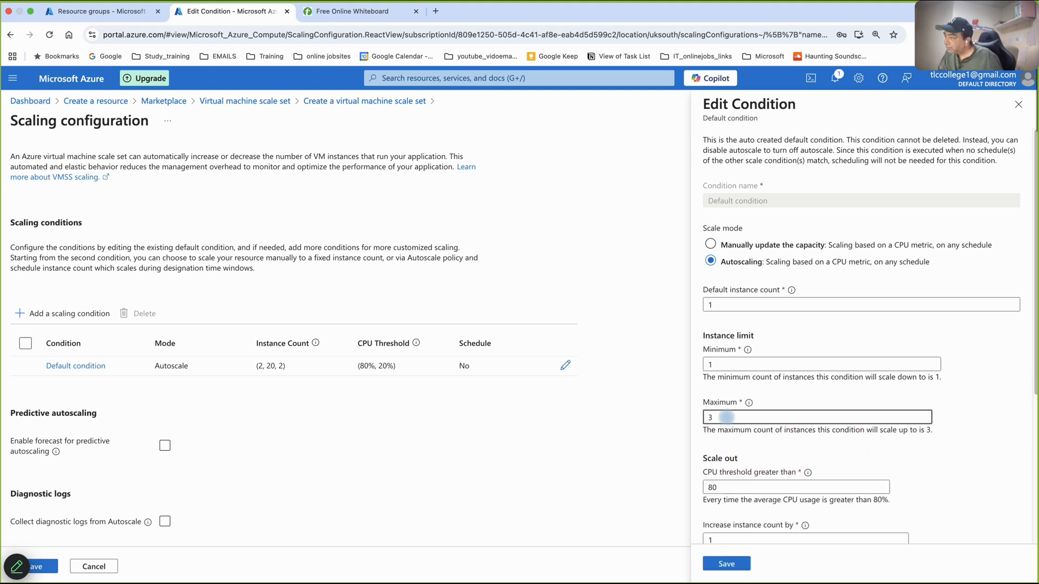
double_click(717, 487)
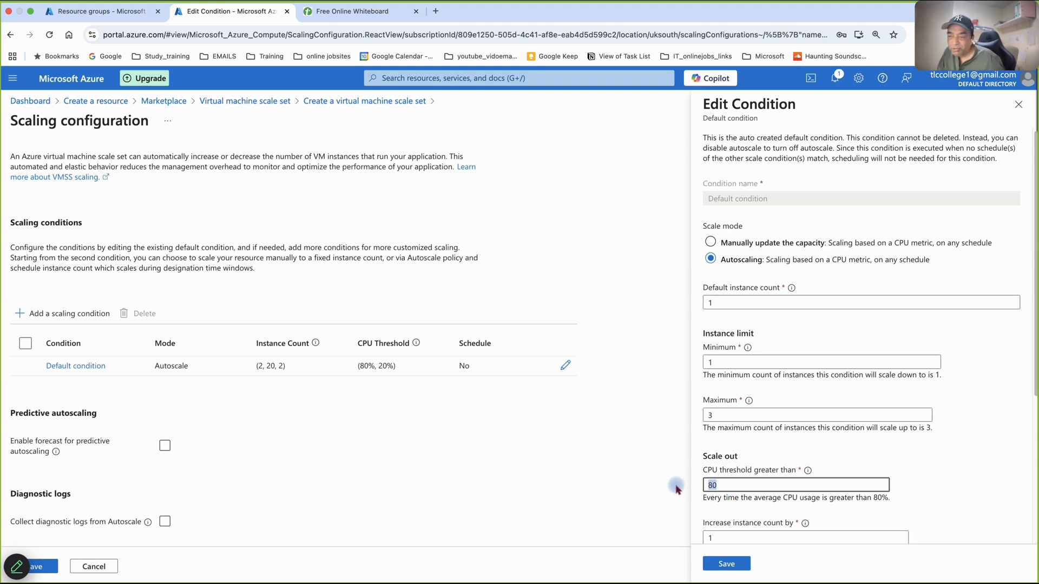
type("50")
- Try to set the default condition's query duration to 2 minutes
scroll(683, 456, "down", 1)
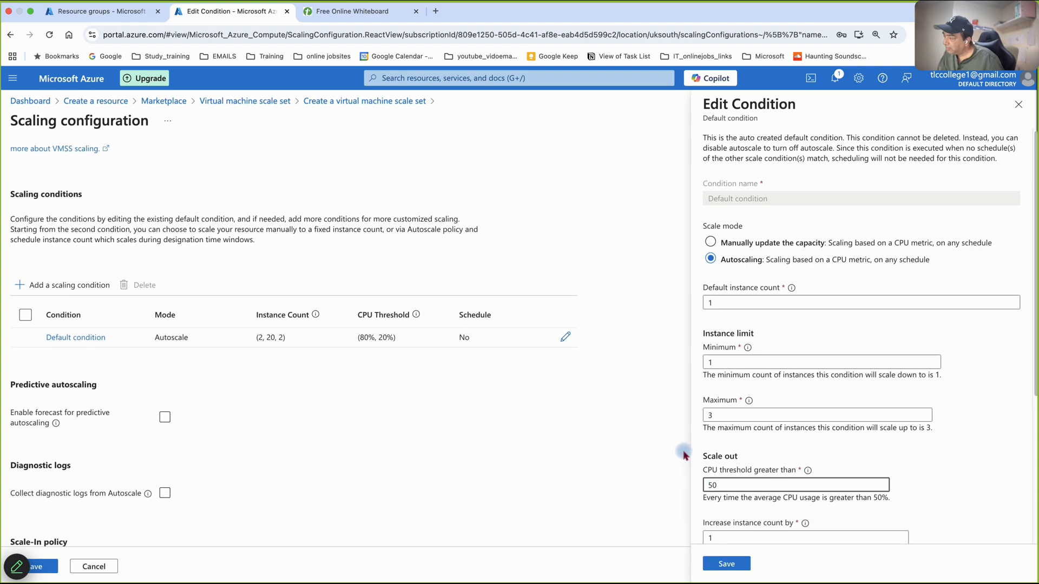
scroll(683, 456, "down", 2)
scroll(718, 509, "down", 1)
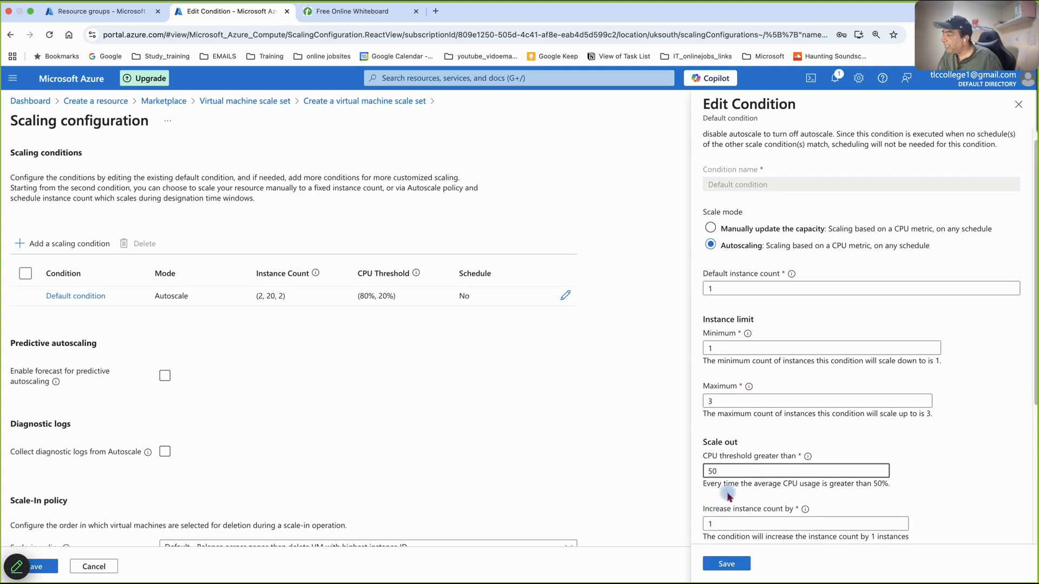
scroll(729, 497, "down", 4)
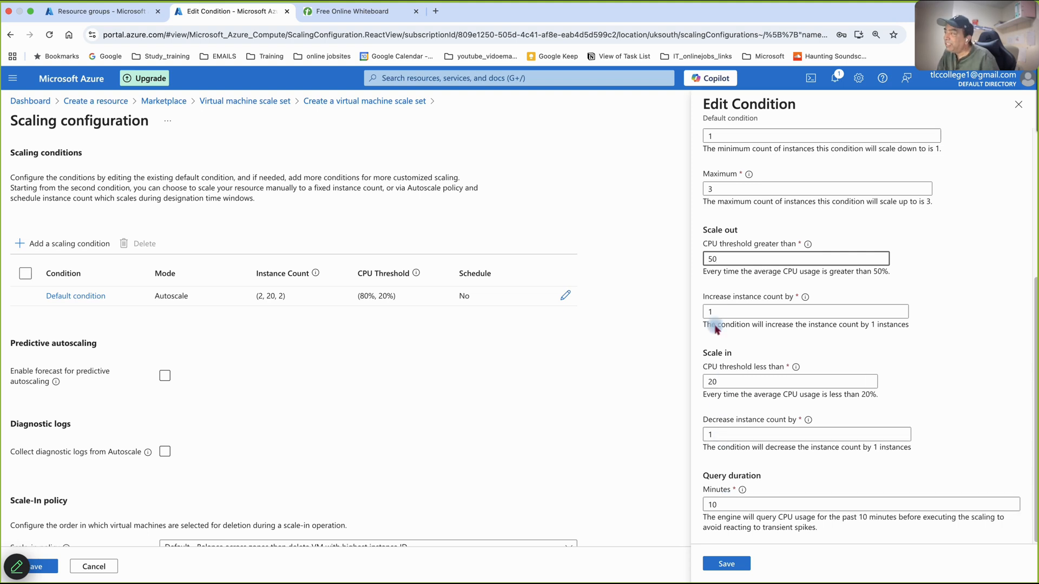
left_click(724, 505)
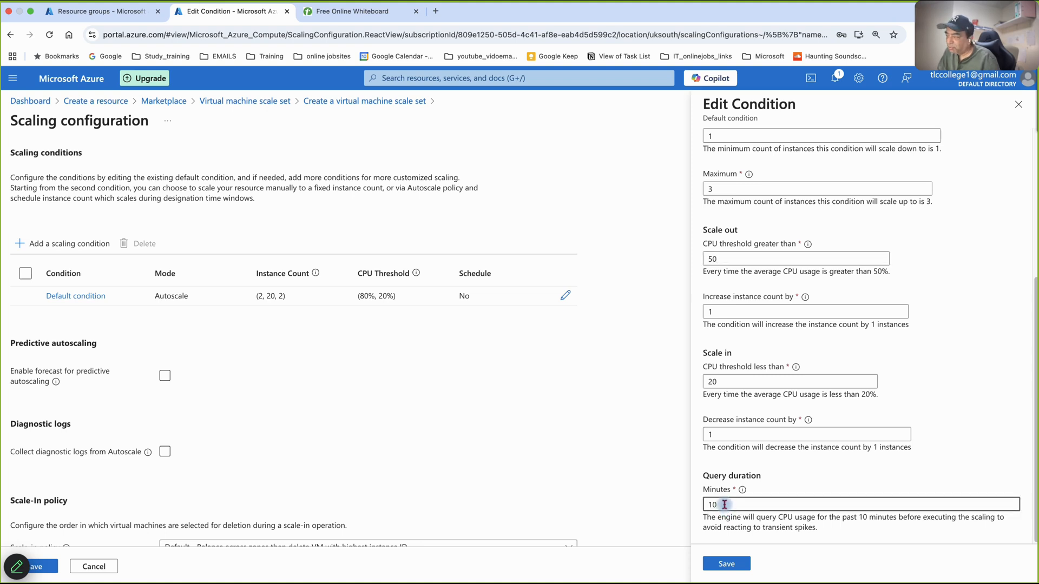
key("BackSpace")
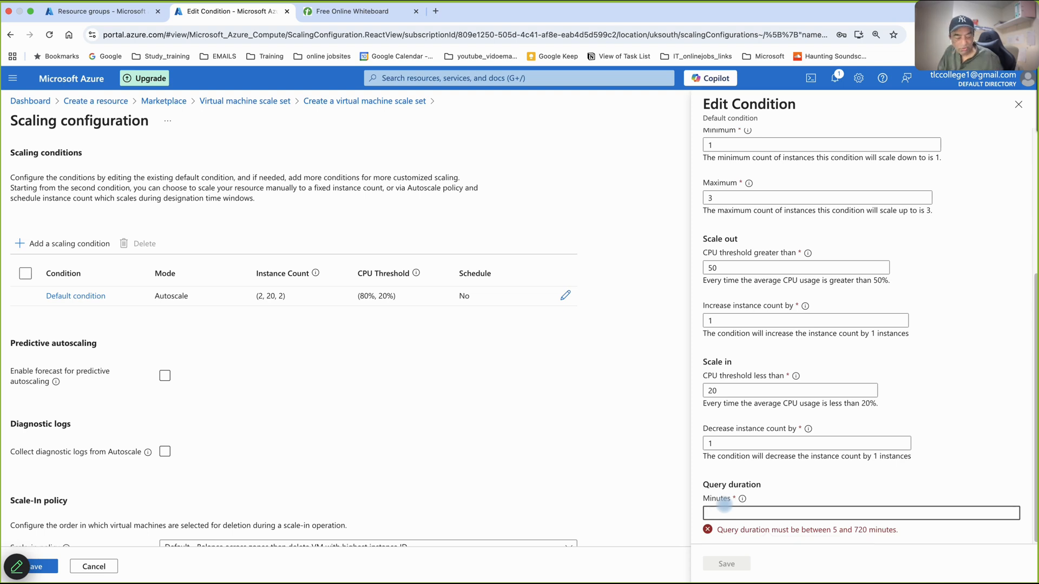
key("BackSpace")
type("2")
left_click(803, 482)
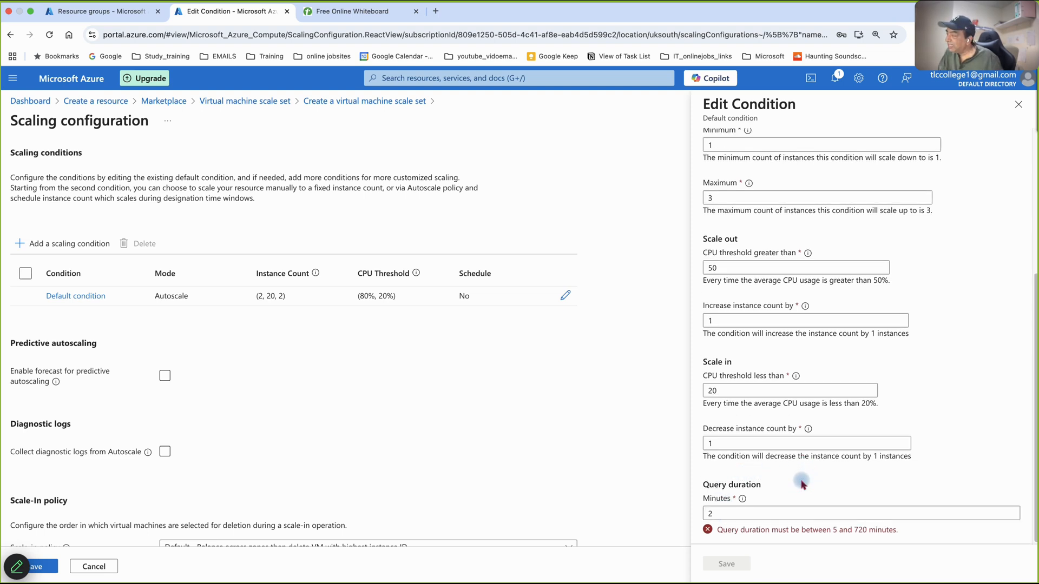
- Set the default condition's query duration to 5 minutes, and save both the condition and the scaling configuration
left_click(775, 507)
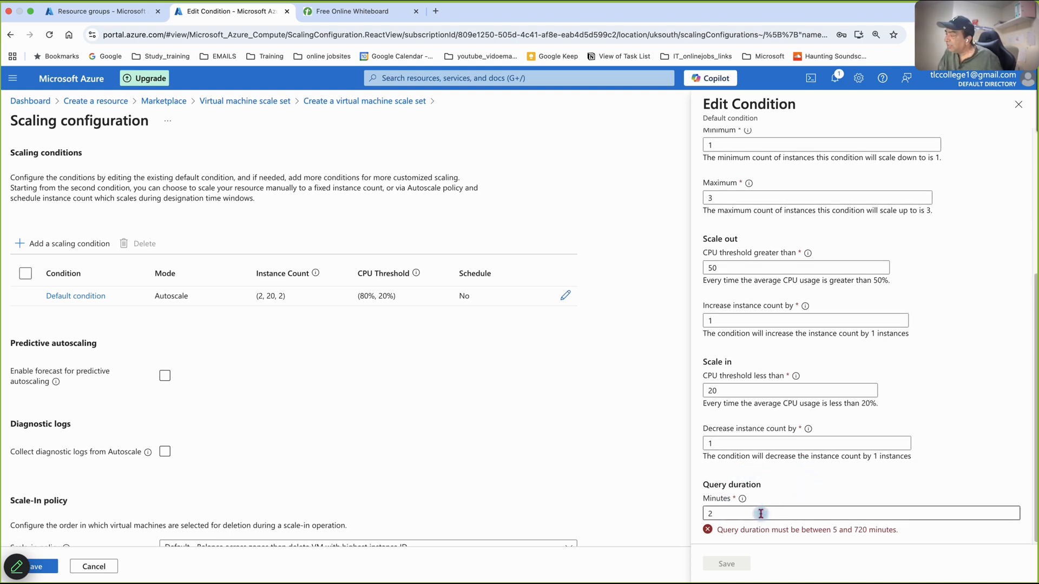
left_click(713, 520)
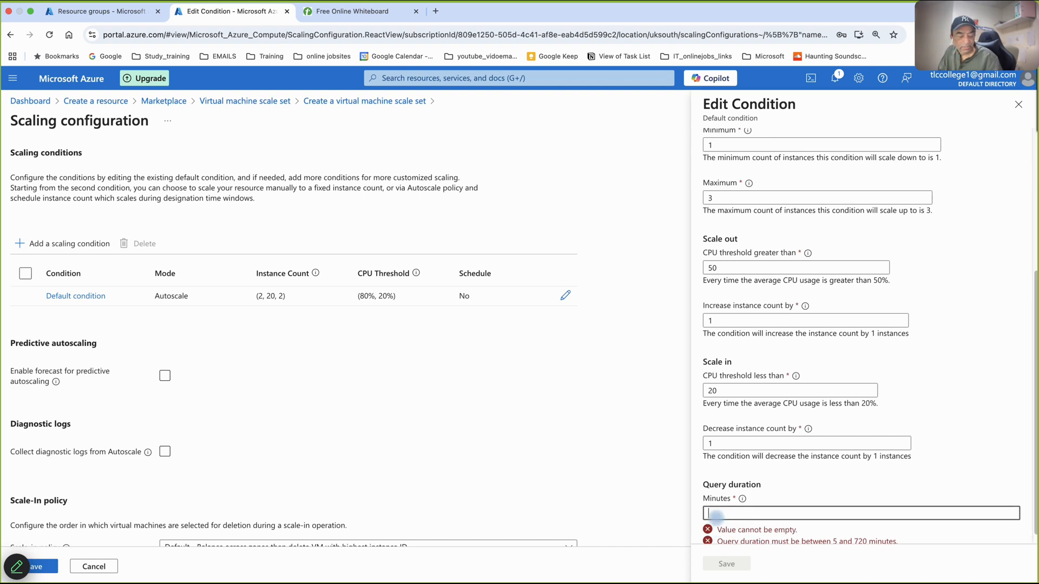
type("5")
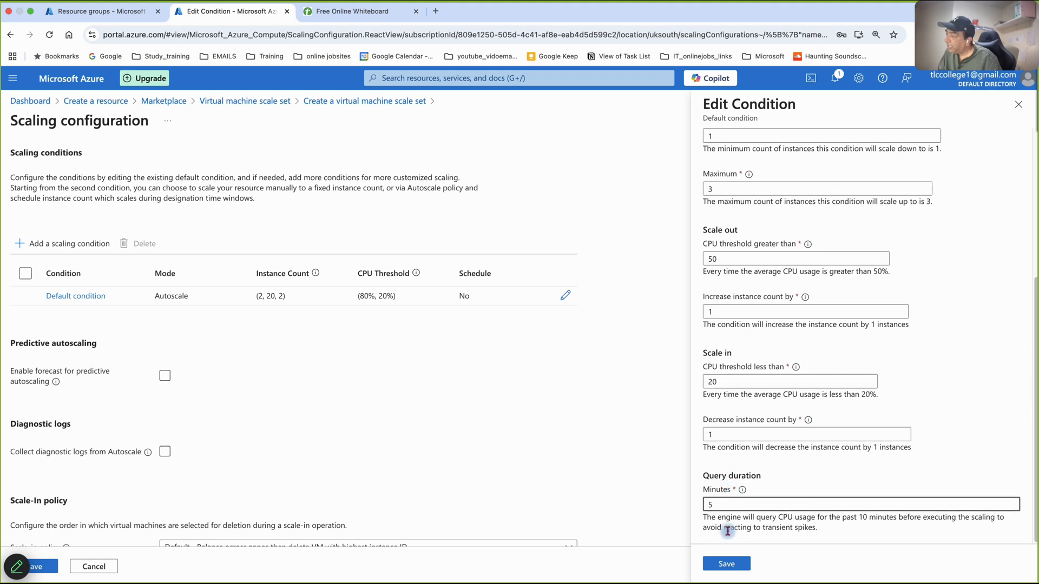
left_click(728, 563)
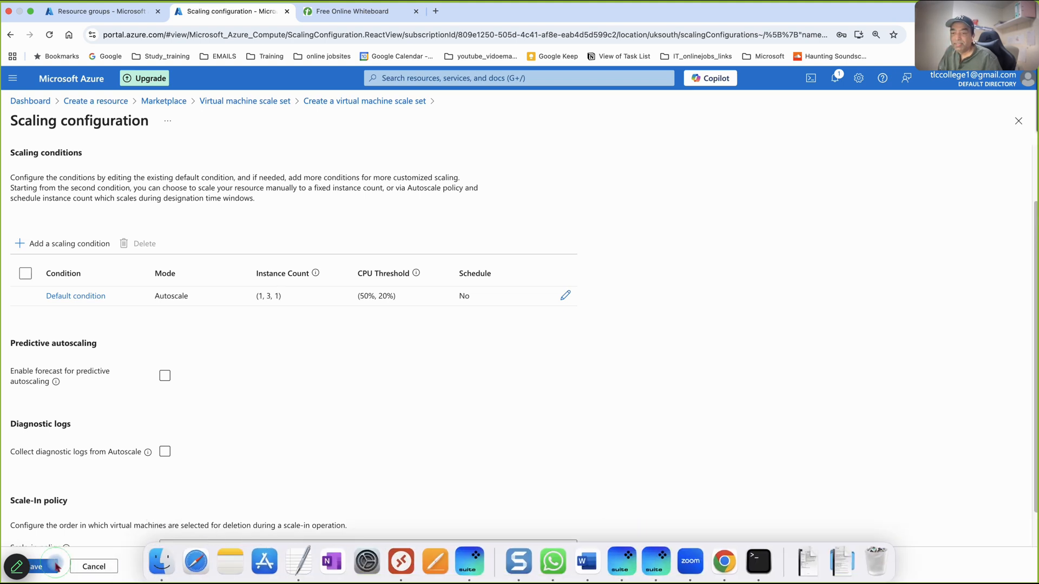
left_click(38, 566)
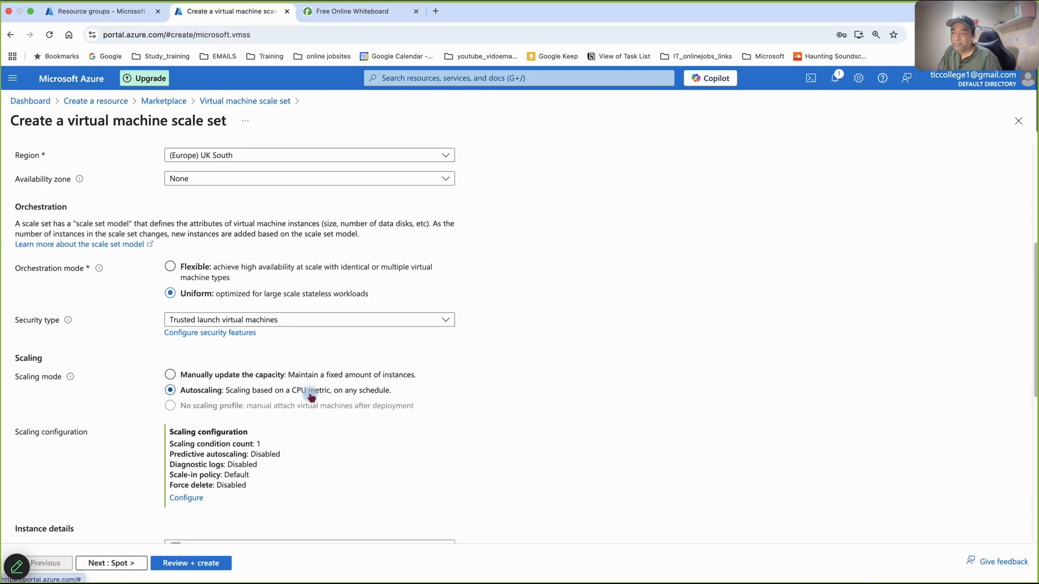
- Switch the administrator account's authentication type to Password and set the username to linxusr
scroll(320, 373, "down", 3)
scroll(335, 323, "down", 3)
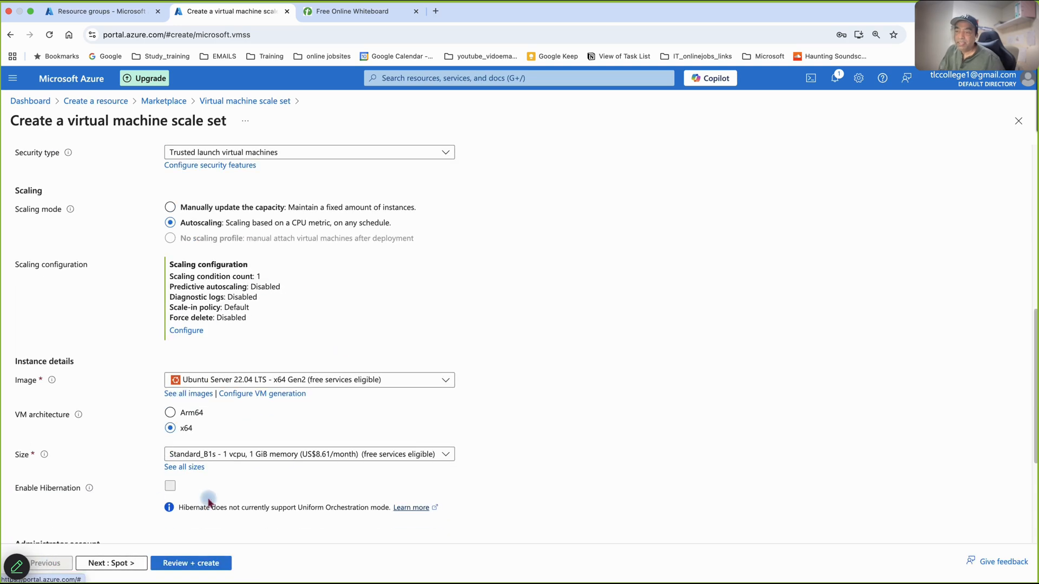
scroll(451, 186, "down", 3)
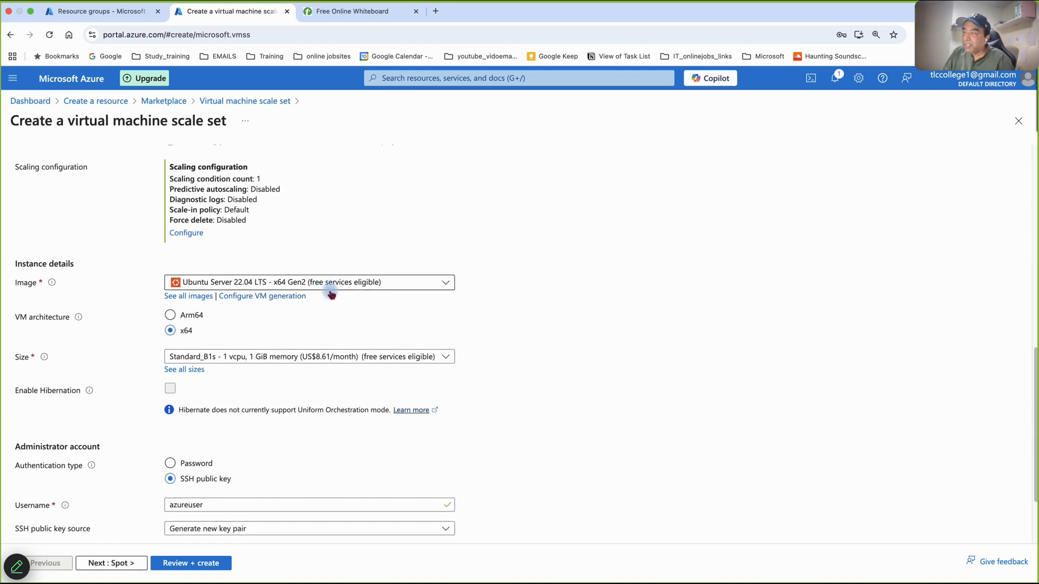
scroll(214, 363, "down", 3)
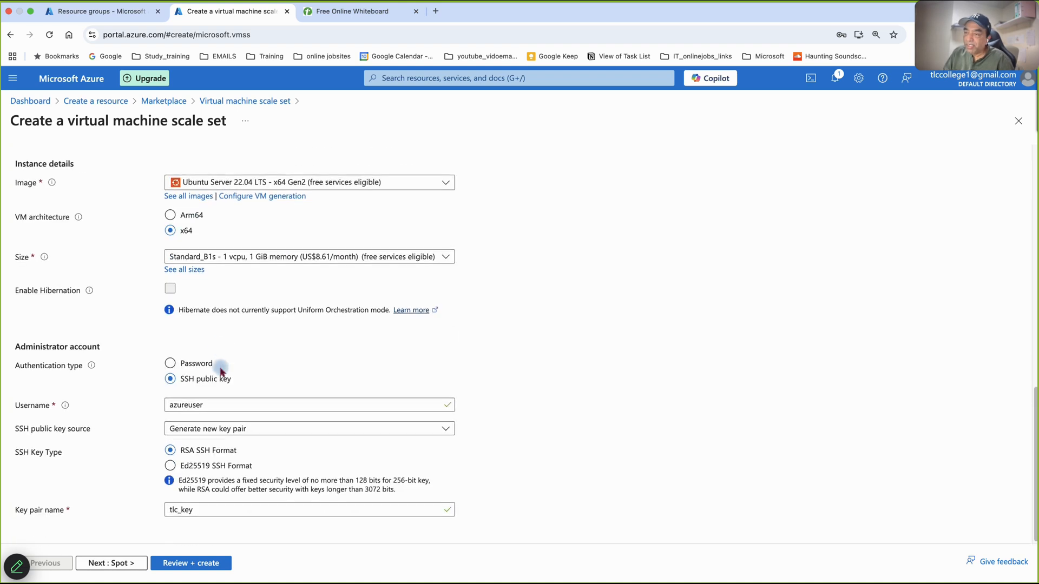
left_click(171, 364)
left_click(200, 416)
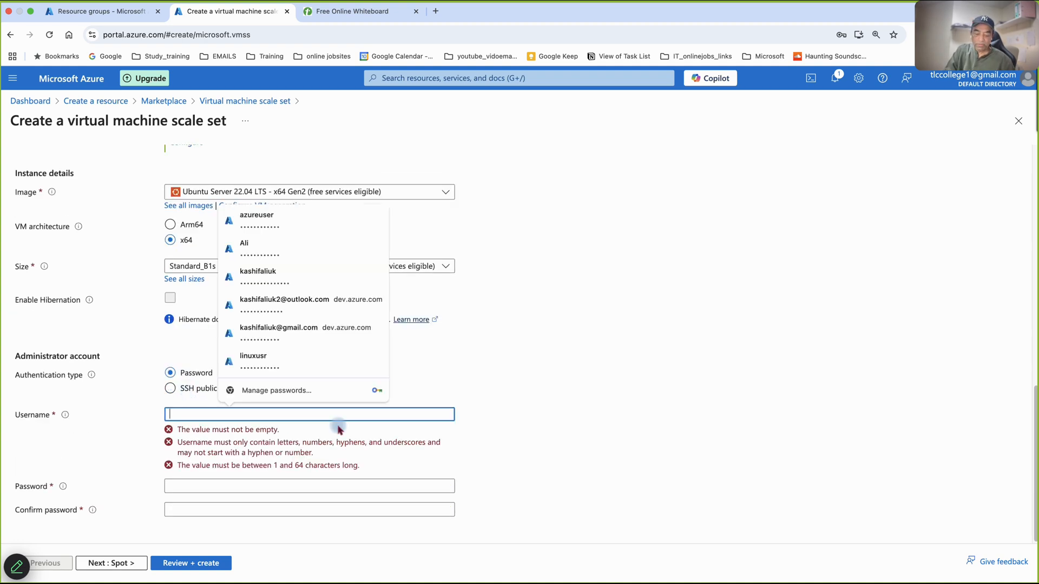
type("lin")
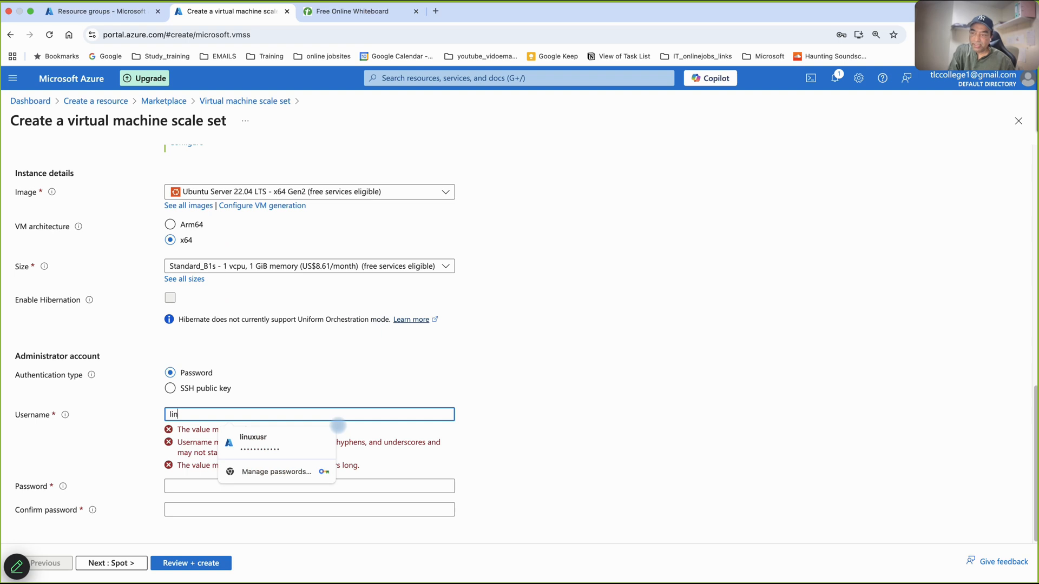
type("xusr")
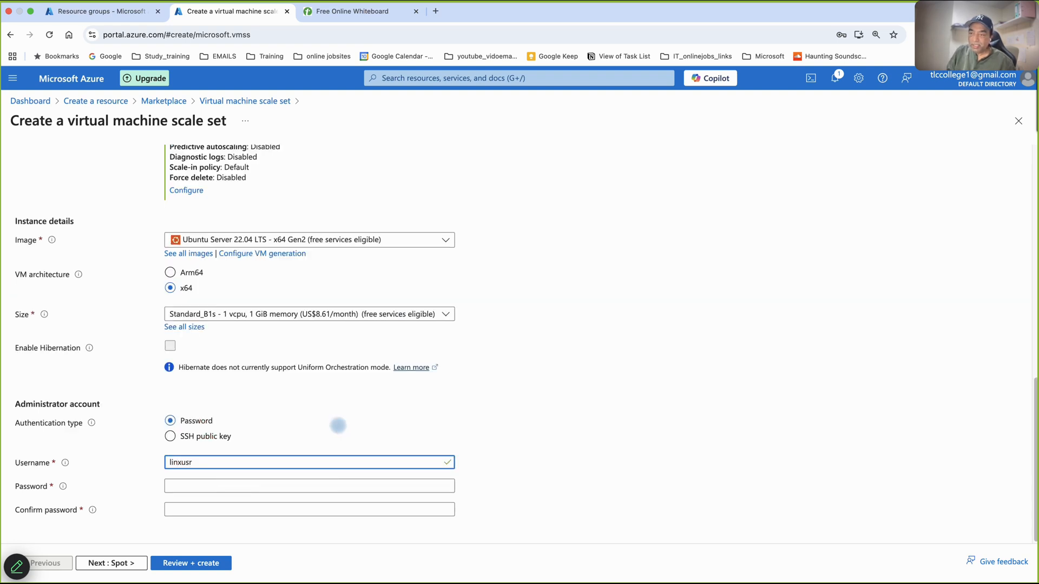
- Enter the administrator account password and repeat it in the confirmation field
left_click(332, 486)
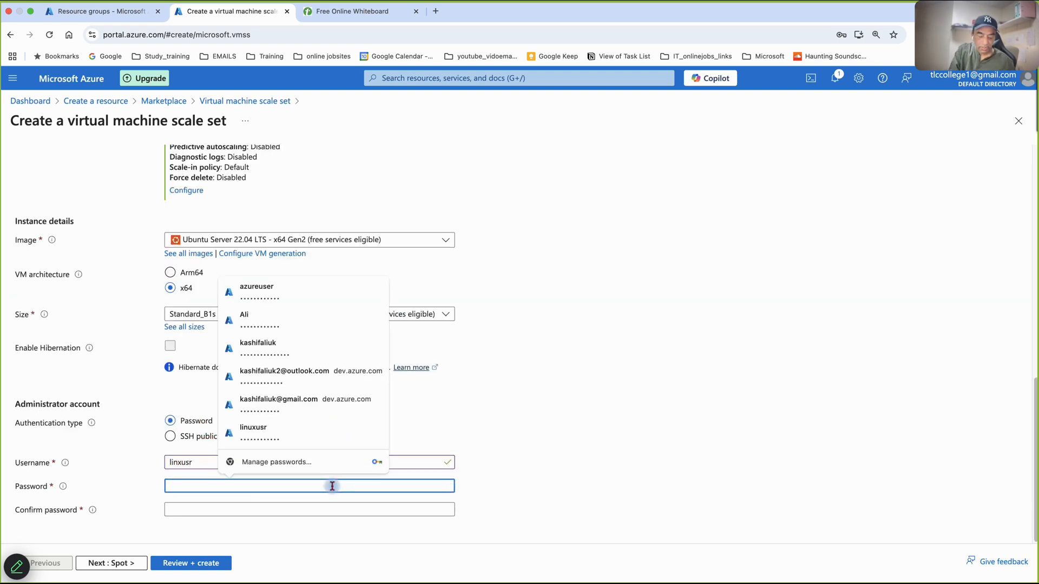
type("Pa")
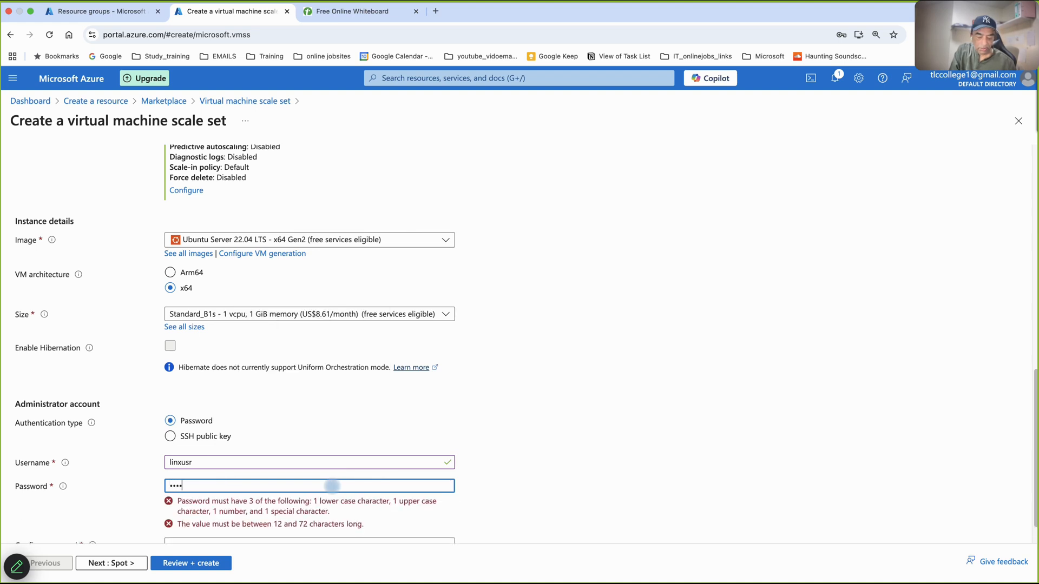
type("••••••••")
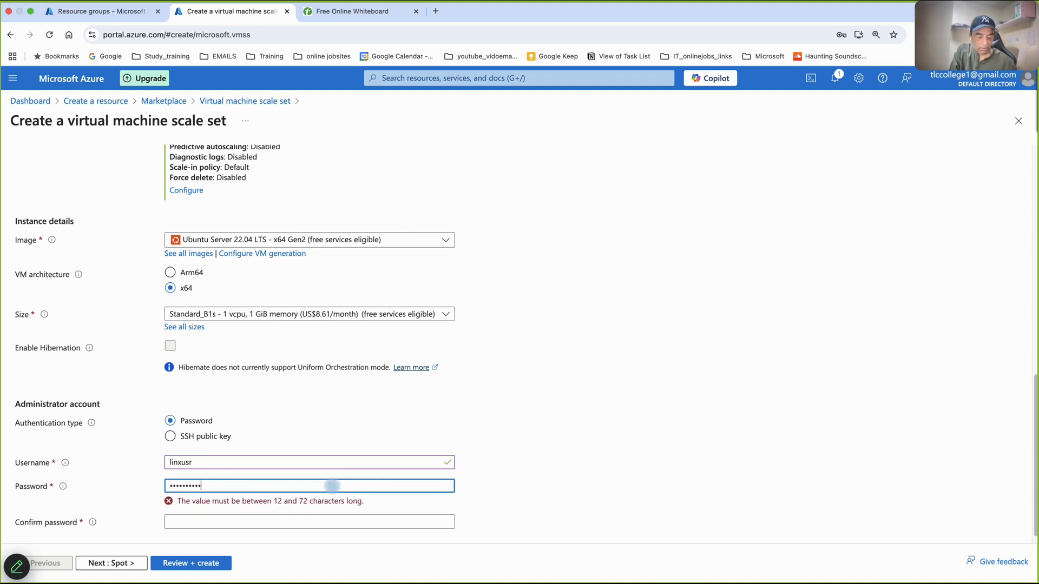
type("•")
key("Tab")
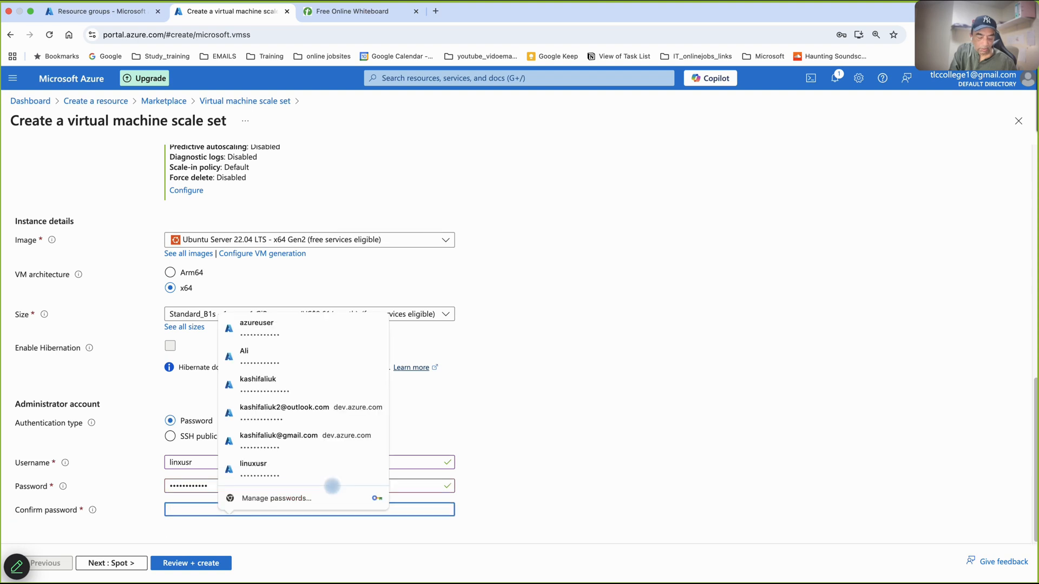
type("••")
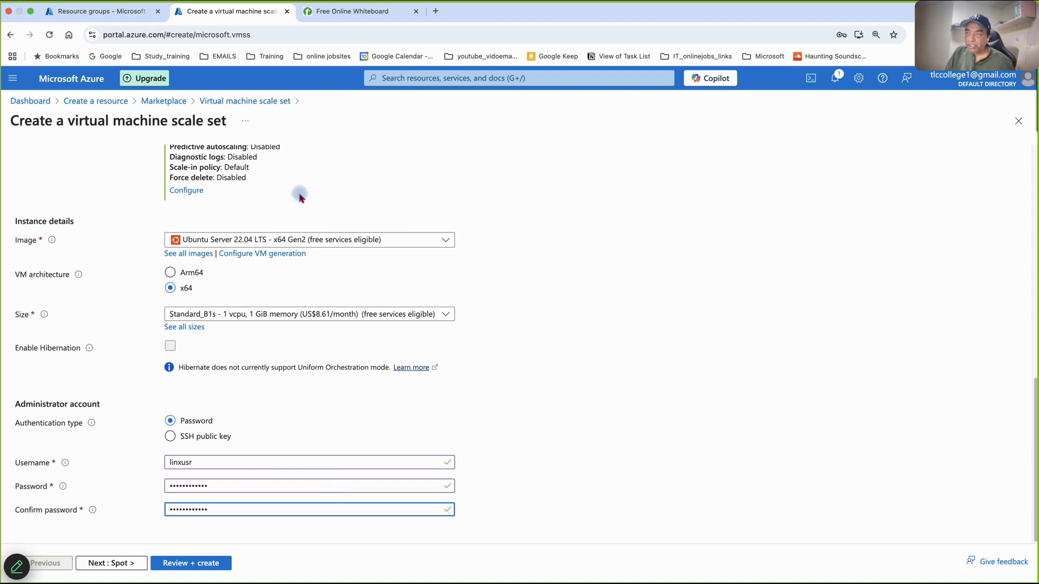
- Continue through the Spot and Disks settings to Networking with the defaults kept, and decline the browser's offer to save the password
left_click(117, 563)
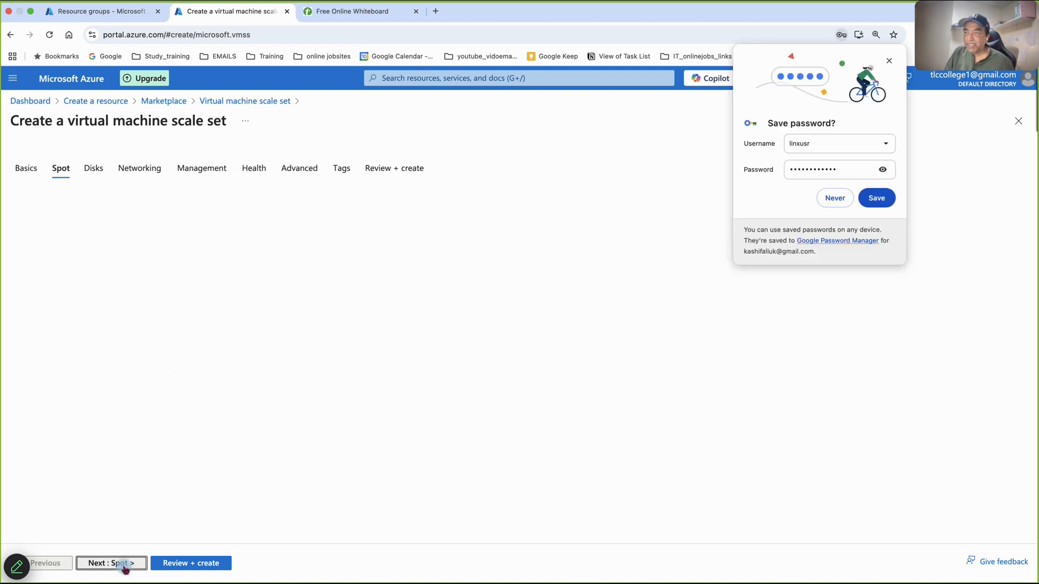
scroll(139, 460, "down", 2)
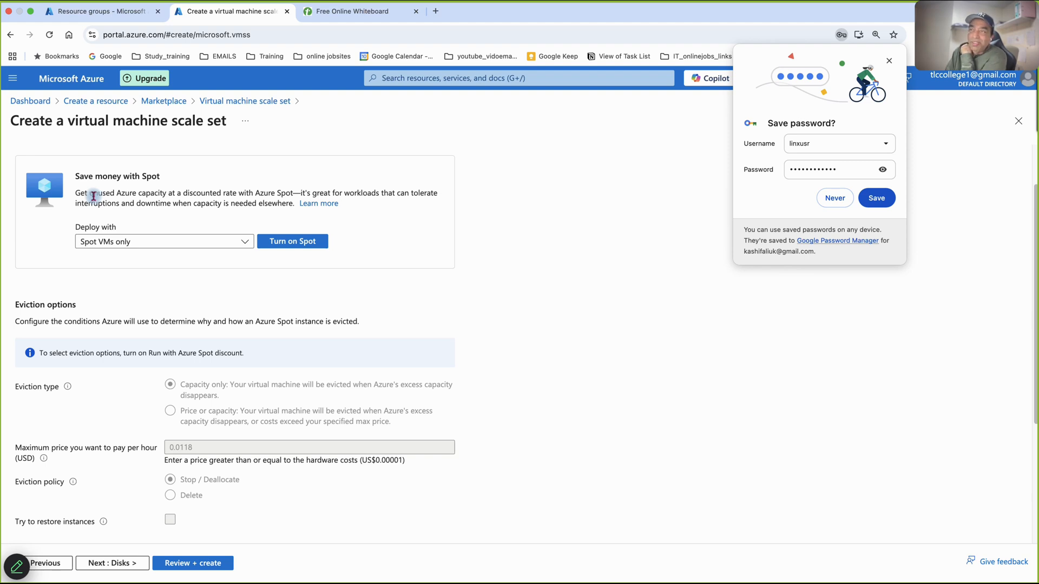
scroll(238, 346, "down", 2)
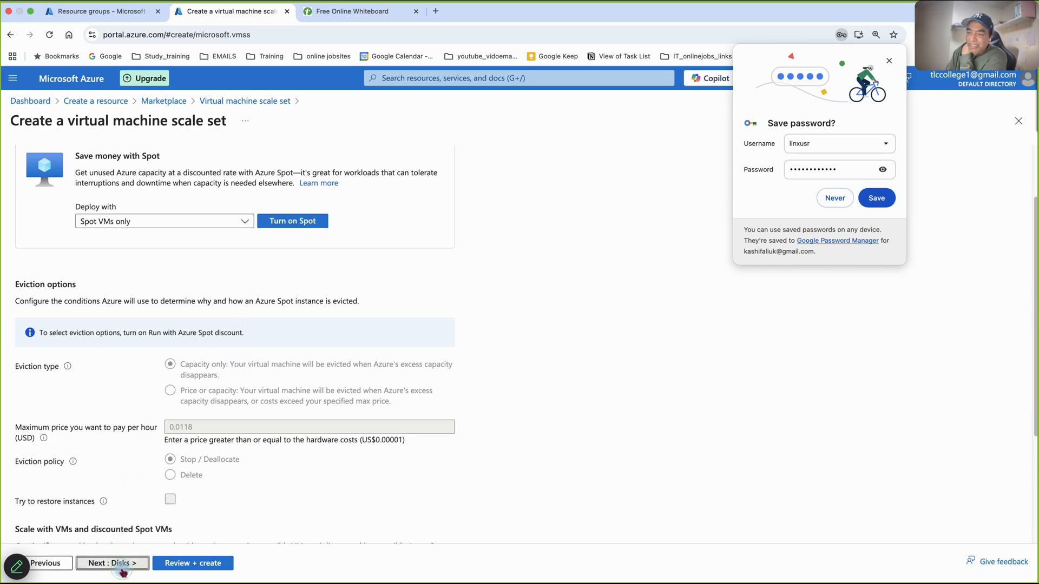
left_click(123, 566)
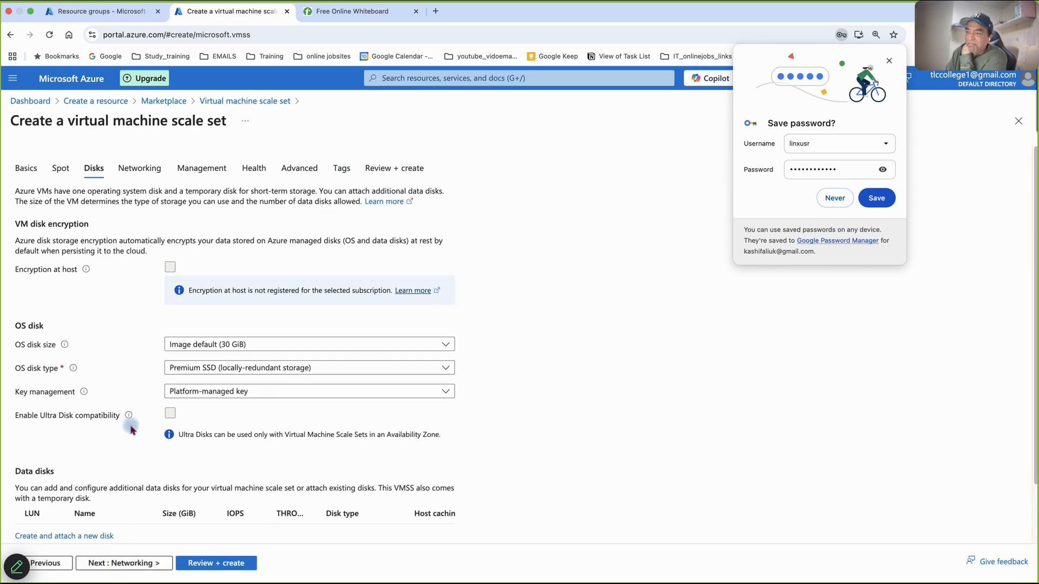
scroll(124, 557, "down", 2)
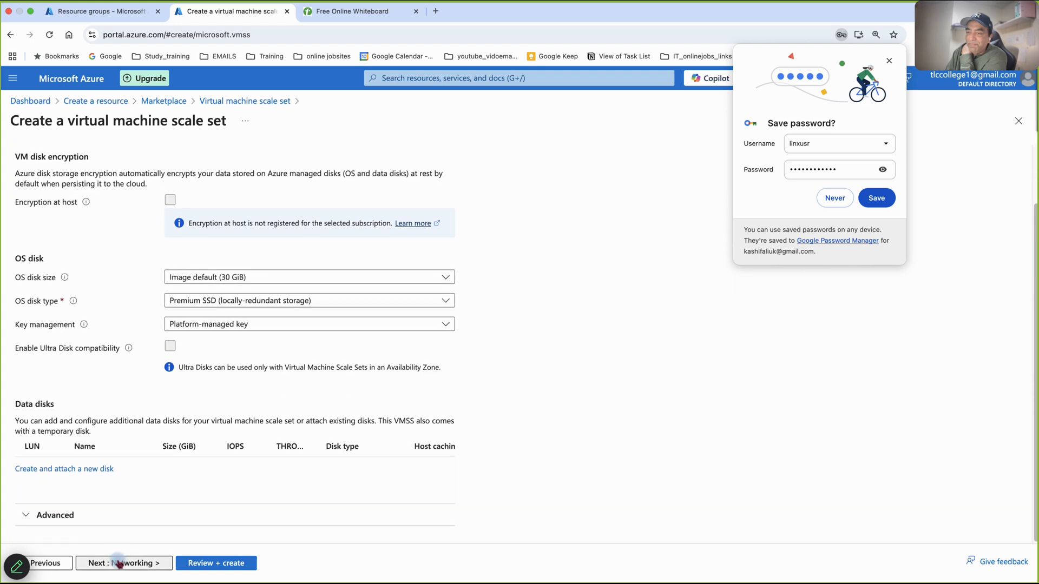
left_click(118, 563)
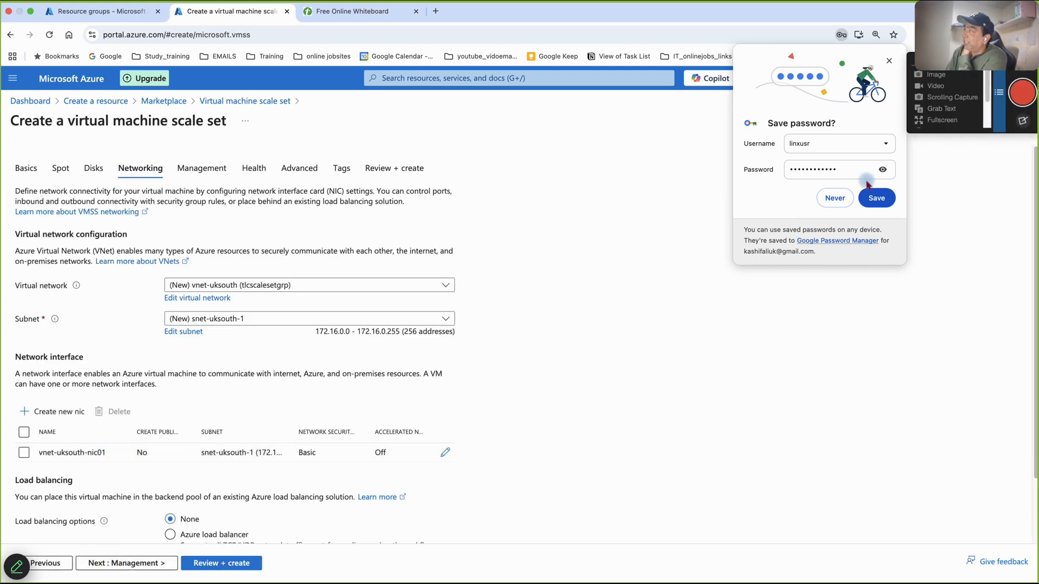
left_click(836, 199)
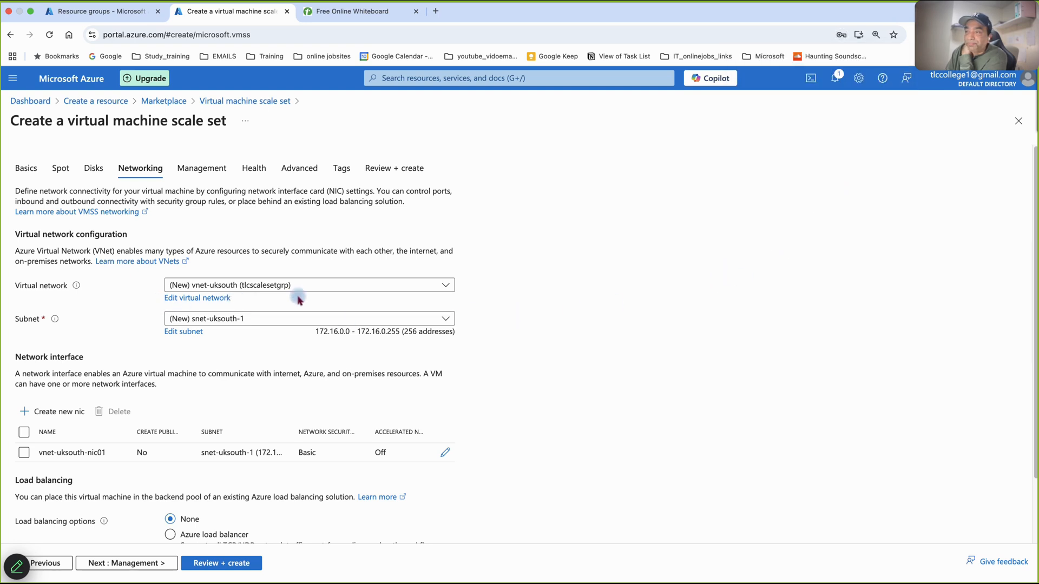
- Edit the network interface vnet-uksouth-nic01 to allow selected public inbound ports, choosing SSH (22)
scroll(419, 329, "down", 3)
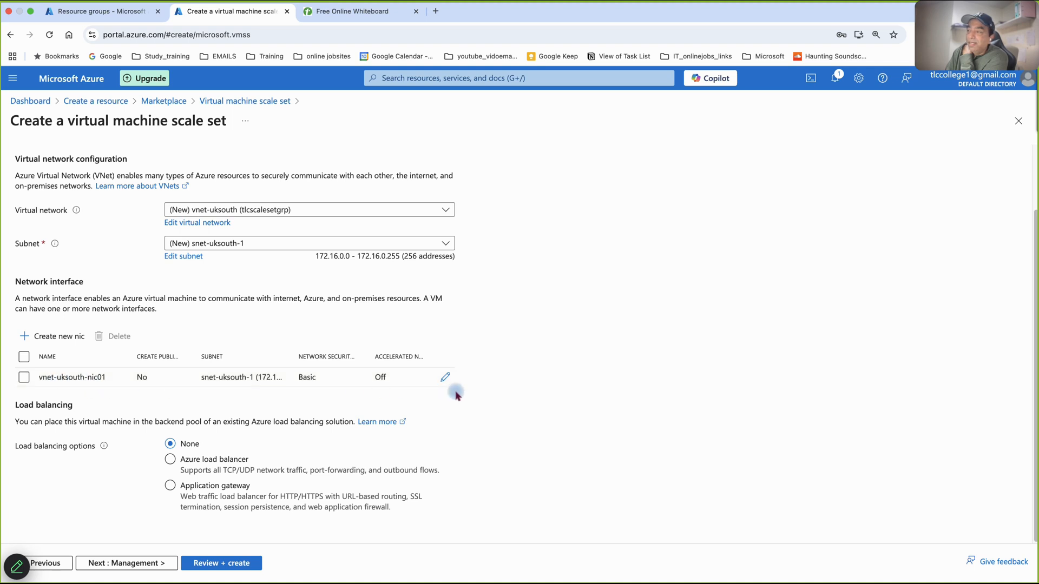
left_click(446, 378)
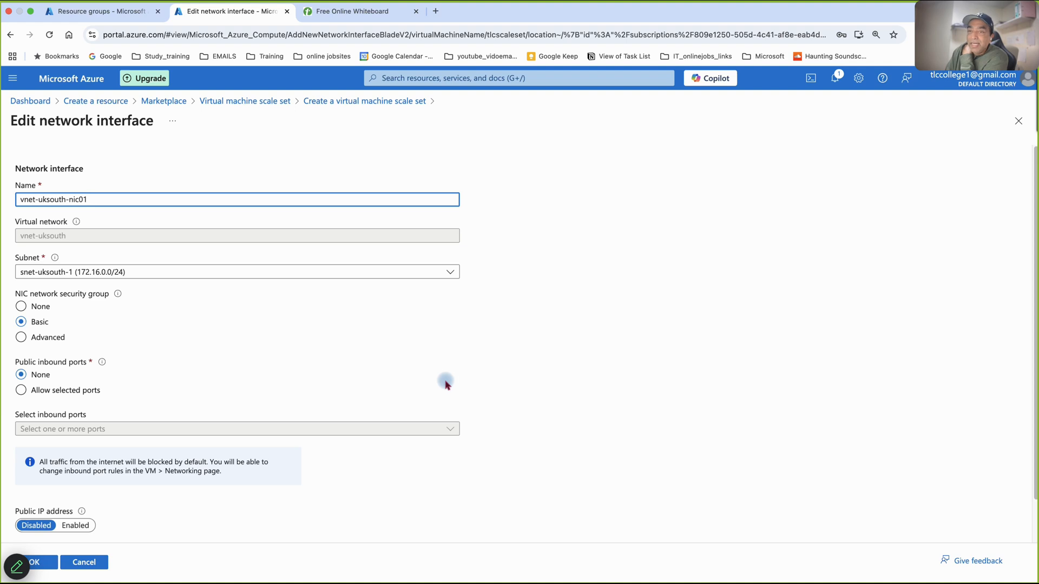
left_click(22, 391)
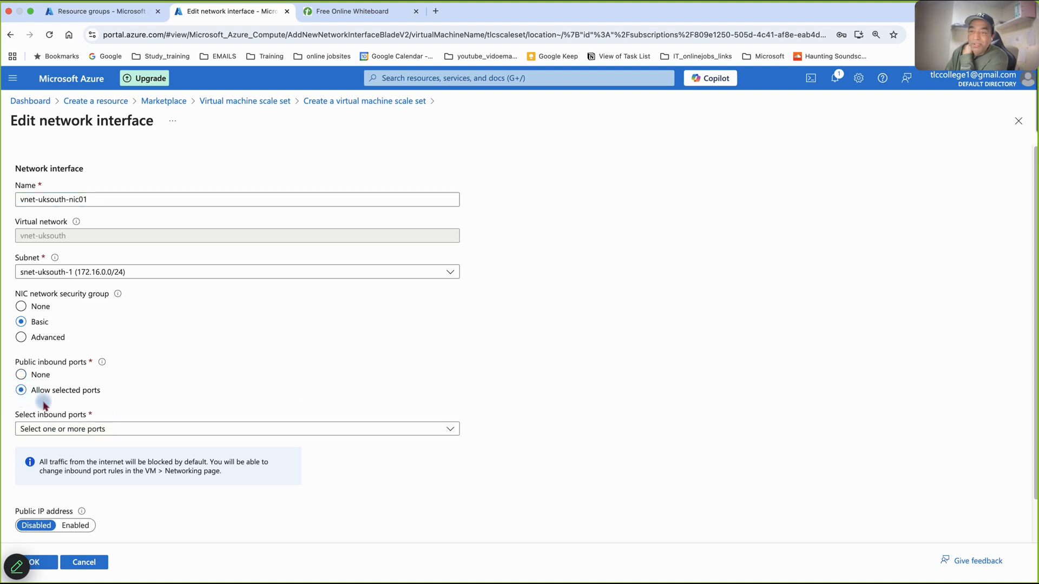
left_click(75, 429)
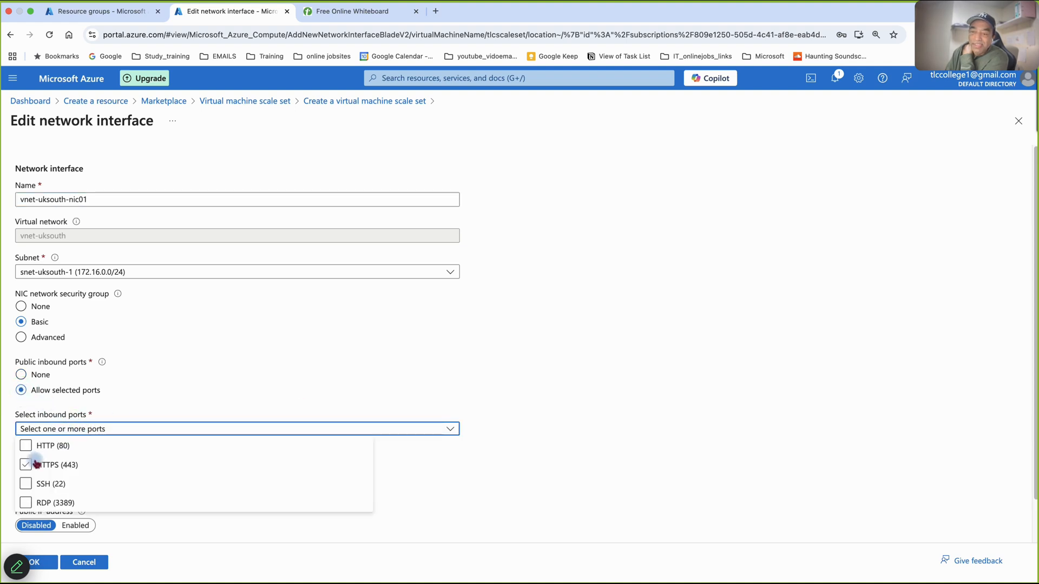
left_click(25, 484)
left_click(576, 449)
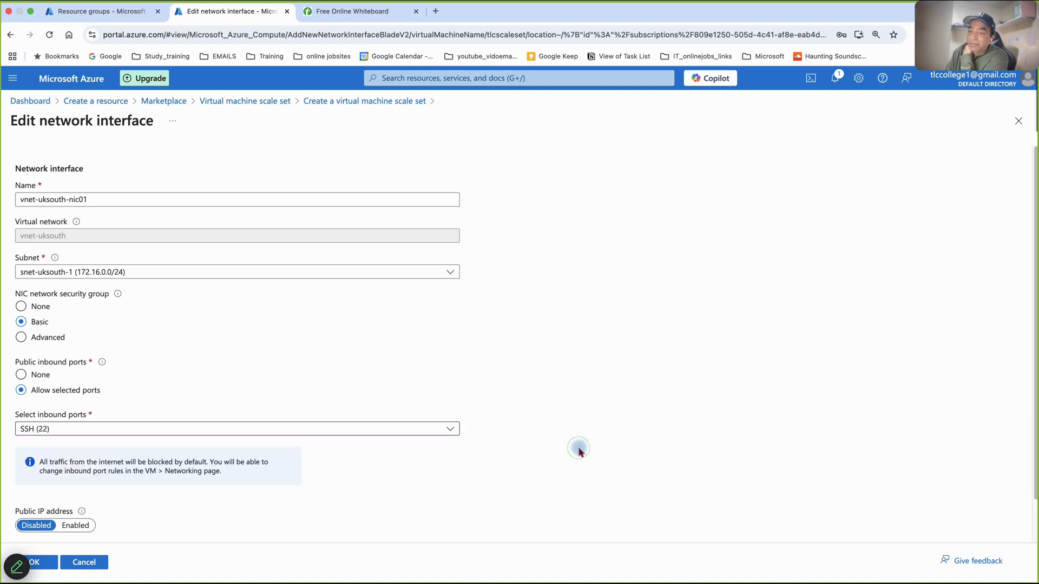
- Enable a public IP address for the network interface and apply its settings
scroll(579, 454, "down", 2)
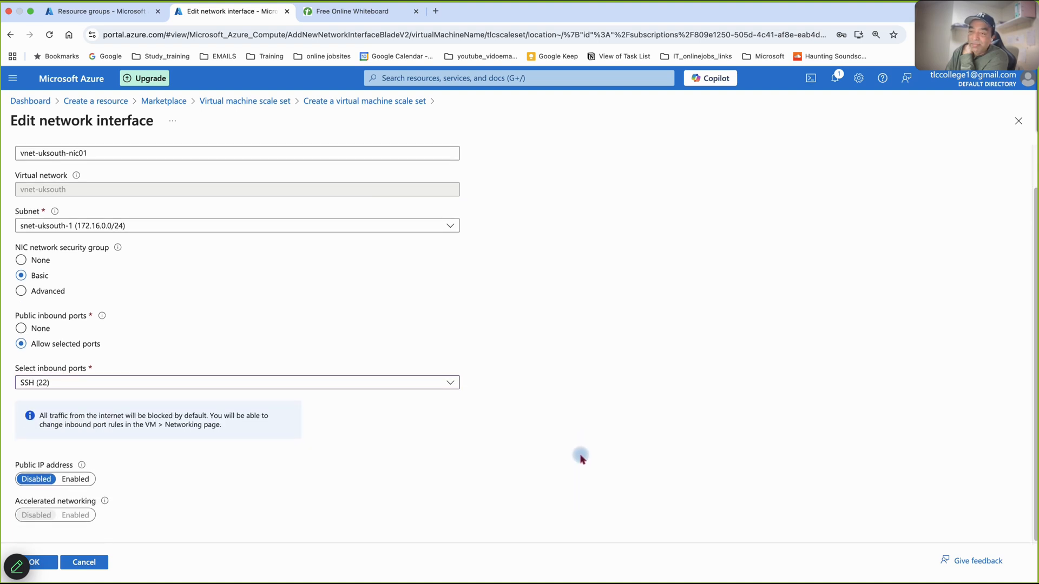
left_click(76, 480)
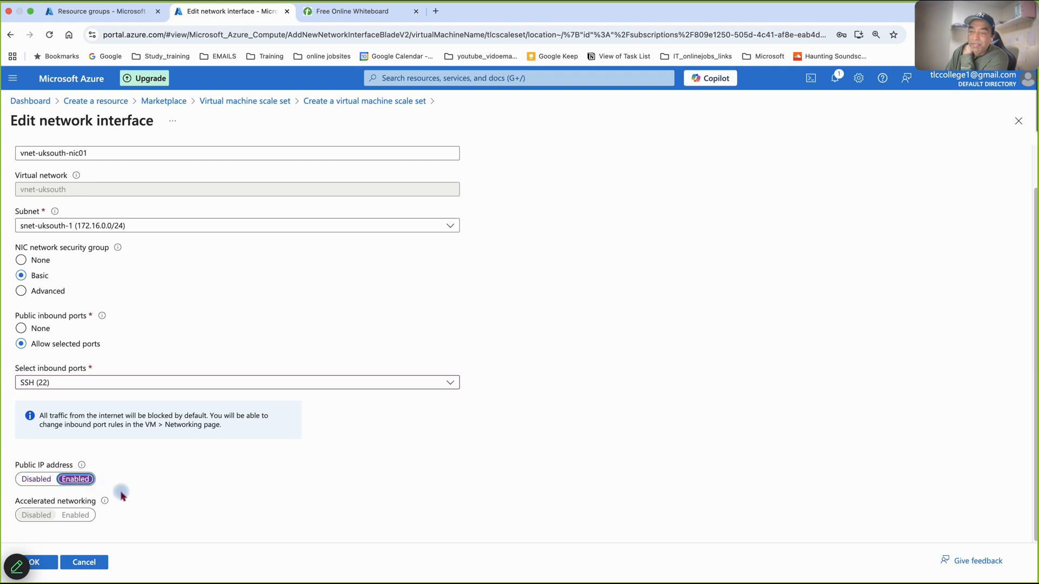
left_click(38, 561)
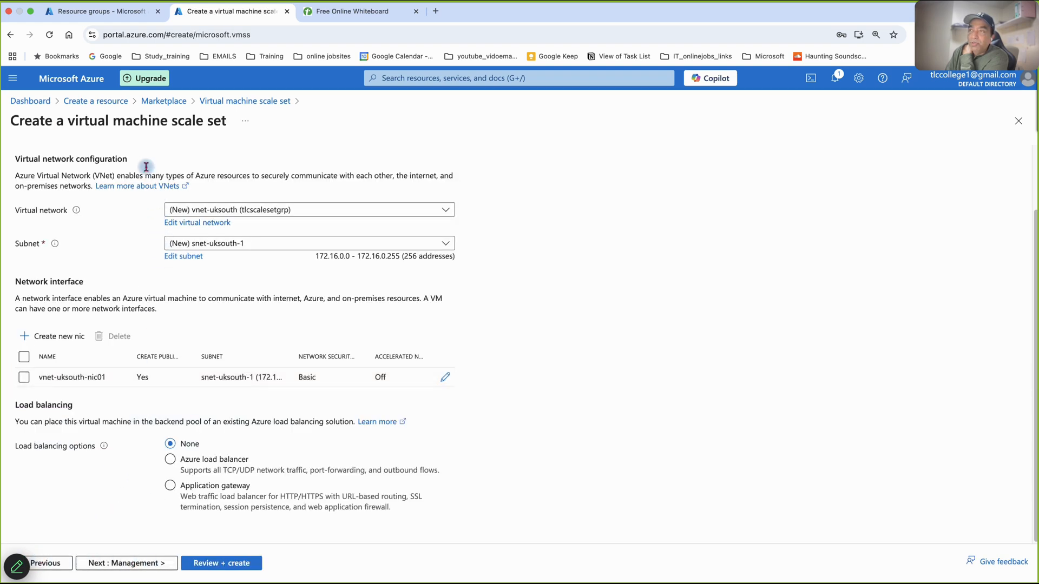
- Keep the default Management, Health, Advanced and Tags settings and proceed to the scale set's final review
scroll(168, 352, "up", 2)
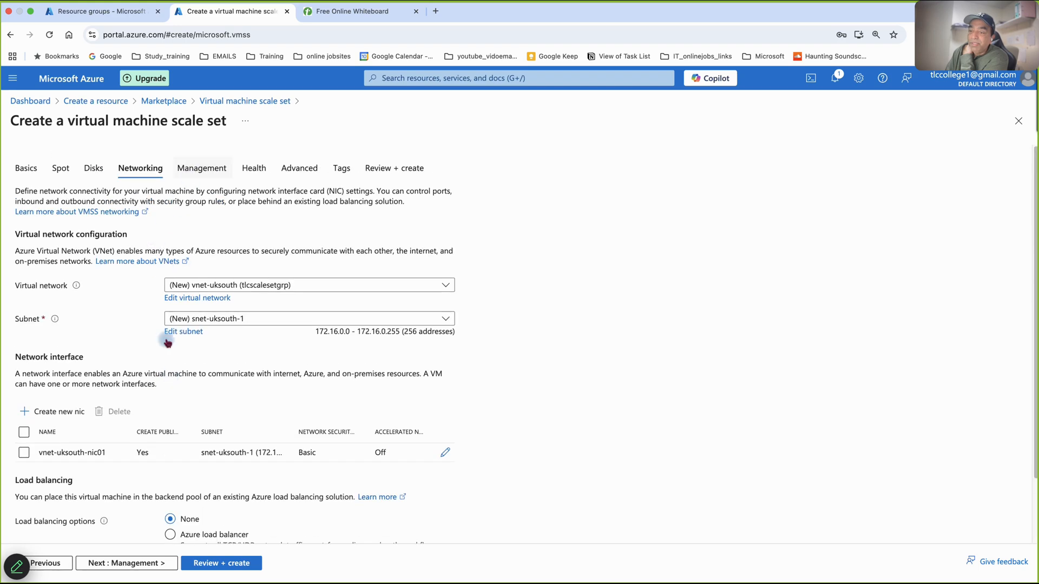
left_click(142, 563)
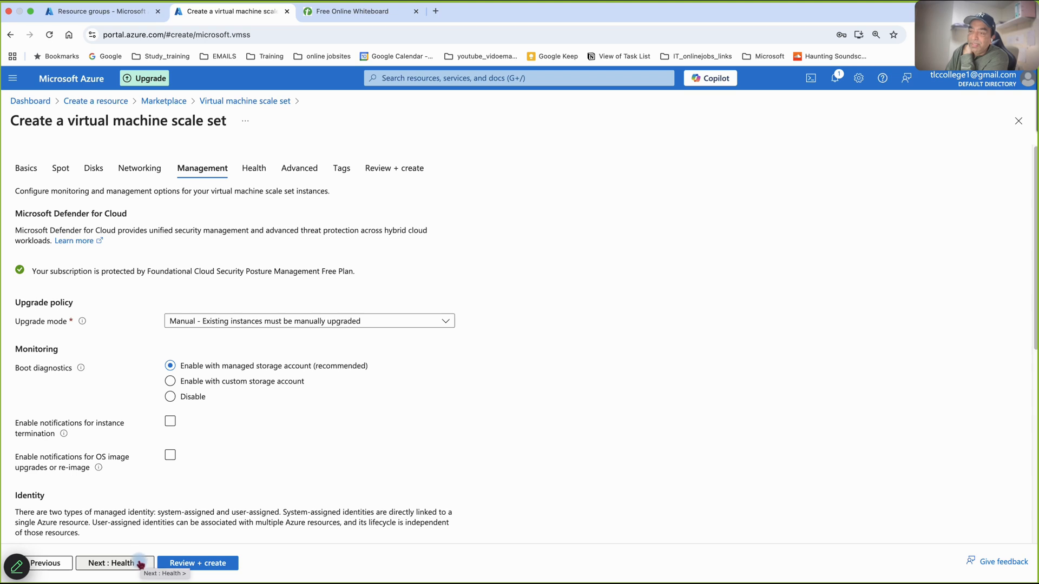
left_click(141, 564)
left_click(140, 563)
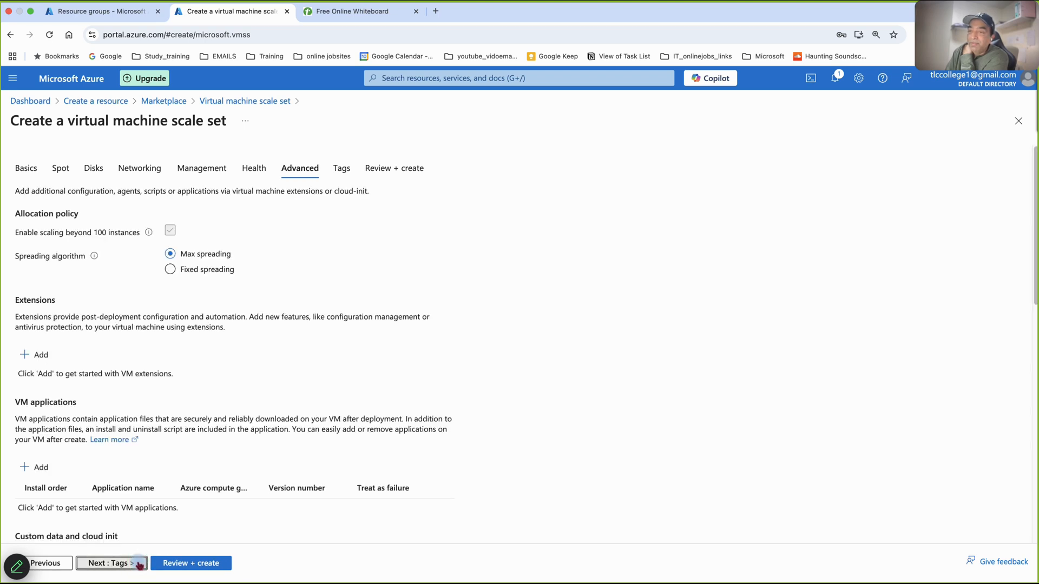
left_click(139, 563)
left_click(134, 565)
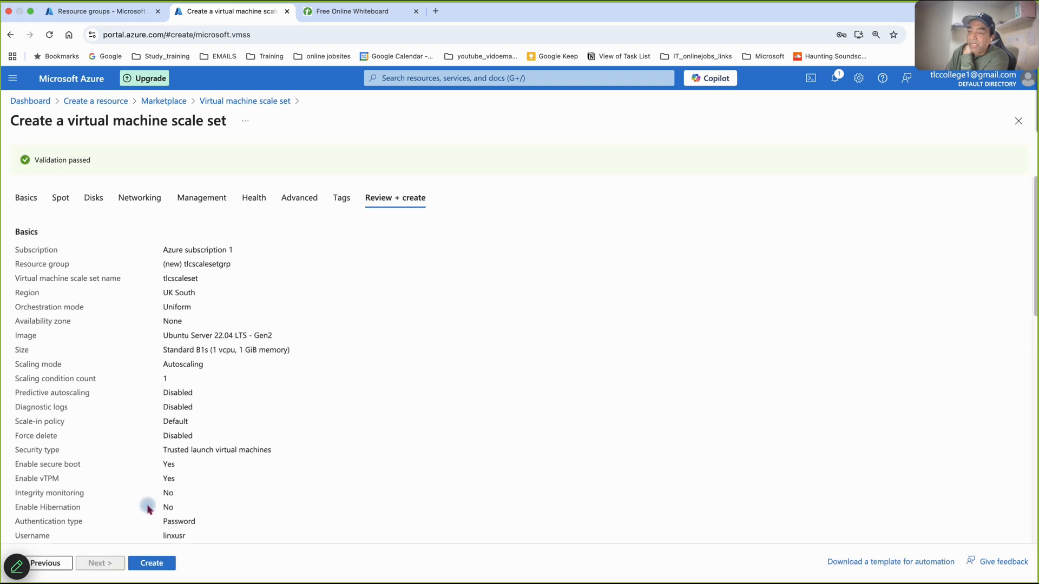
- Create the reviewed virtual machine scale set tlcscaleset
left_click(157, 566)
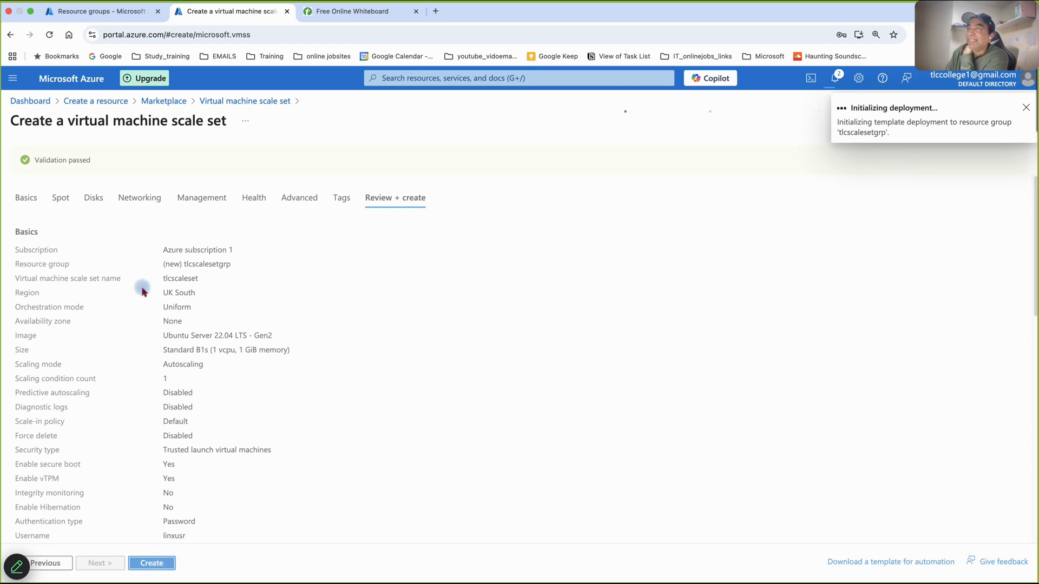
- Switch to the online whiteboard, add a new blank board and choose blue as the pen colour
left_click(330, 14)
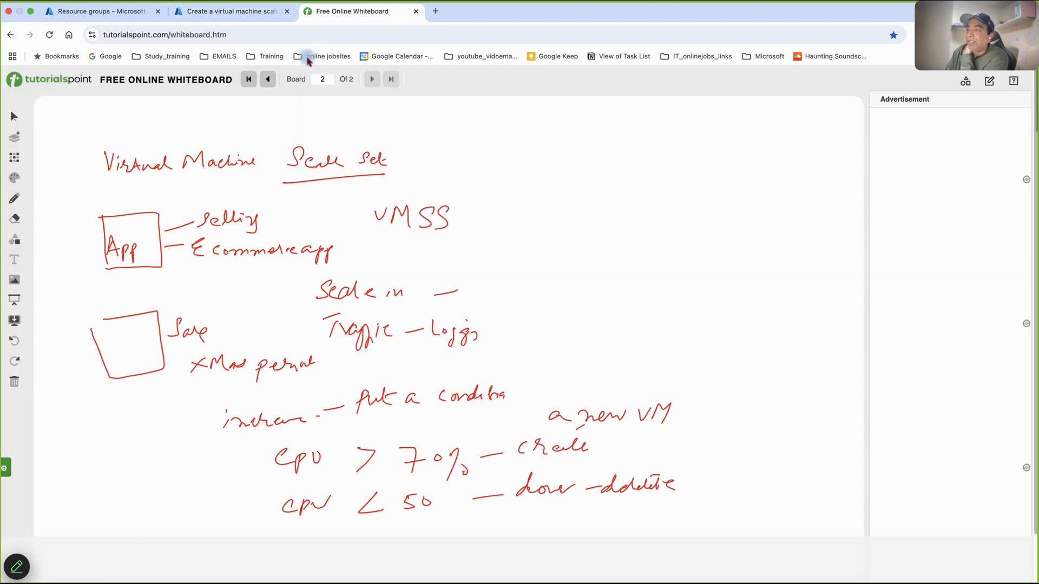
left_click(18, 140)
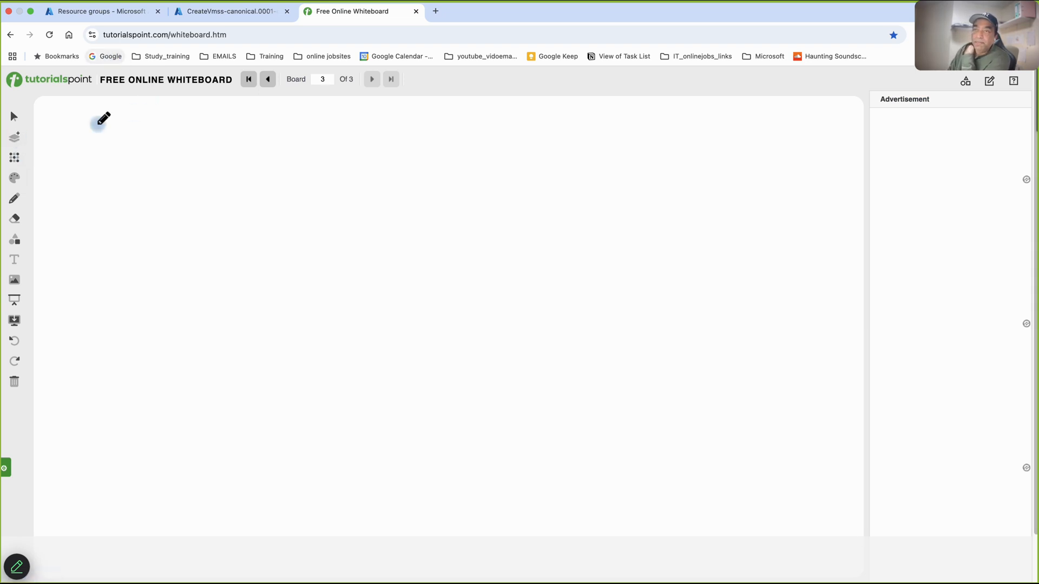
left_click(15, 179)
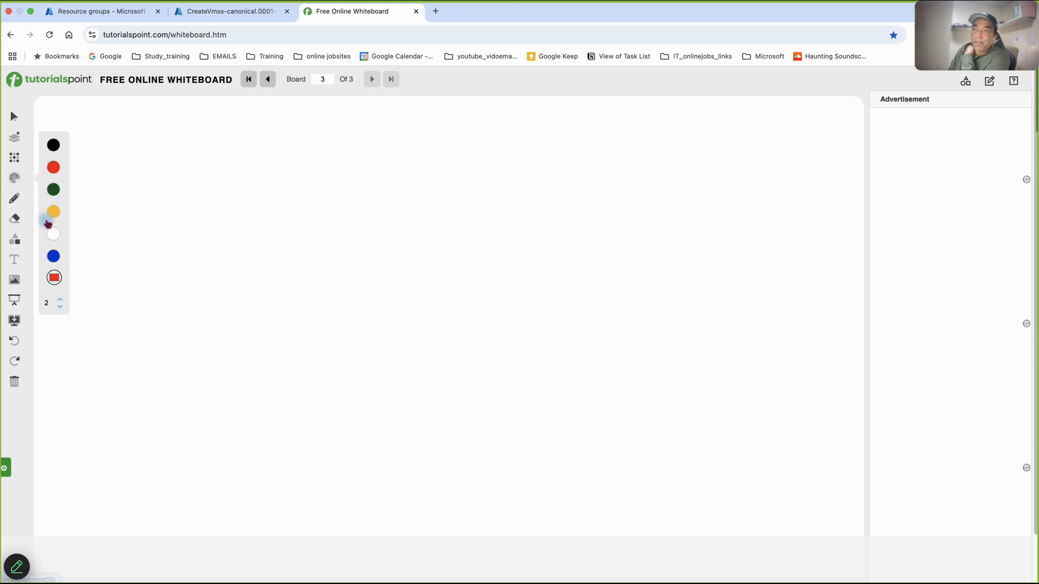
left_click(56, 261)
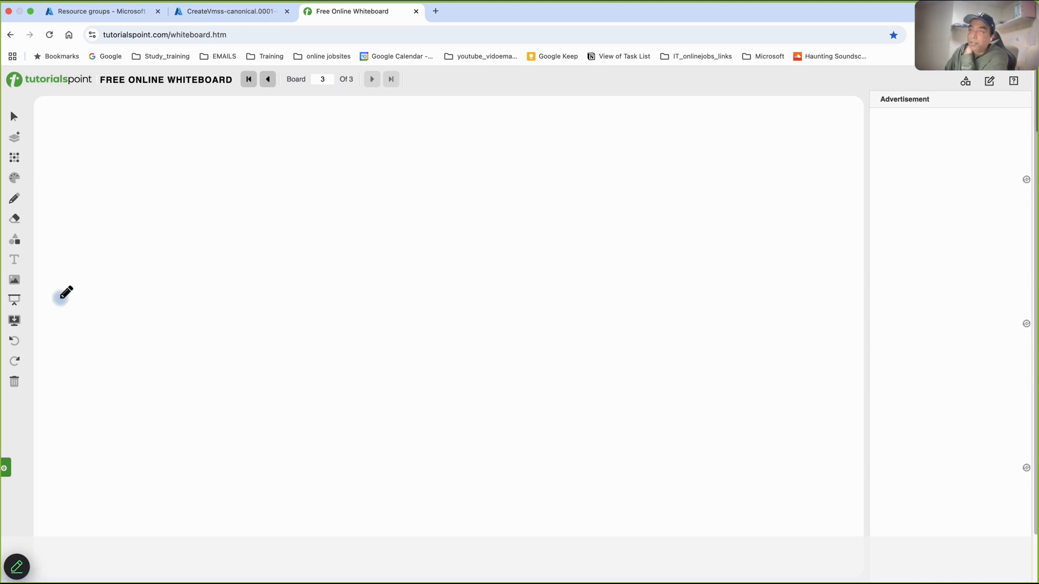
- Write "Scale set" with the conditions "CPU > 50% create another VM" and "< 20% scale down", and set the pen thickness to 3
mouse_move(150, 158)
left_mouse_down()
mouse_move(142, 174)
mouse_move(251, 172)
left_mouse_up()
mouse_move(83, 229)
left_mouse_down()
mouse_move(361, 230)
mouse_move(401, 250)
mouse_move(445, 232)
mouse_move(547, 241)
mouse_move(606, 231)
mouse_move(639, 243)
left_mouse_up()
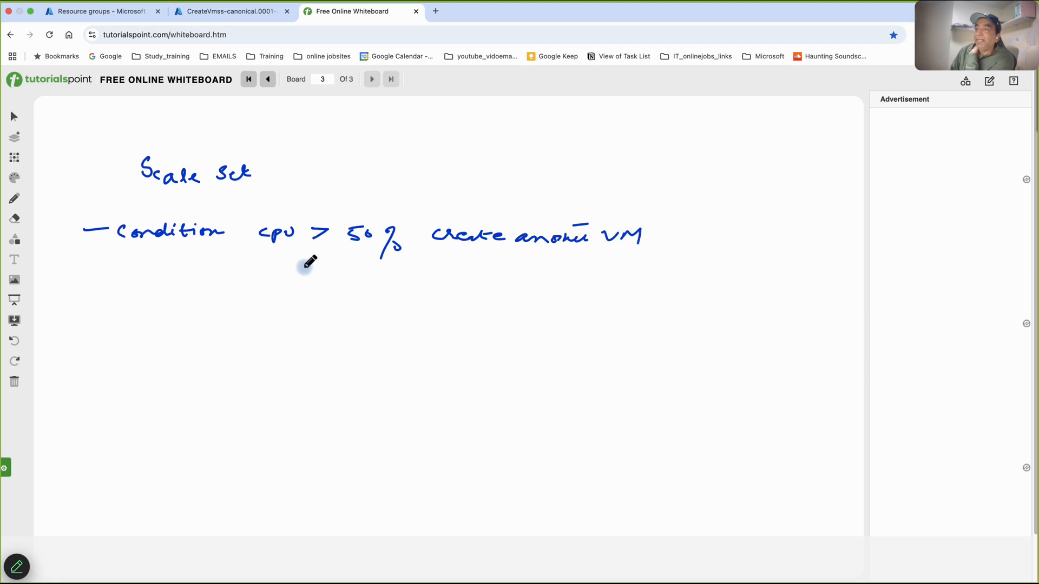
mouse_move(324, 266)
left_mouse_down()
mouse_move(303, 283)
mouse_move(388, 281)
mouse_move(385, 300)
mouse_move(406, 288)
left_mouse_up()
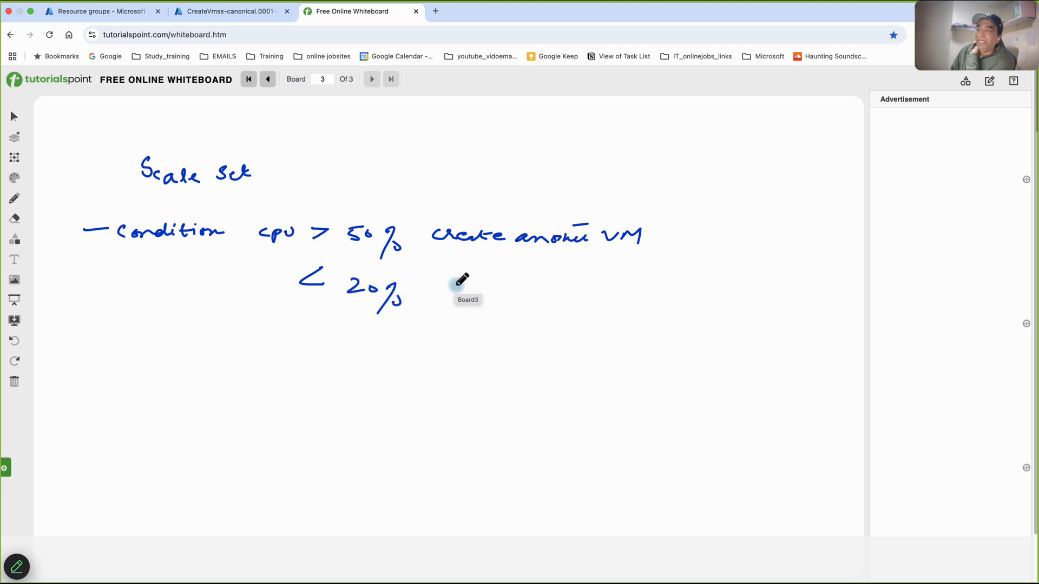
left_click_drag(452, 286, 580, 295)
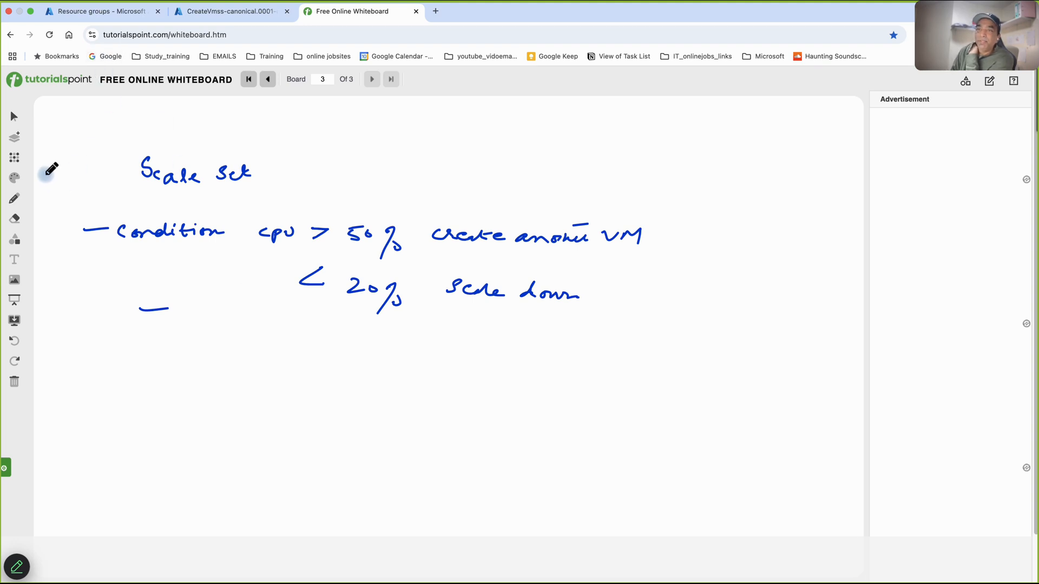
left_click(14, 178)
left_click(60, 307)
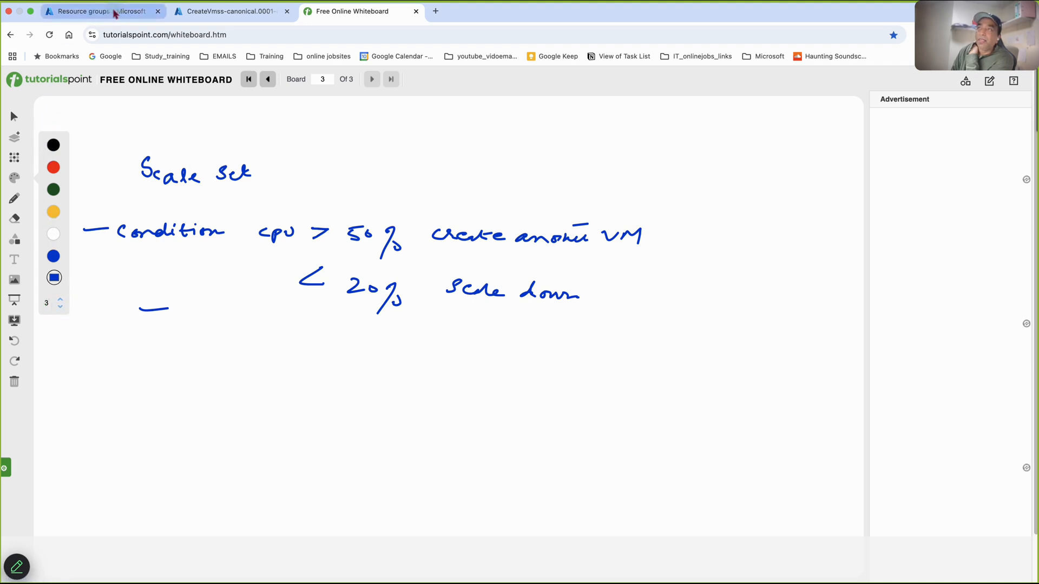
- Switch to the Azure portal, open the deployed tlcscaleset and review its autoscale rules, instance limits and availability settings
left_click(182, 13)
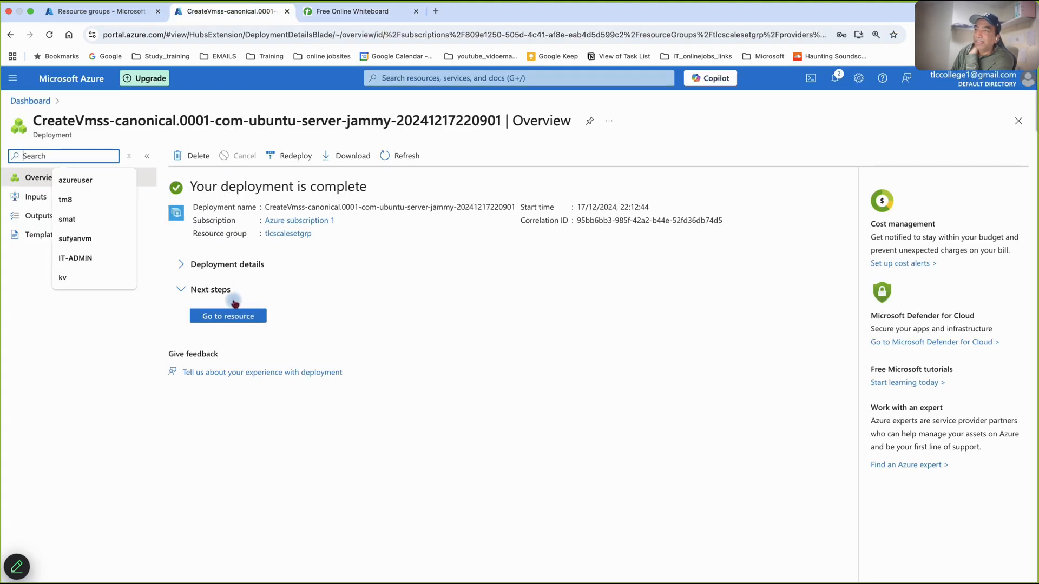
left_click(230, 317)
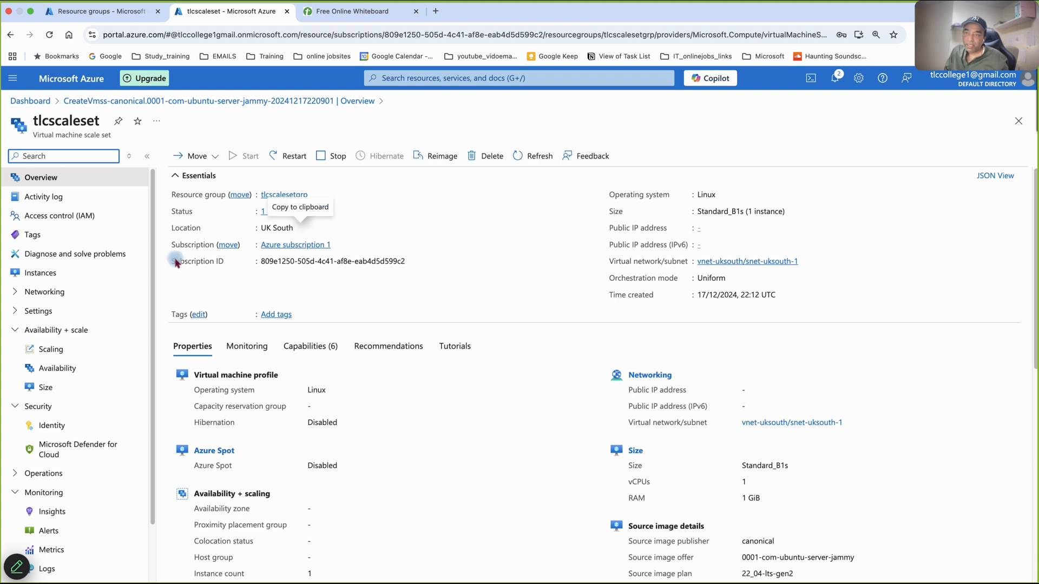
left_click(44, 351)
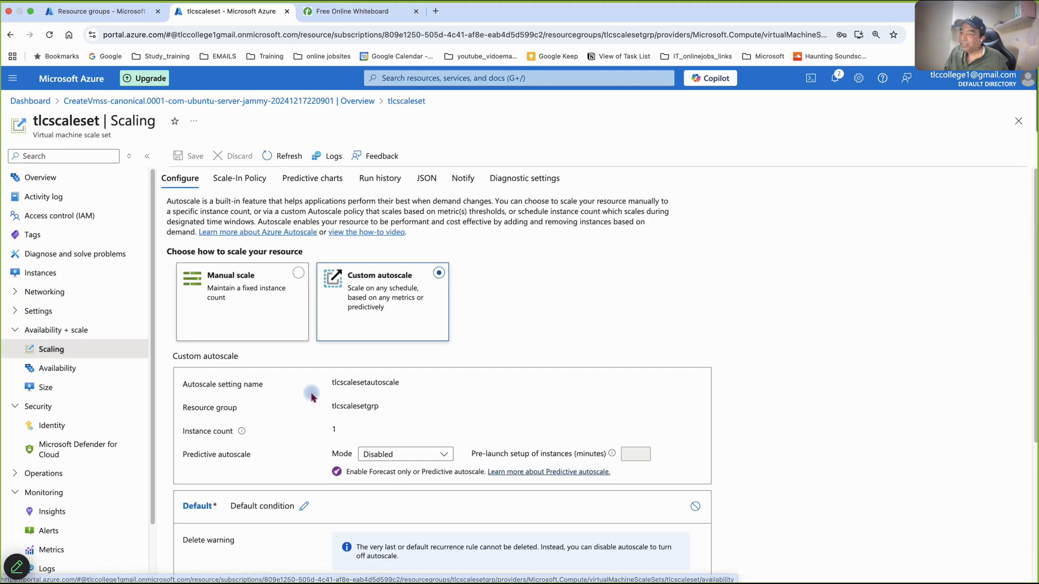
scroll(319, 405, "down", 3)
scroll(319, 405, "down", 1)
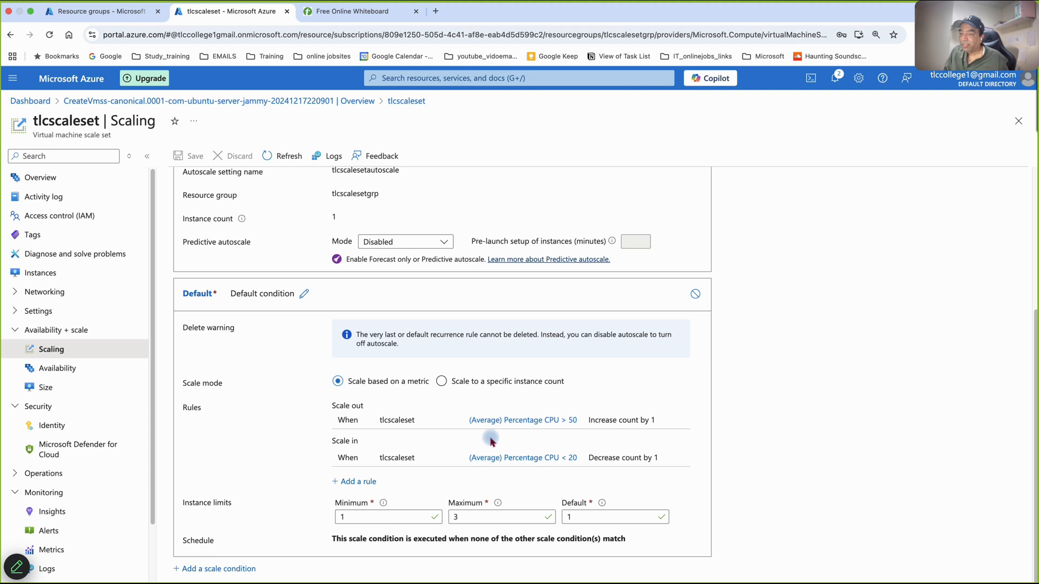
scroll(280, 367, "up", 1)
scroll(276, 366, "down", 1)
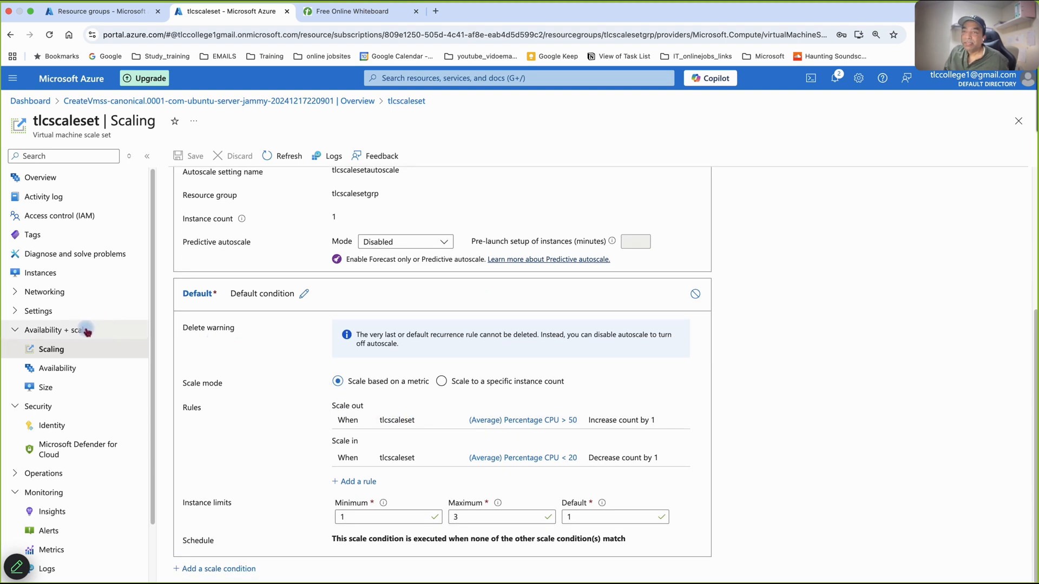
left_click(63, 372)
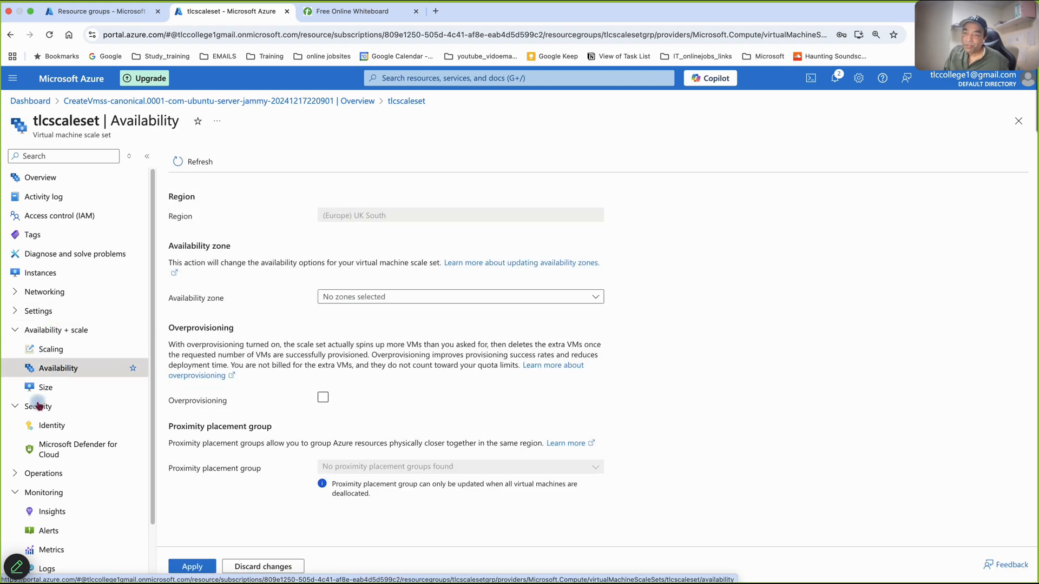
- Chart the Percentage CPU metric for the scale set in its monitoring metrics
left_click(52, 550)
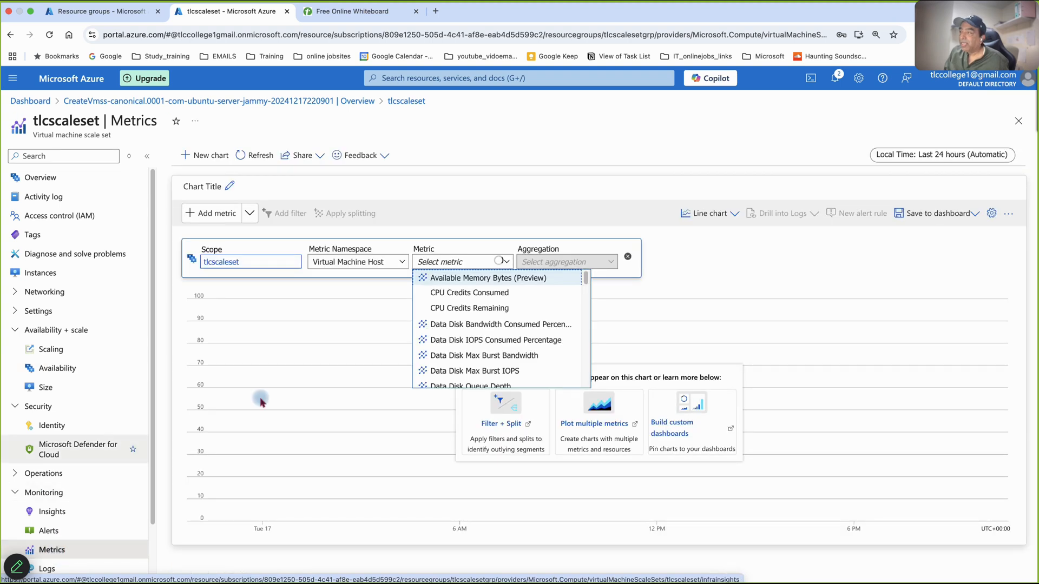
left_click(448, 205)
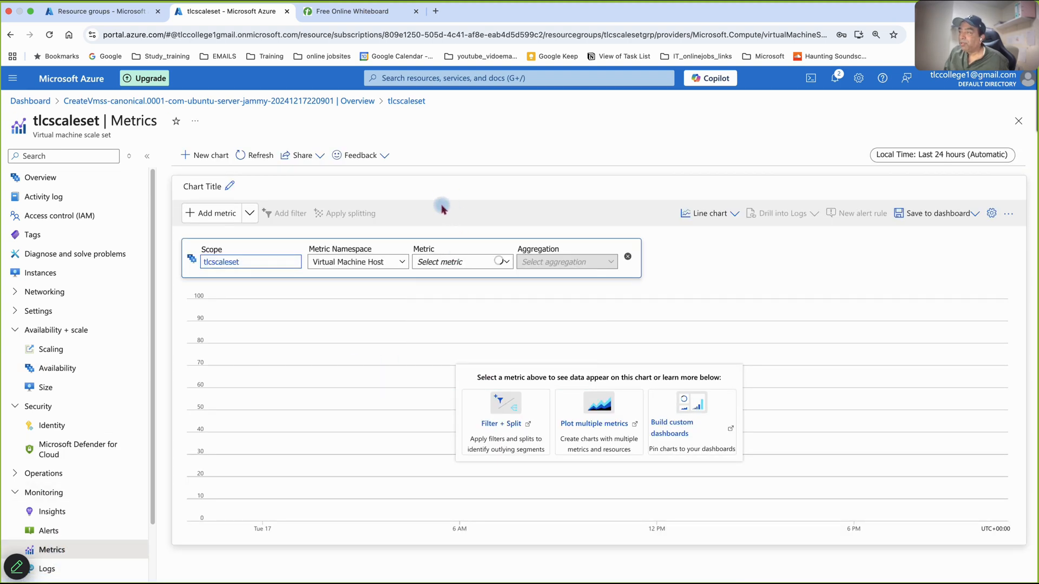
left_click(438, 262)
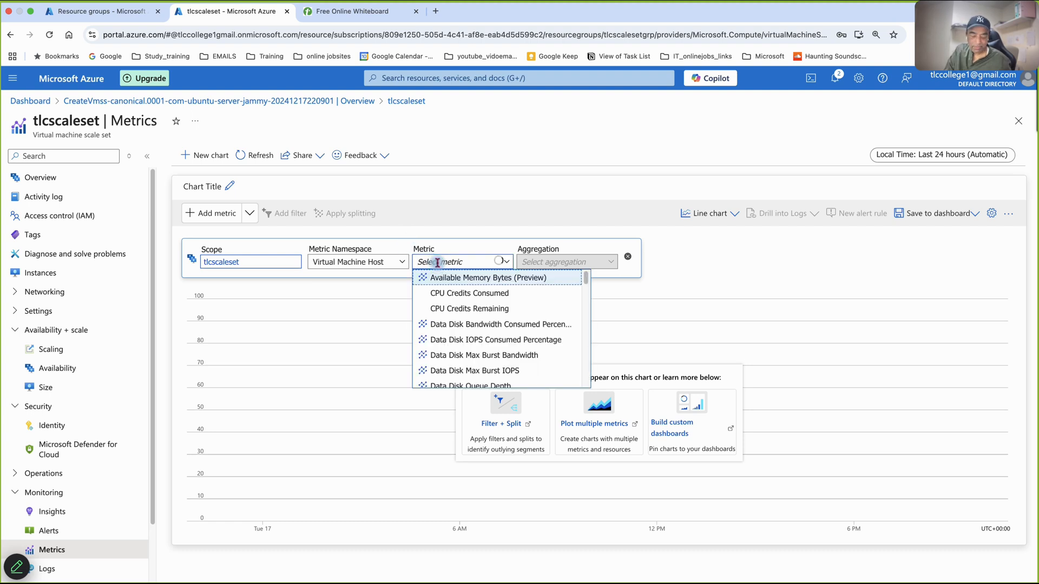
type("cpu")
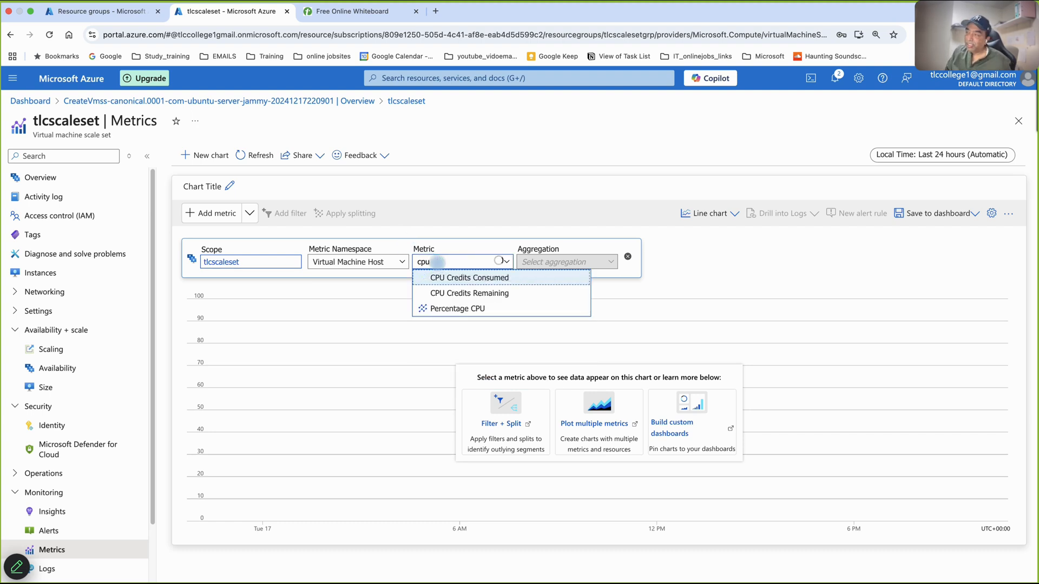
left_click(453, 308)
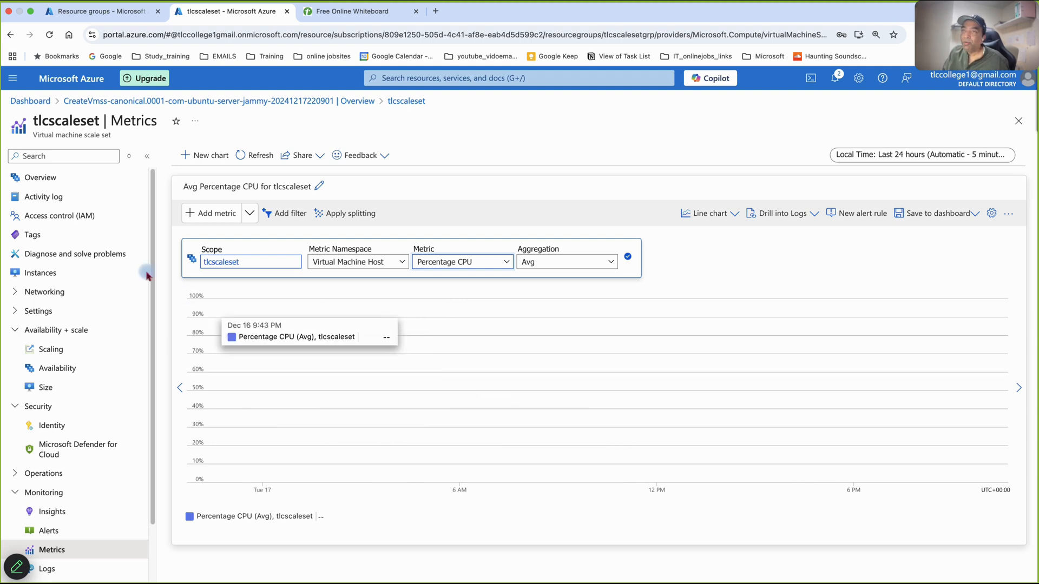
- Open the scale set instance tlcscaleset_0 and copy its public IP address
left_click(38, 273)
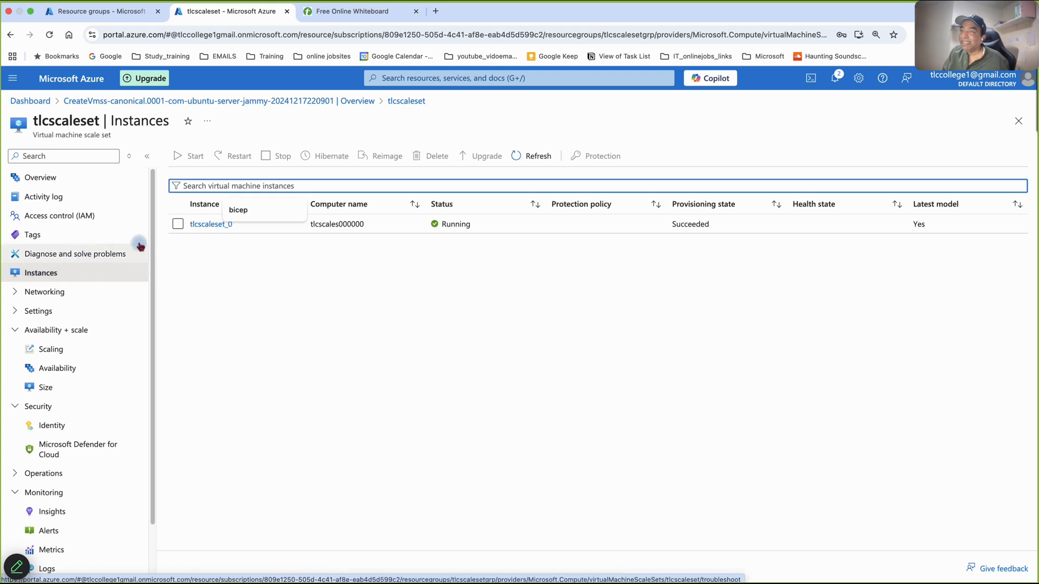
left_click(204, 225)
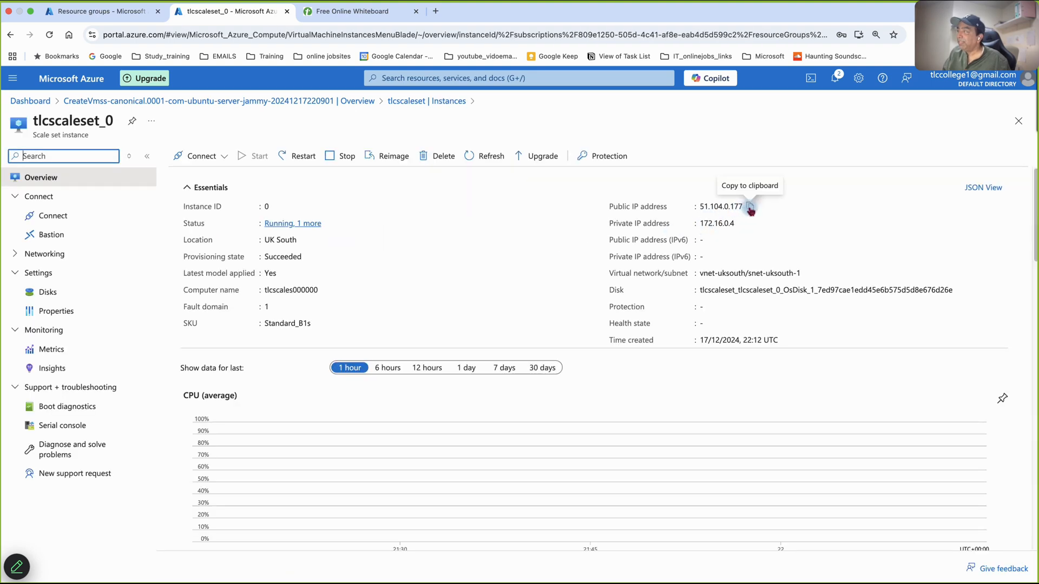
left_click(751, 209)
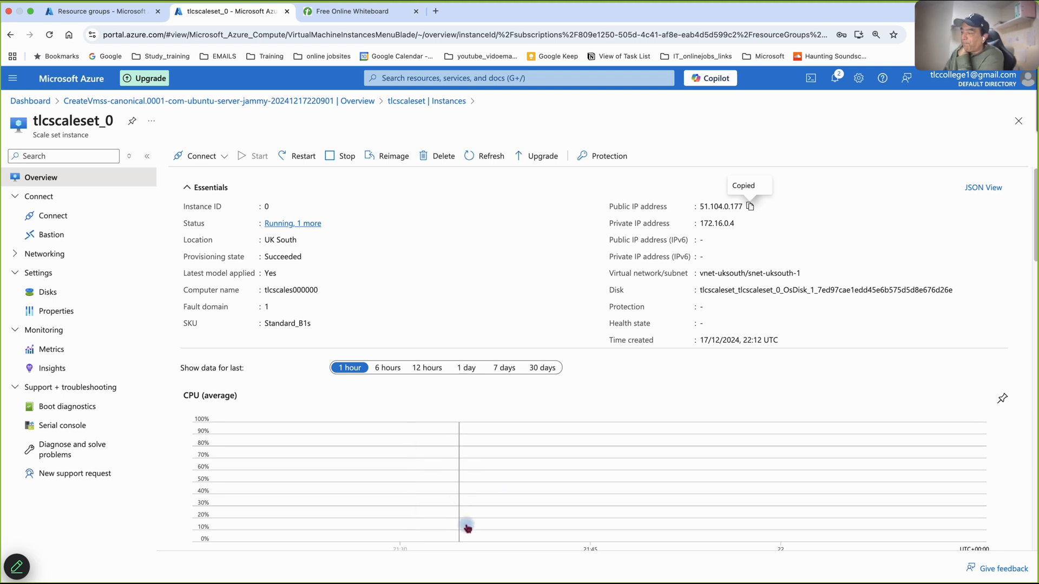
- Switch to Terminal, reposition its window and clear the old session output
mouse_move(617, 571)
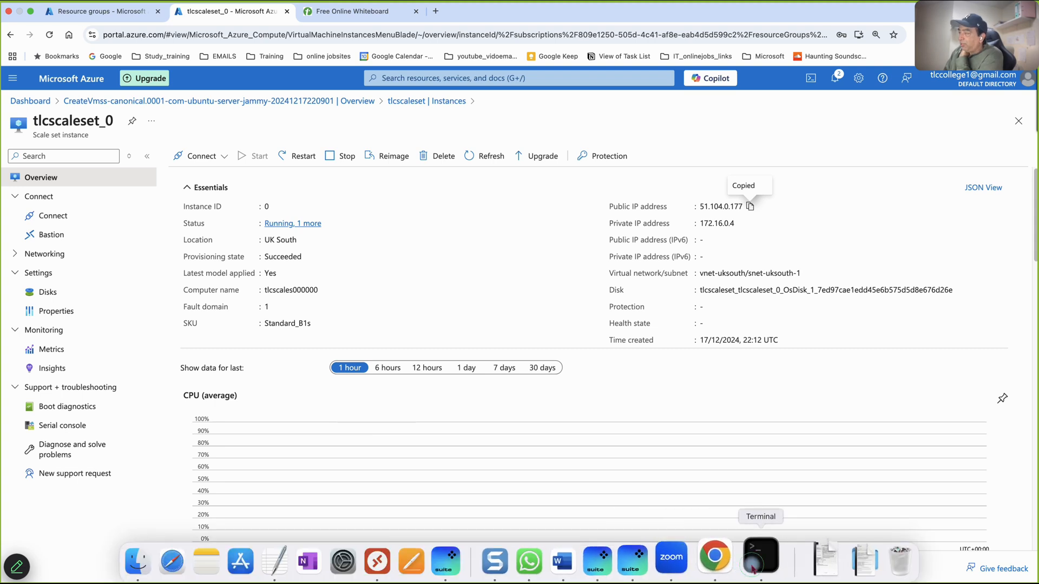
left_click(760, 558)
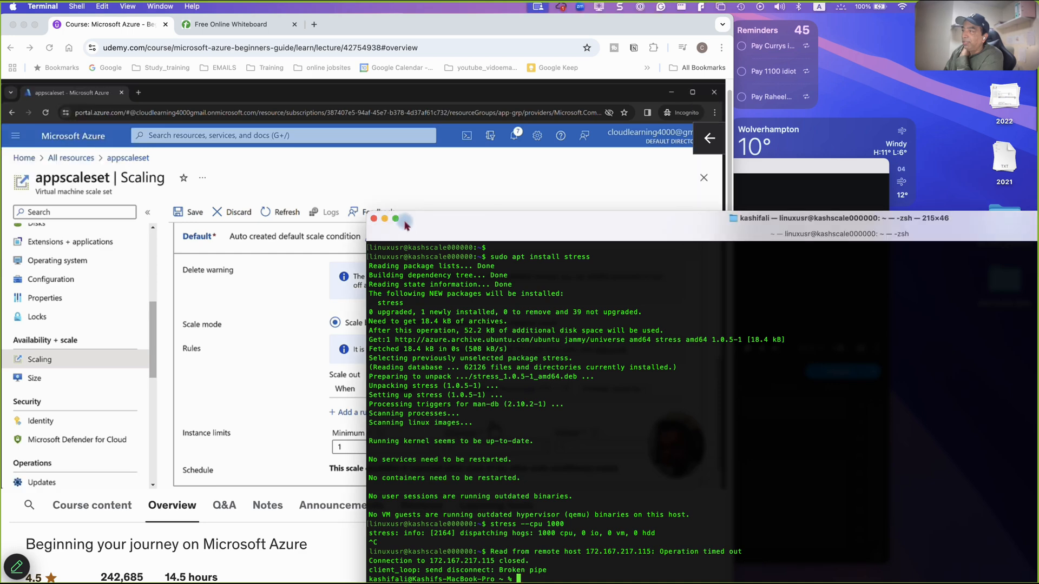
left_click_drag(417, 227, 292, 96)
key("super+equal")
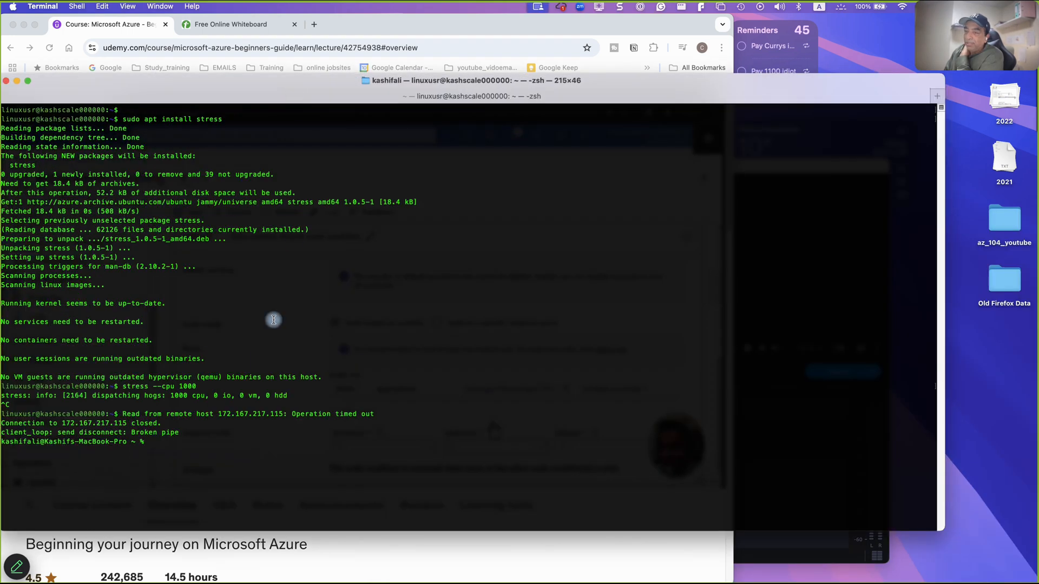
type("clear")
key("Return")
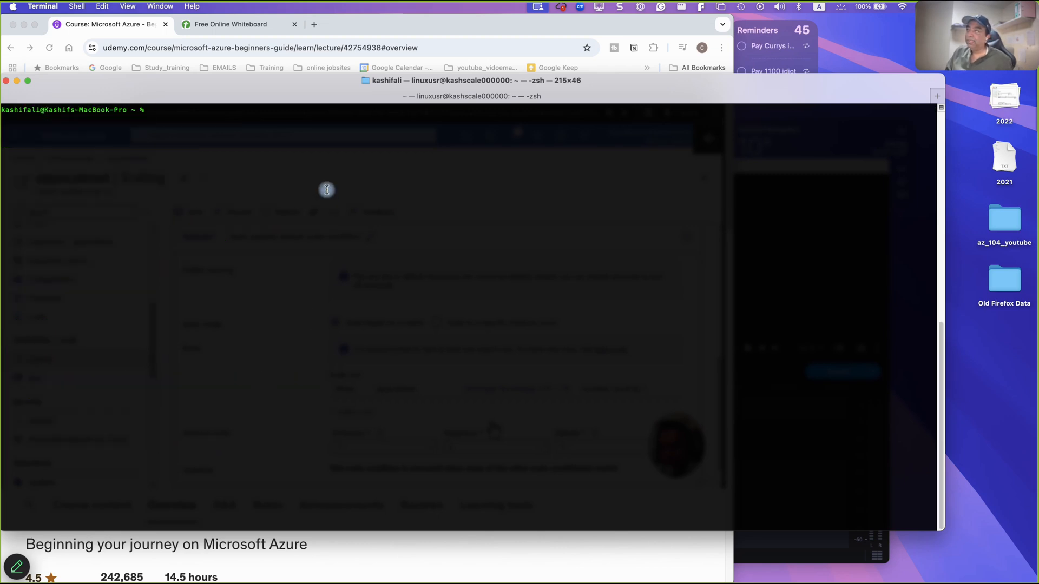
- Minimize the Udemy course browser window behind the terminal
left_click(344, 47)
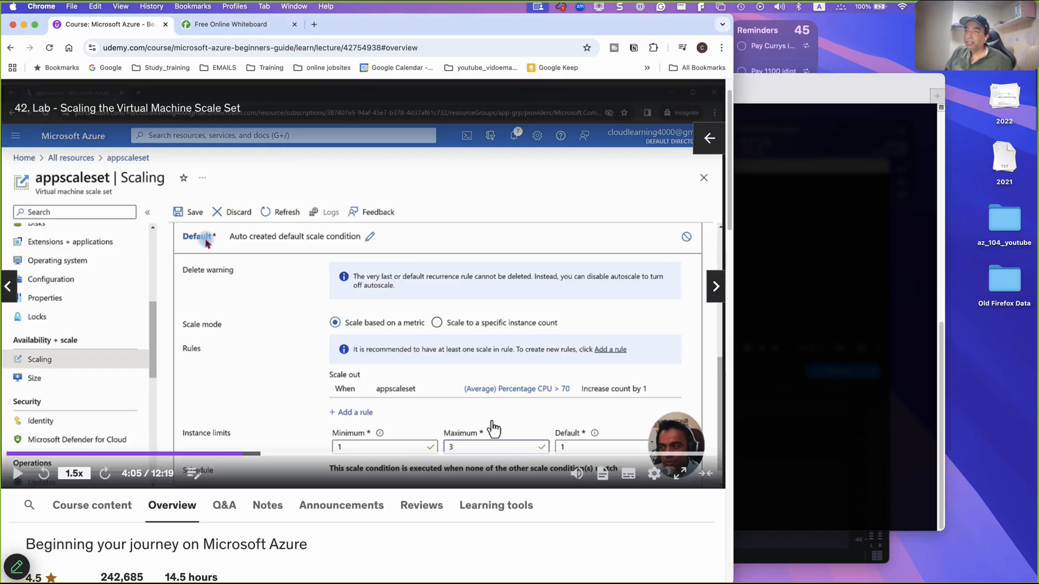
left_click(749, 90)
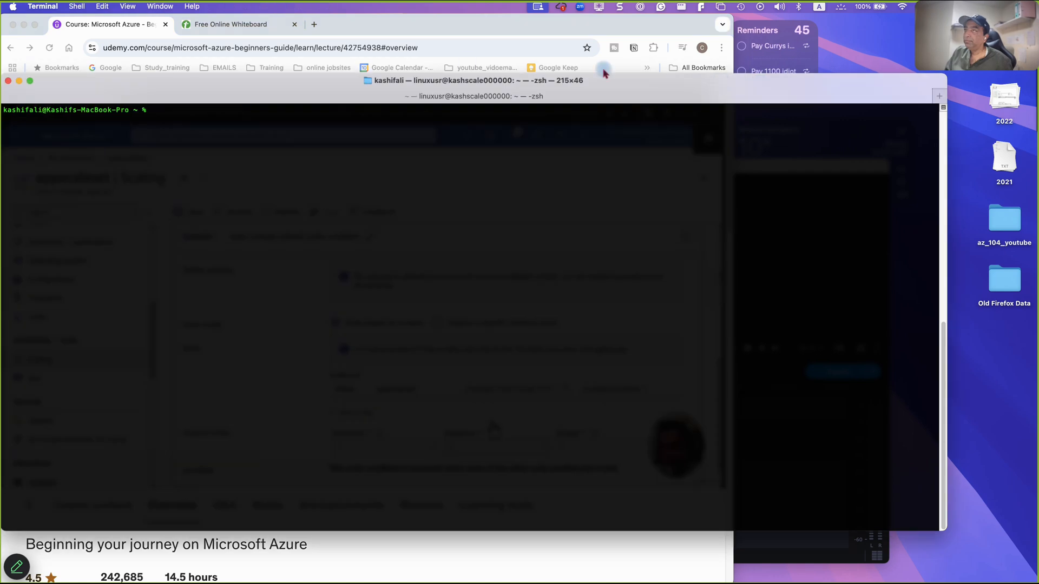
left_click(24, 25)
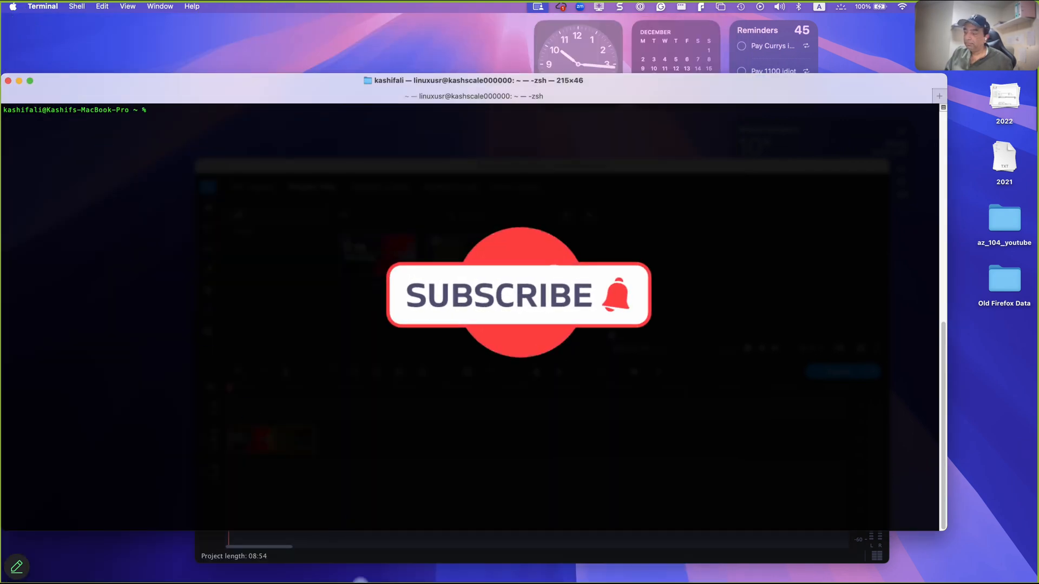
- Switch back to the Azure portal window in Chrome and copy the tlcscaleset_0 instance's public IP address again
mouse_move(483, 580)
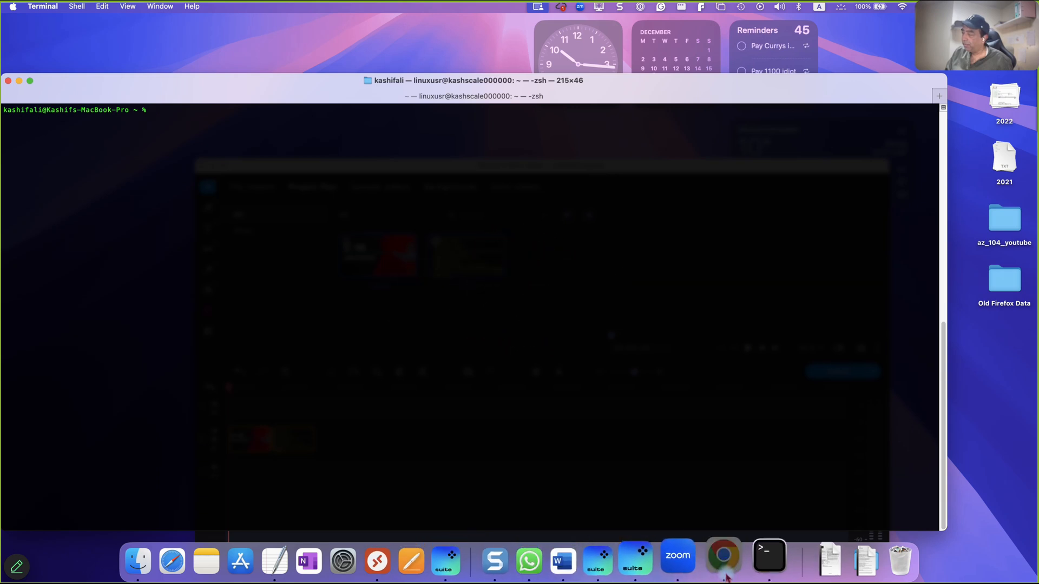
right_click(728, 570)
left_click(747, 418)
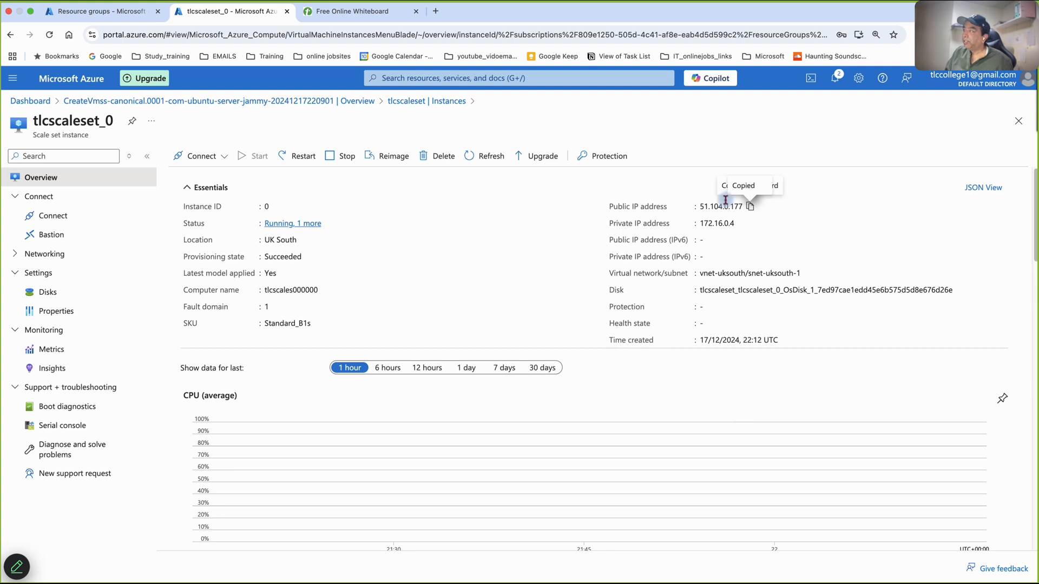
left_click(750, 207)
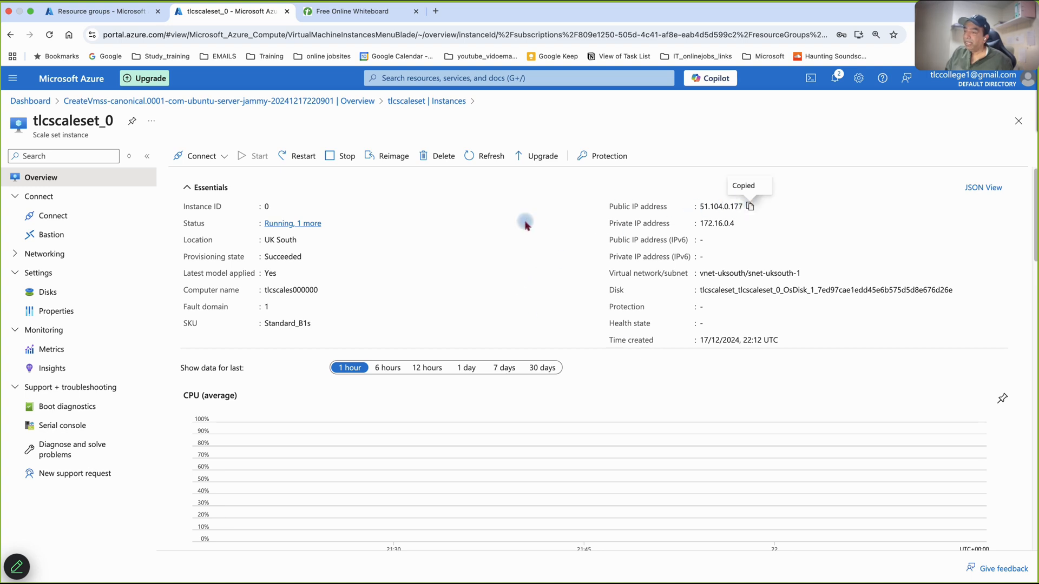
left_click(756, 568)
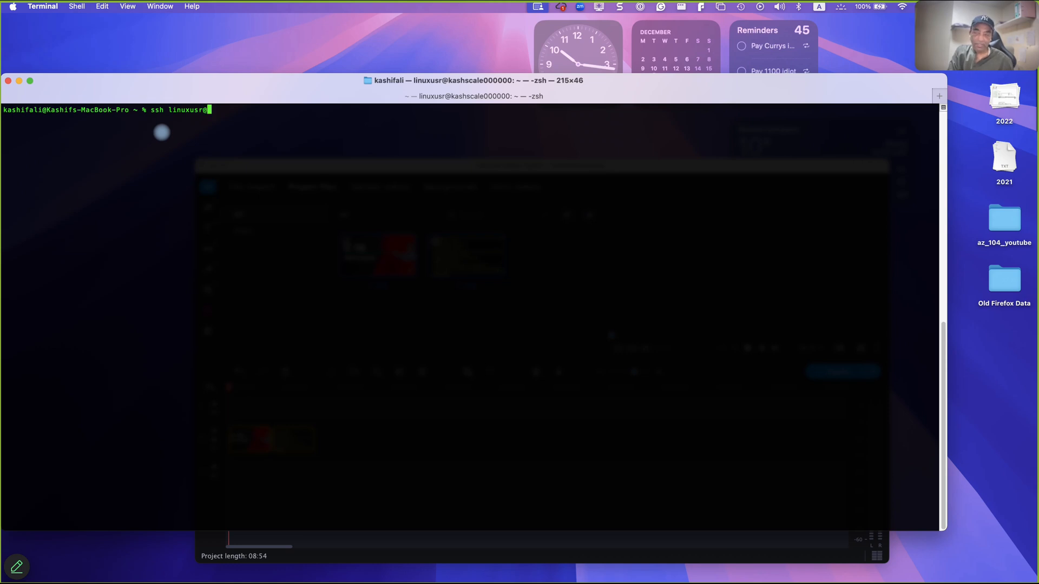
key("super+v")
key("Return")
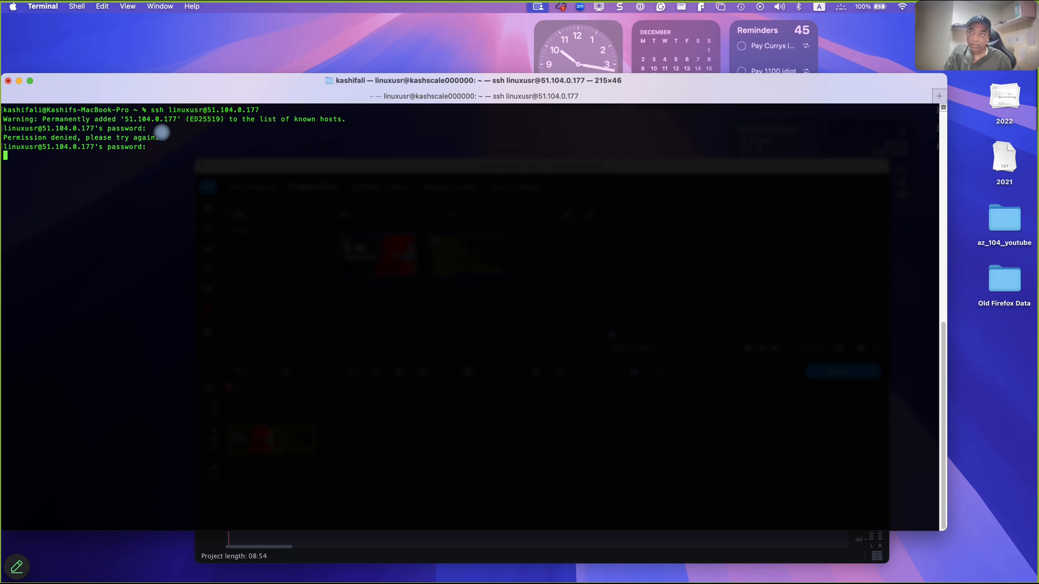
key("Return")
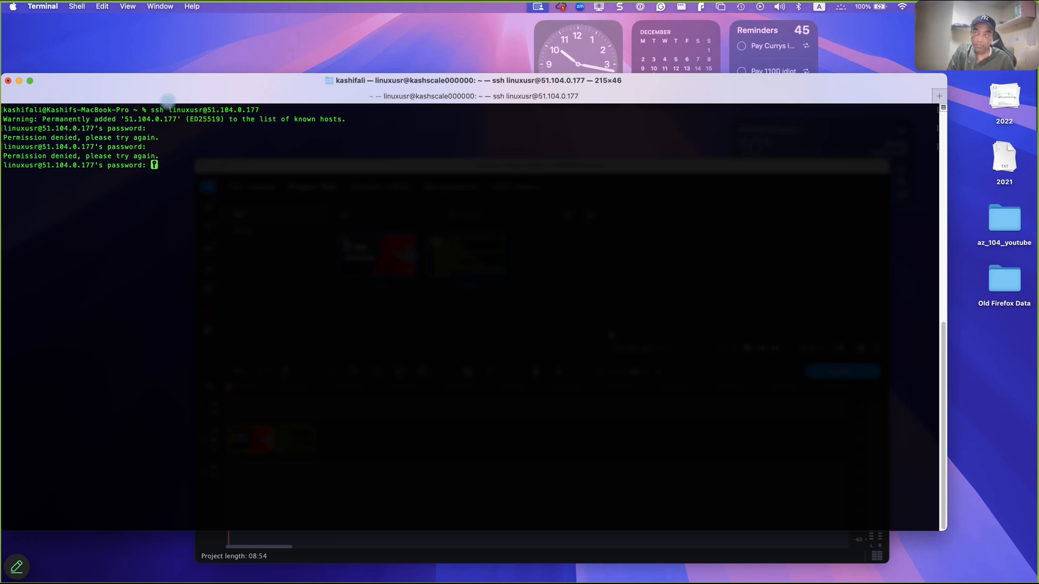
key("Return")
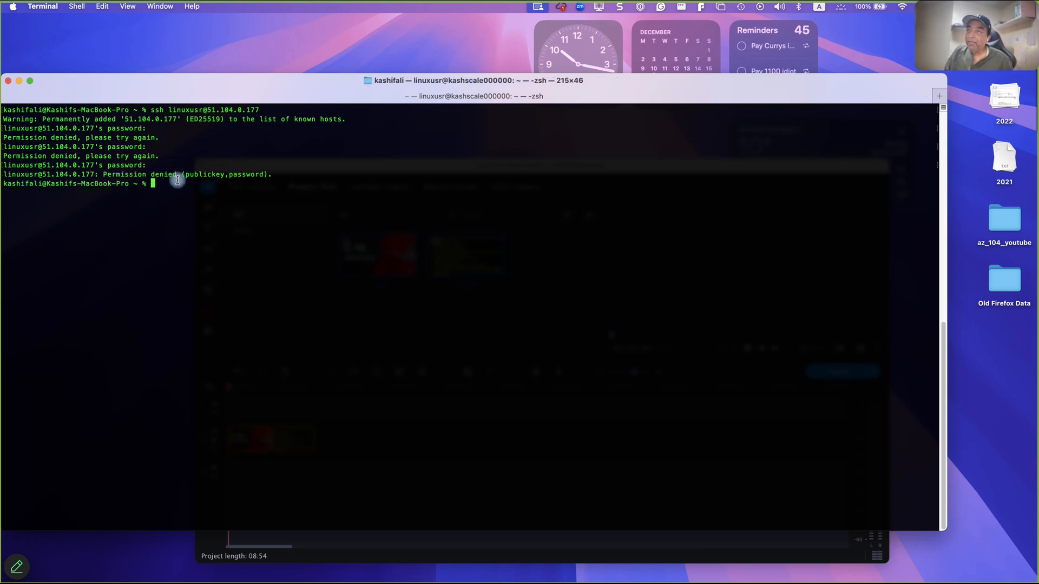
left_click(601, 7)
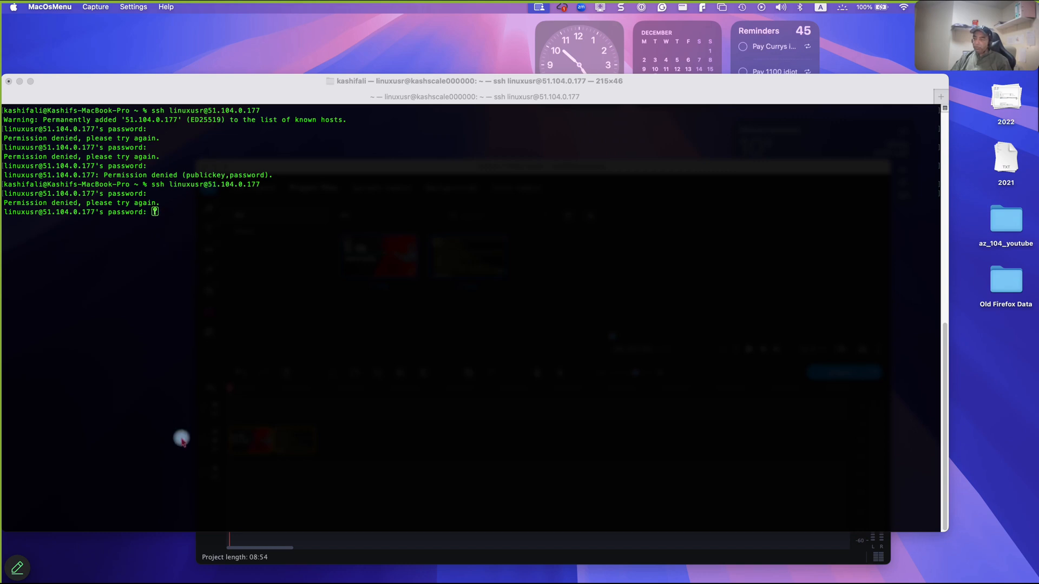
- Switch to Chrome, discard the unsaved password reset form, and open the tlcscaleset scale set from the tlcscalesetgrp resource group
mouse_move(415, 581)
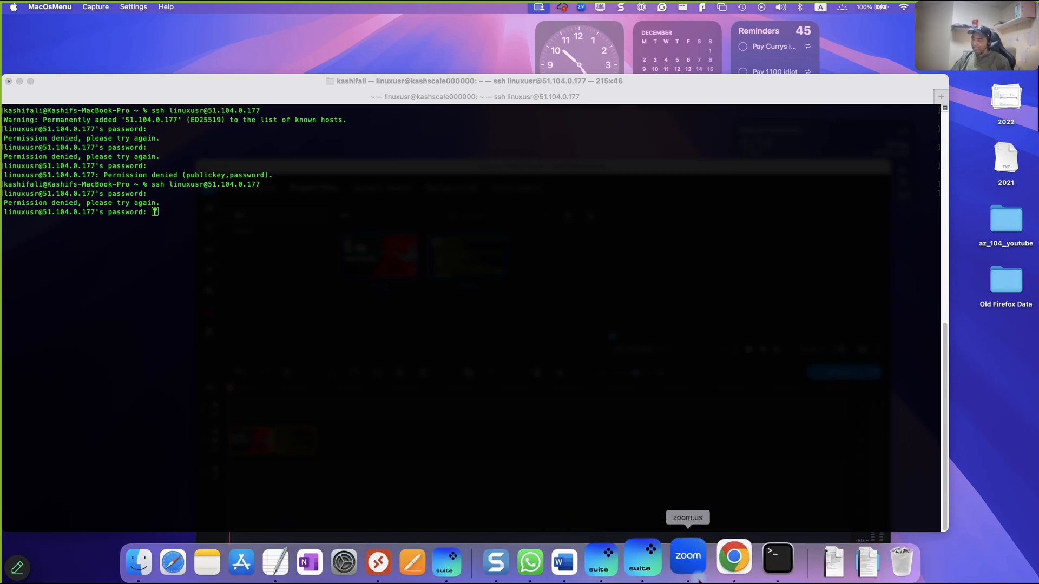
left_click(726, 578)
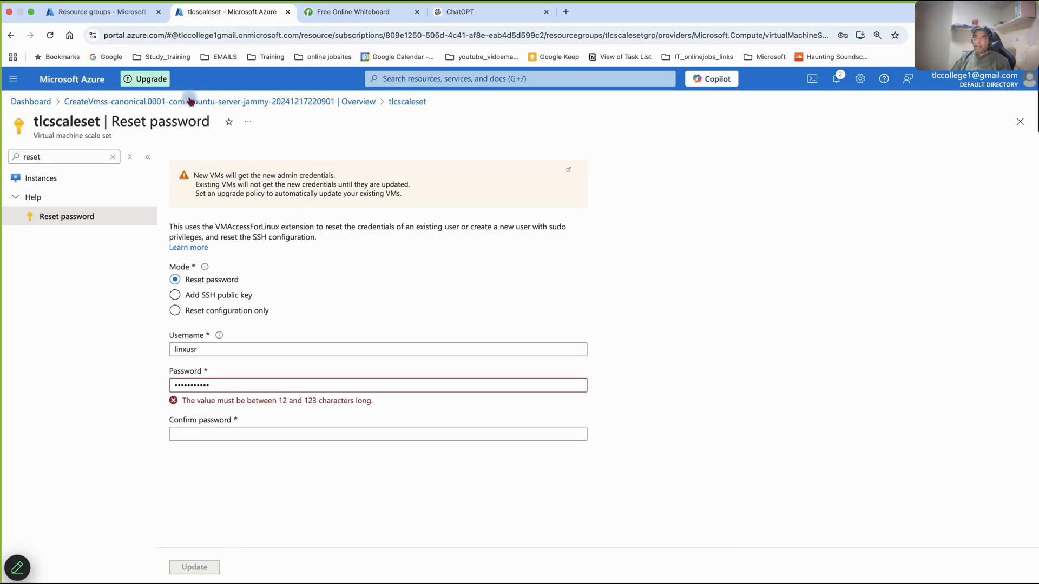
left_click(14, 82)
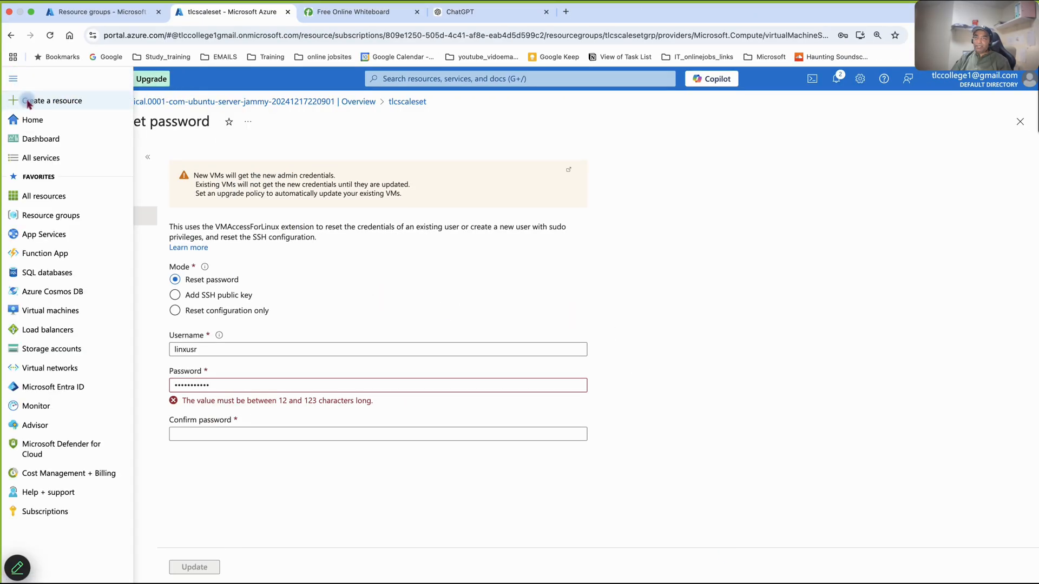
left_click(44, 223)
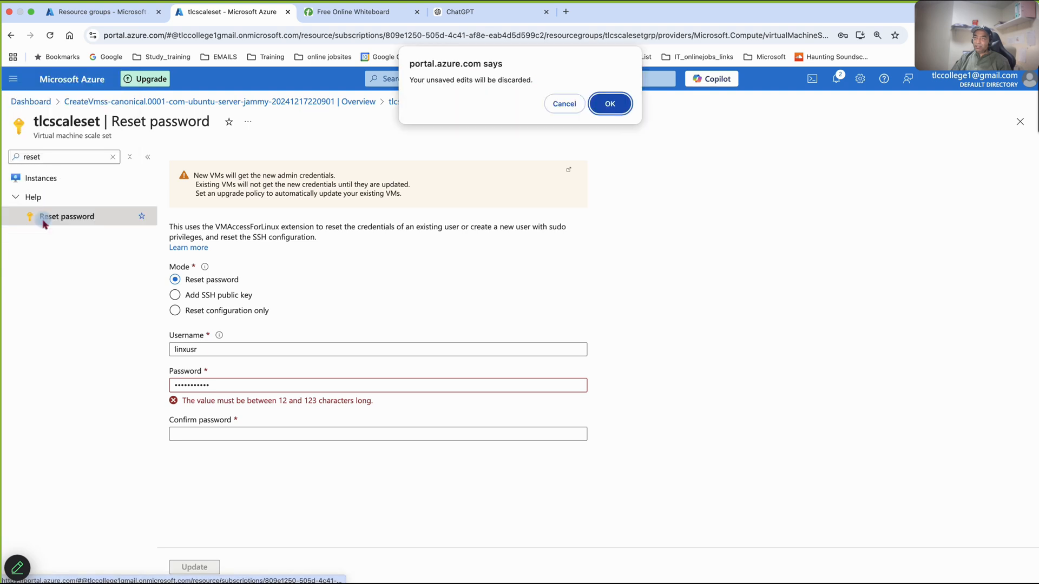
left_click(610, 104)
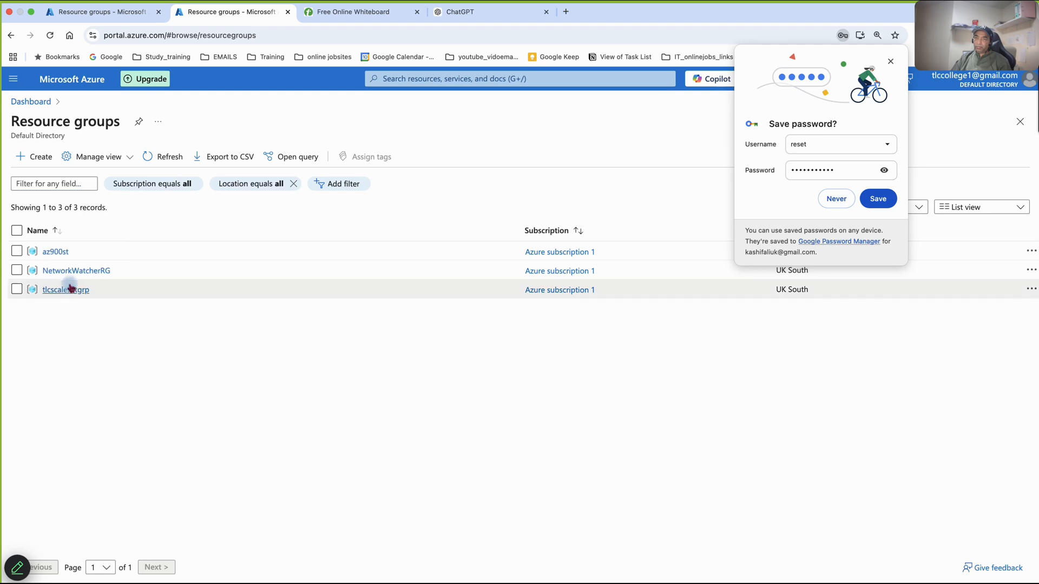
left_click(57, 291)
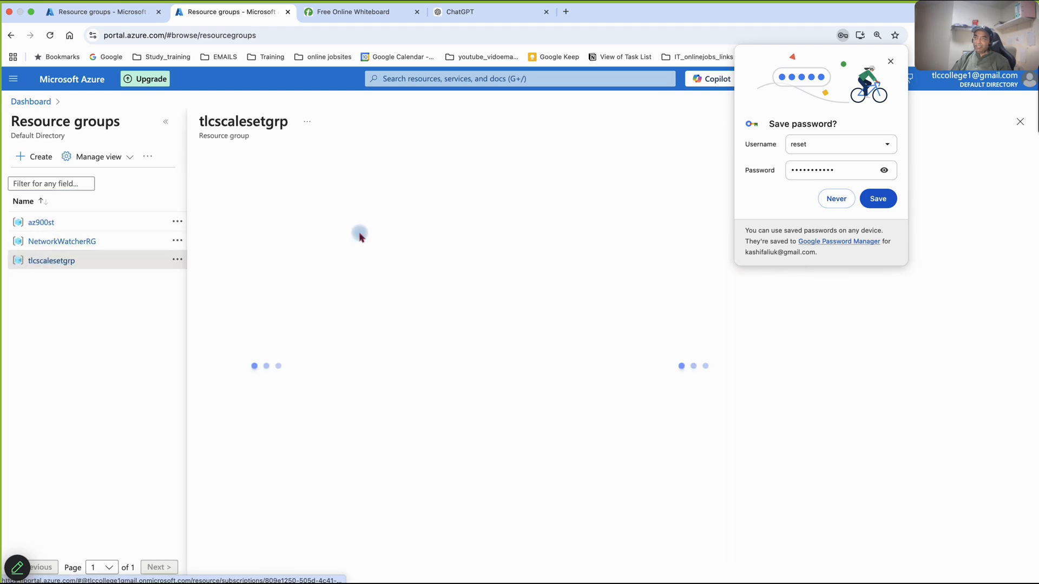
left_click(892, 63)
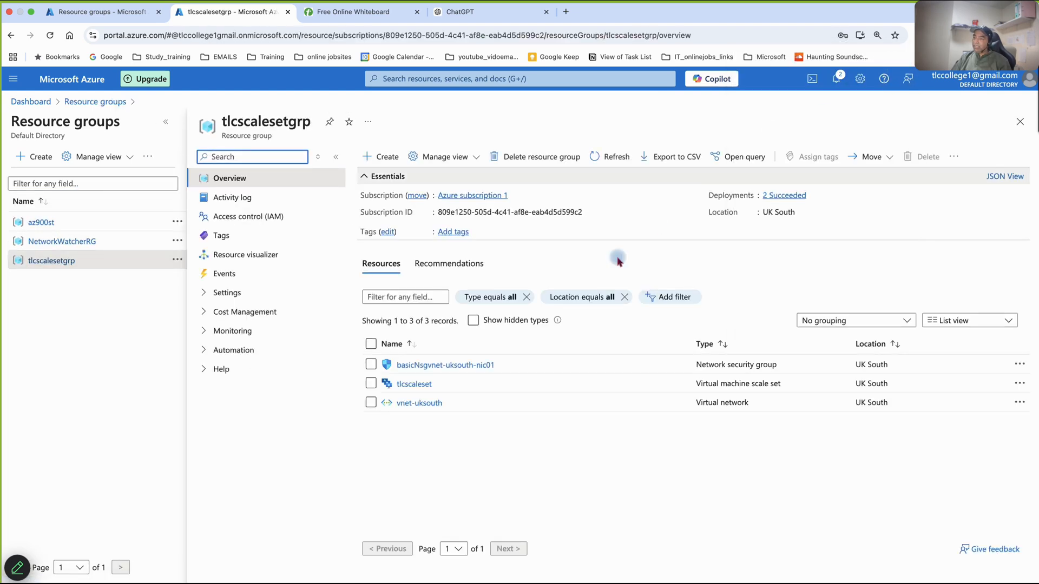
left_click(403, 385)
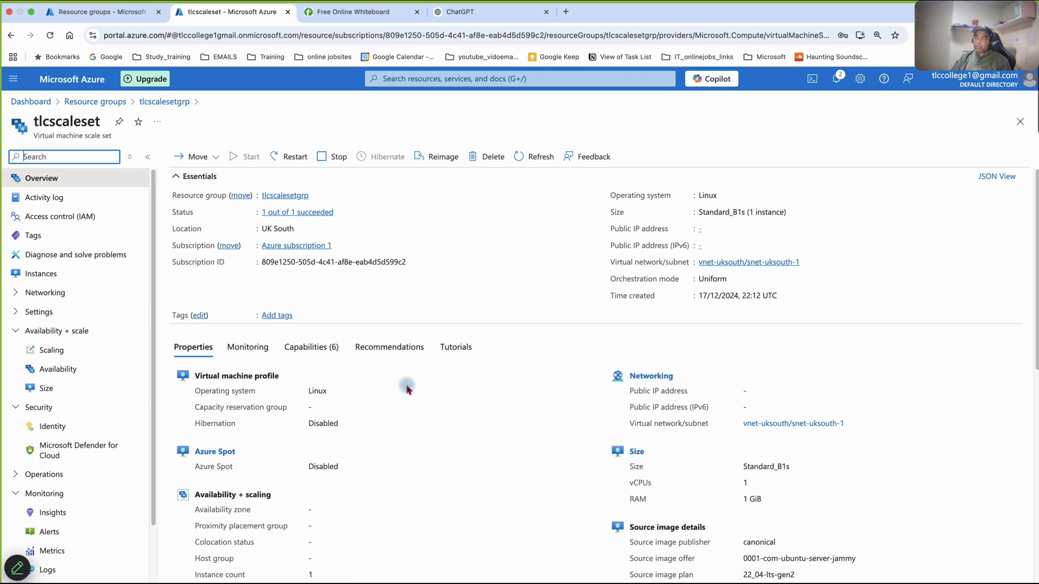
- Find the scale set's password reset page by searching its settings for "reset" and open it
left_click(102, 161)
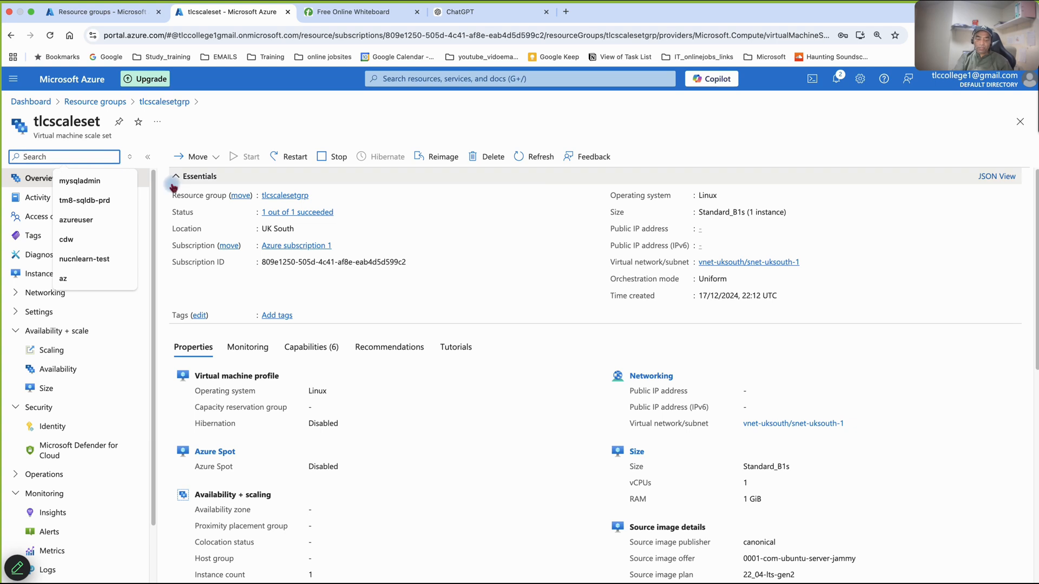
type("reset")
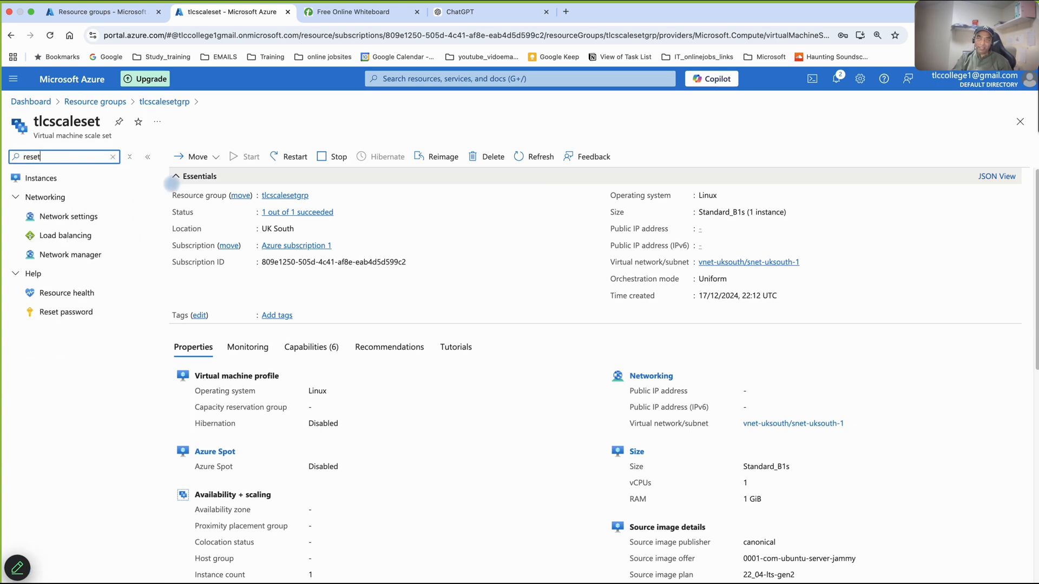
left_click(76, 219)
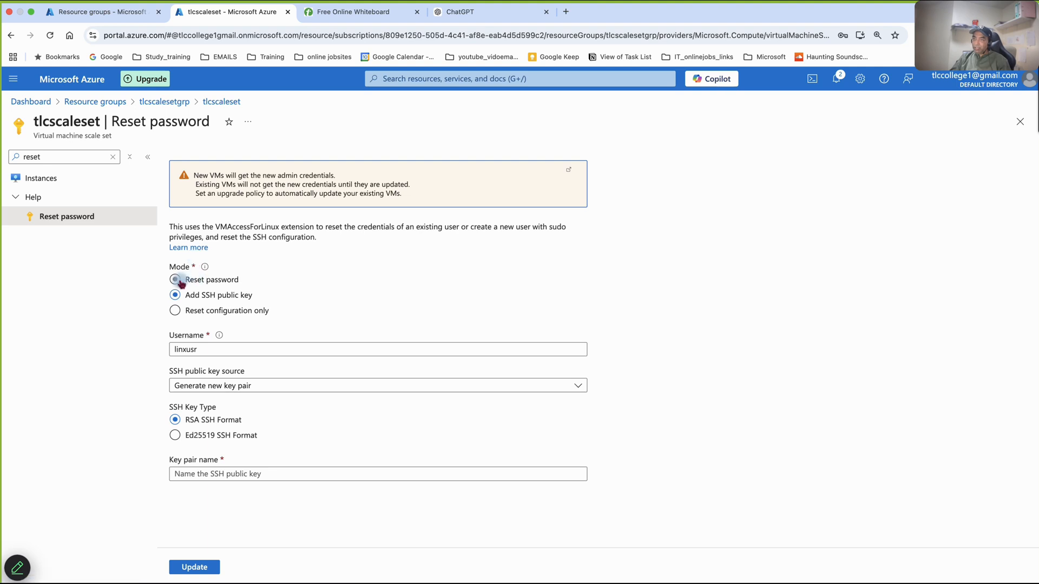
- Choose the Reset password mode for user linxusr, enter and confirm the new account password, and apply the update
left_click(187, 280)
left_click(192, 384)
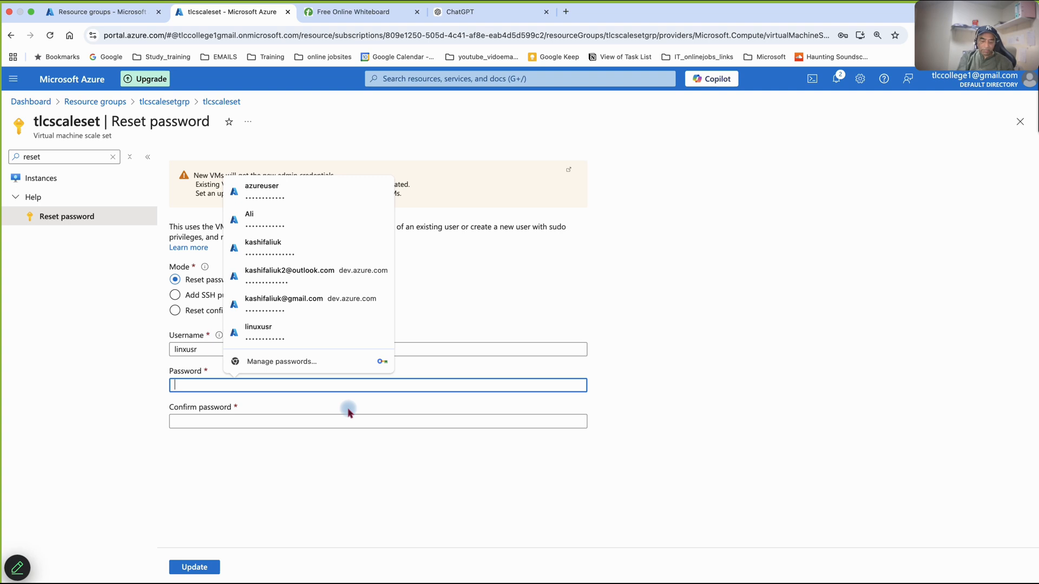
type("Pas")
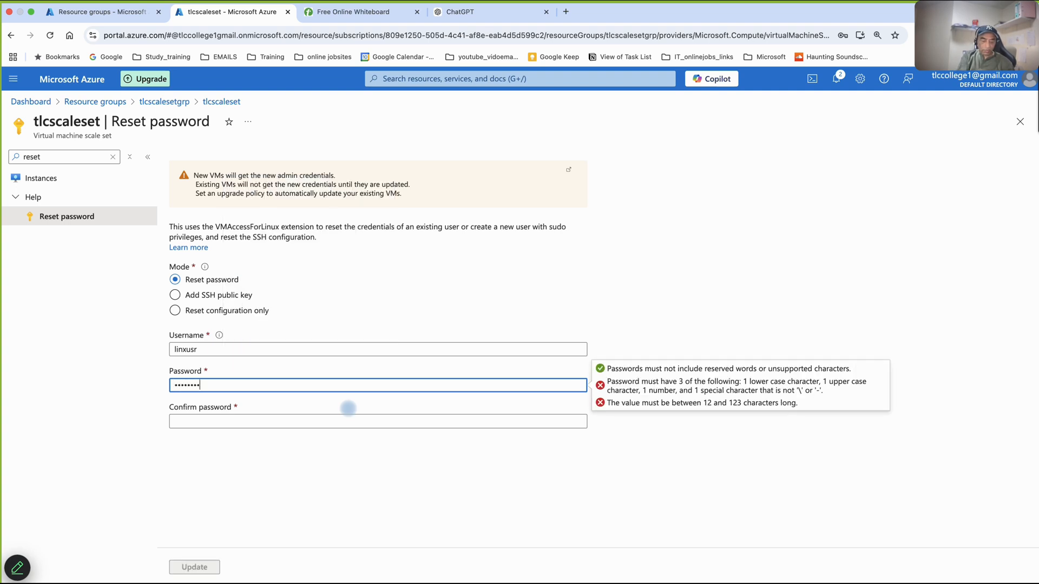
left_click(347, 410)
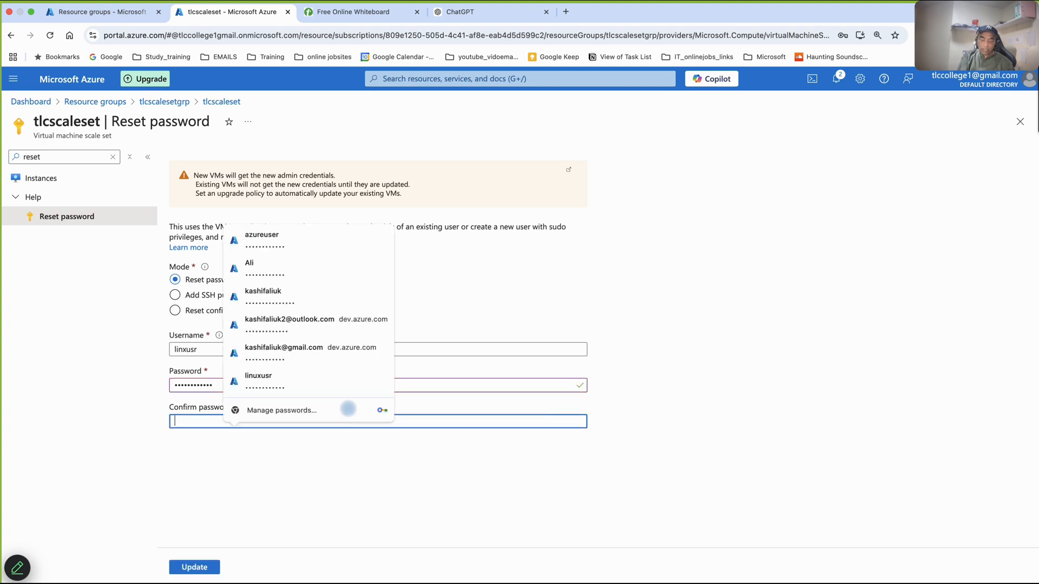
type("P")
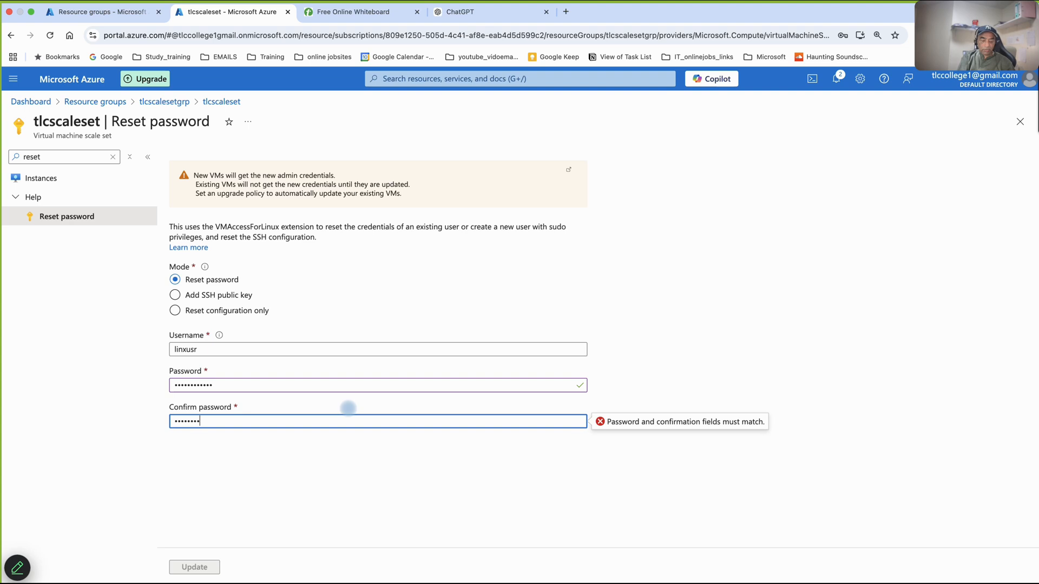
type("•••••••••••")
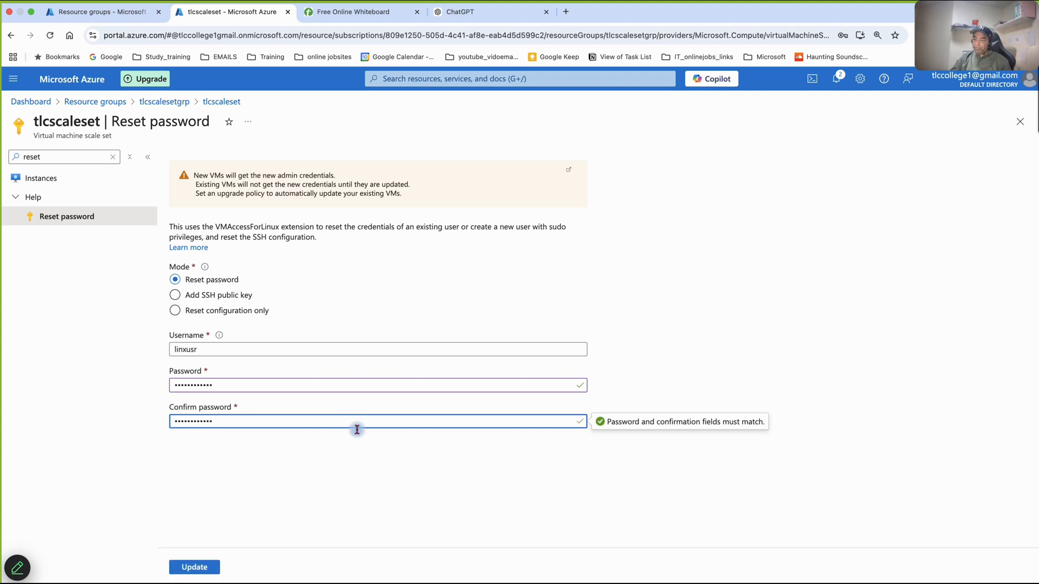
left_click(205, 573)
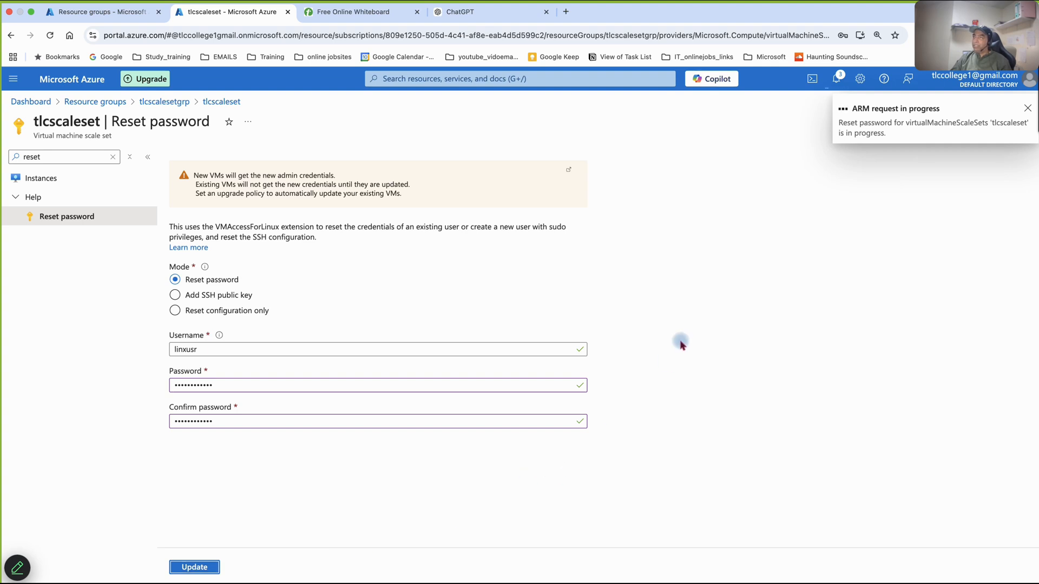
- Close the ChatGPT tab and open the Azure notifications to check the password reset request
left_click(547, 12)
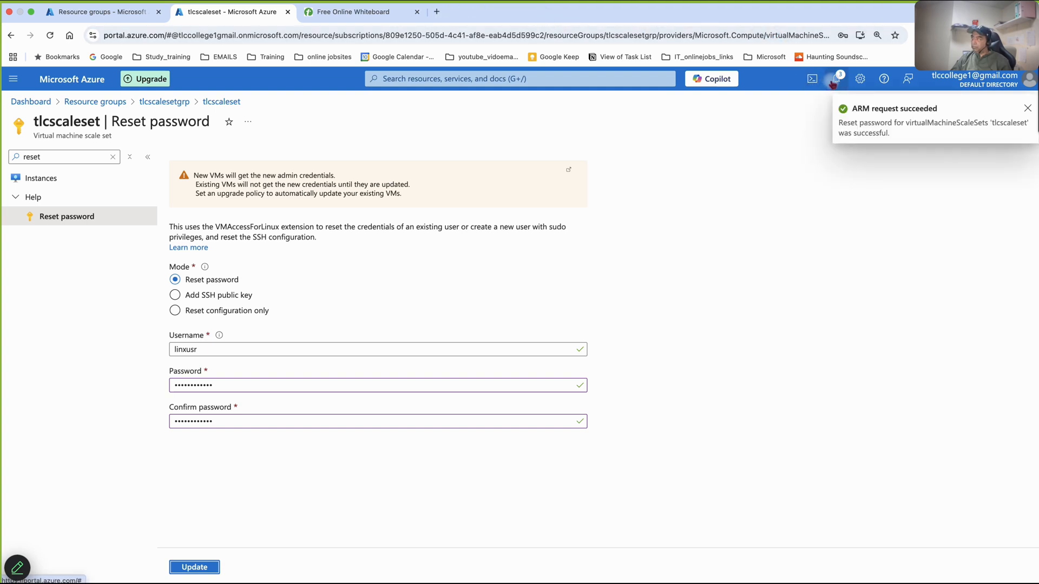
left_click(833, 81)
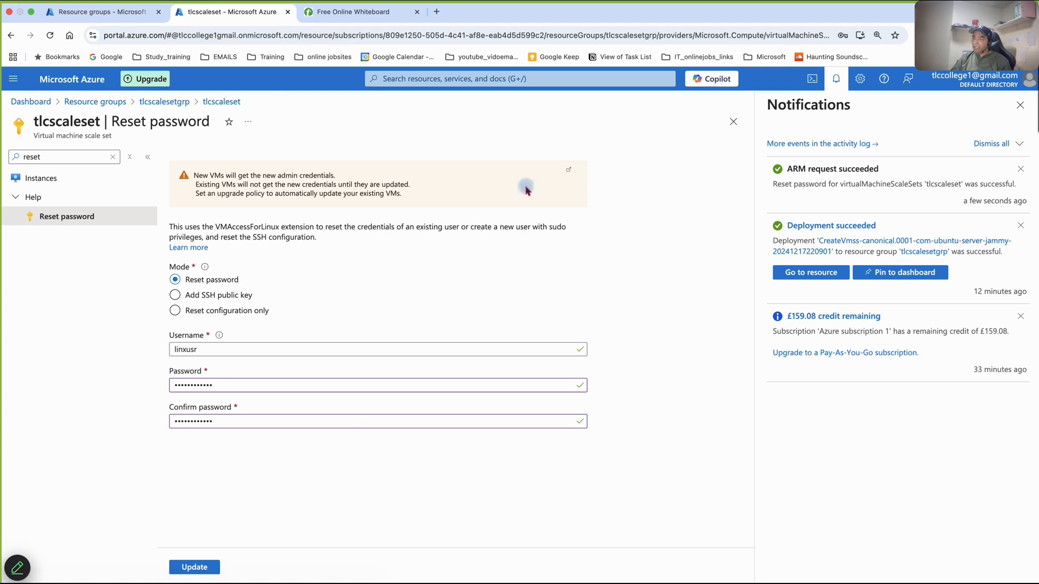
- Switch to Terminal and abort the SSH login waiting at the password prompt
mouse_move(576, 564)
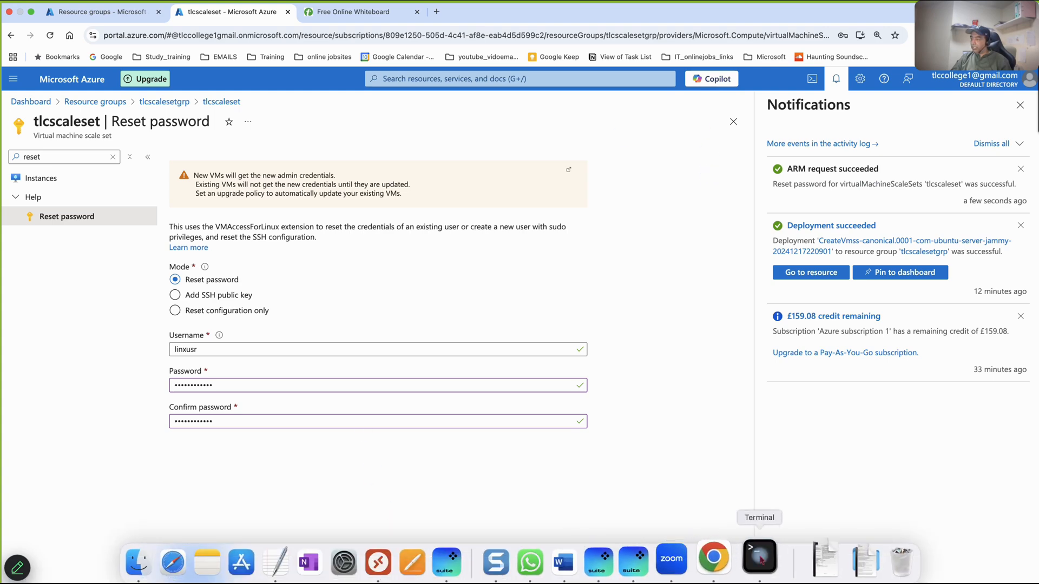
left_click(761, 560)
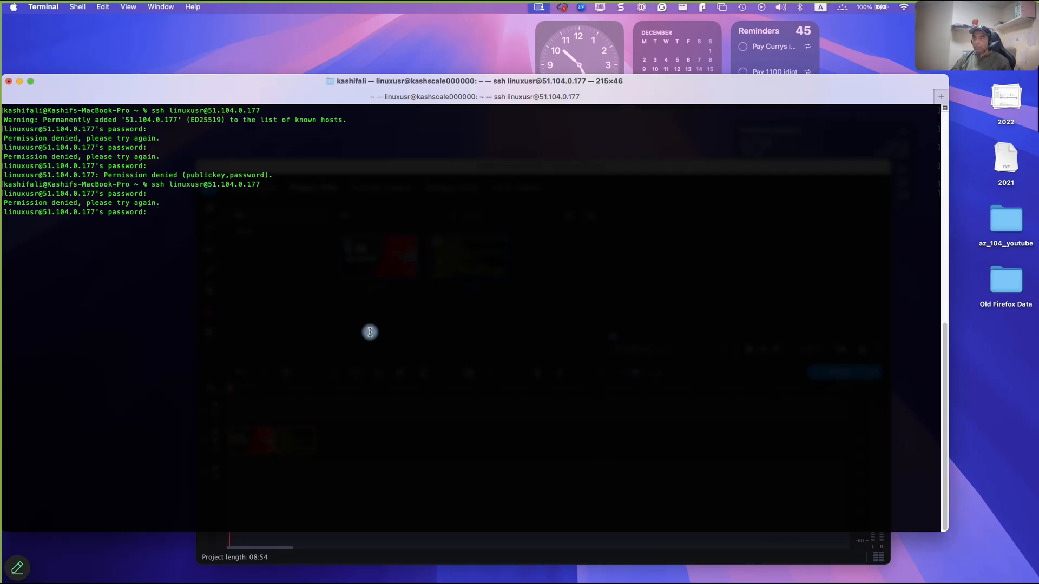
key("ctrl+c")
- Switch back to Chrome, reopen the tlcscaleset scale set from the tlcscalesetgrp resource group, and close the notifications
mouse_move(630, 572)
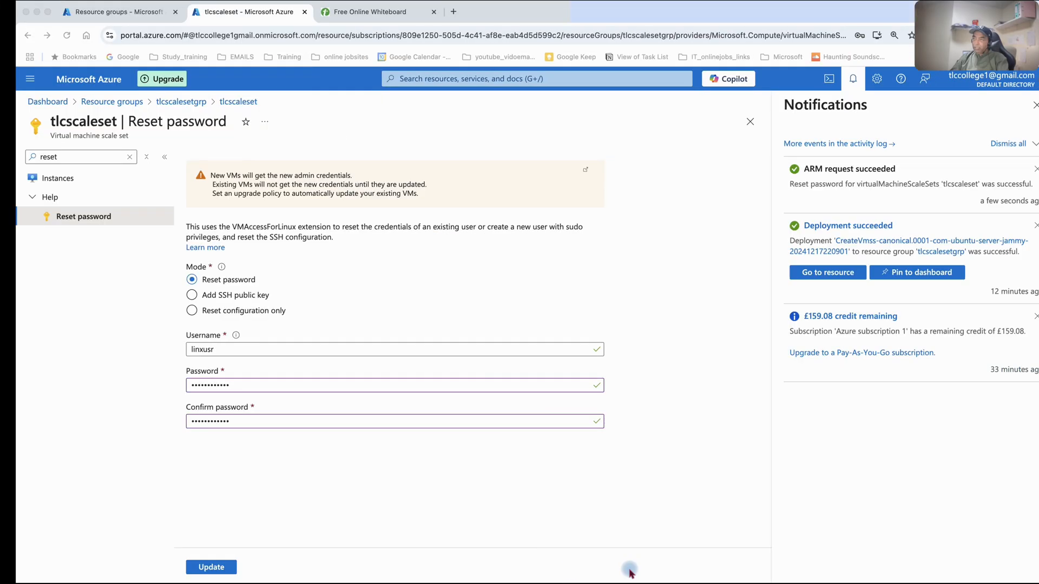
left_click(618, 528)
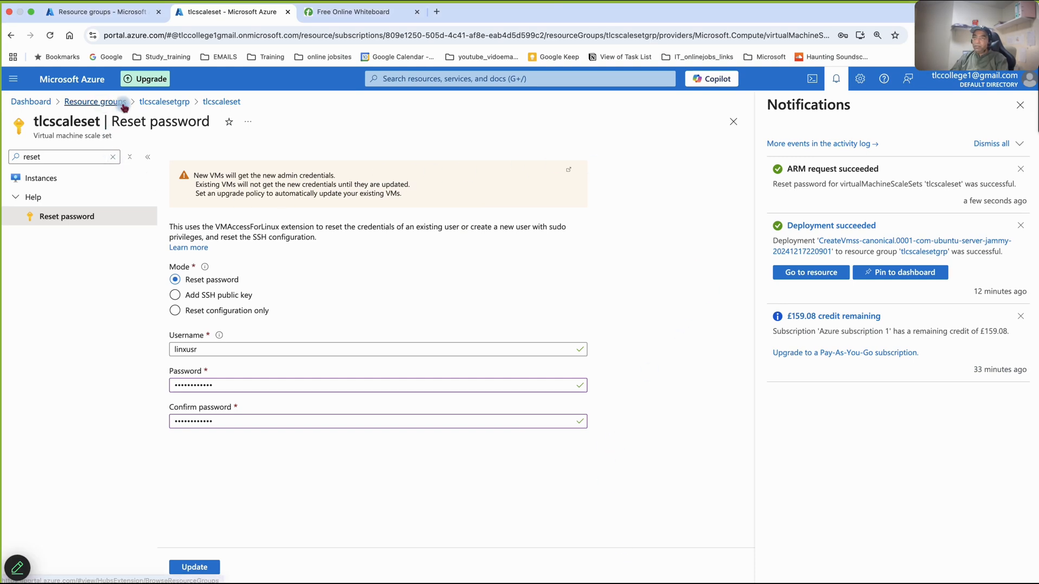
left_click(162, 102)
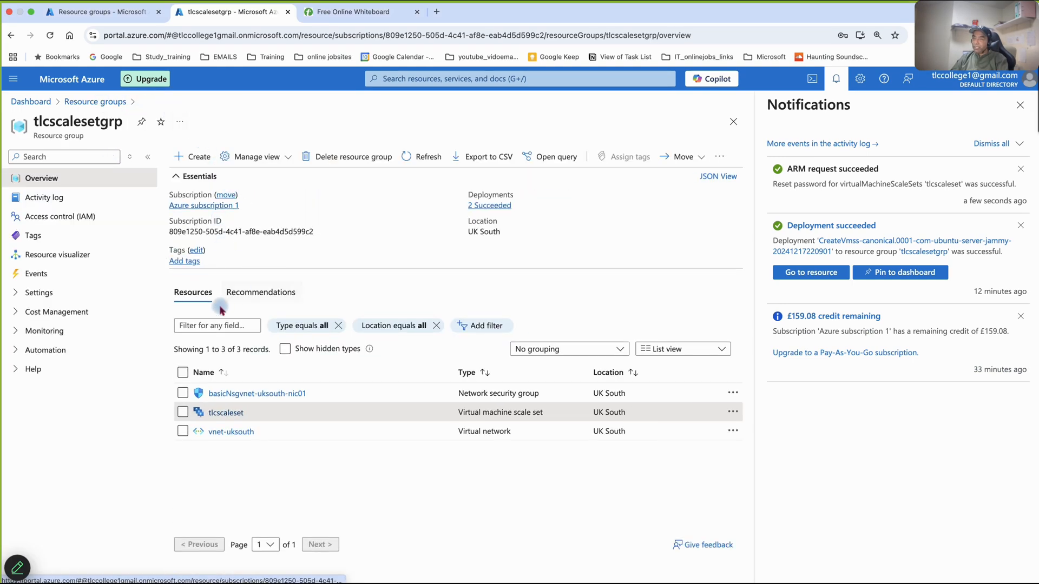
left_click(225, 411)
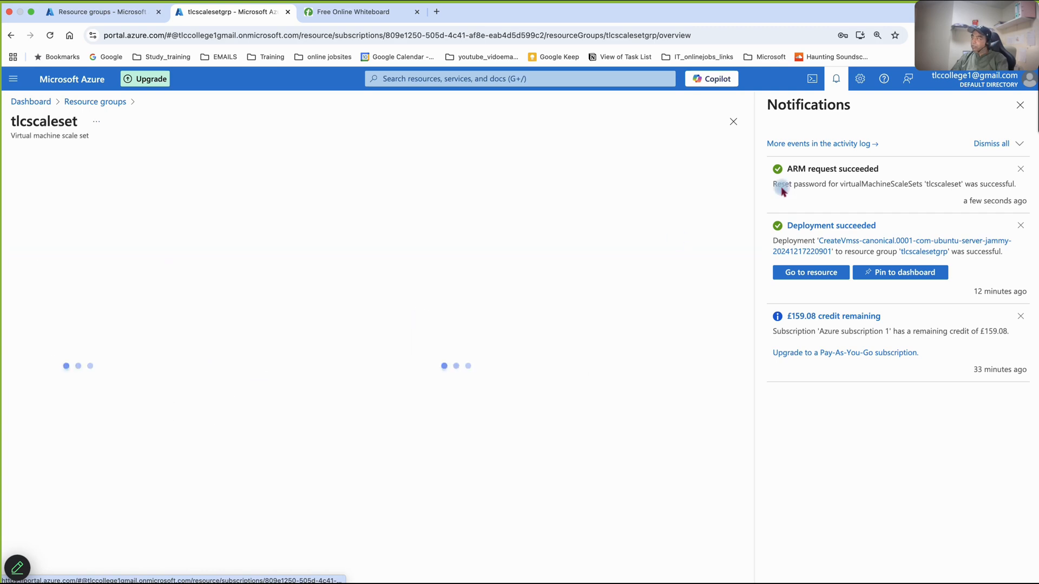
left_click(1020, 105)
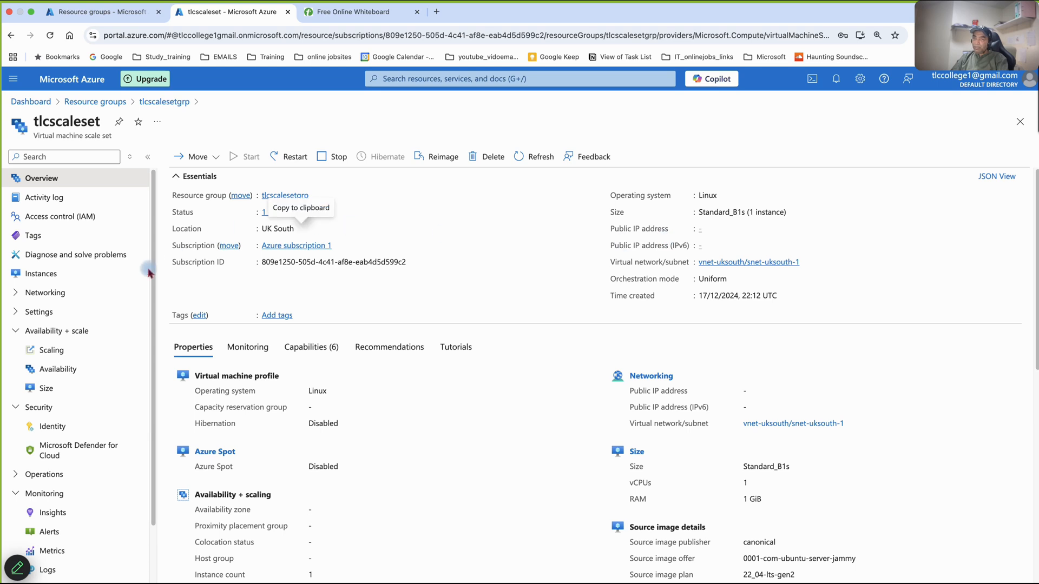
- Copy the public IP address of the scale set instance tlcscaleset_0 and switch to Terminal
left_click(41, 273)
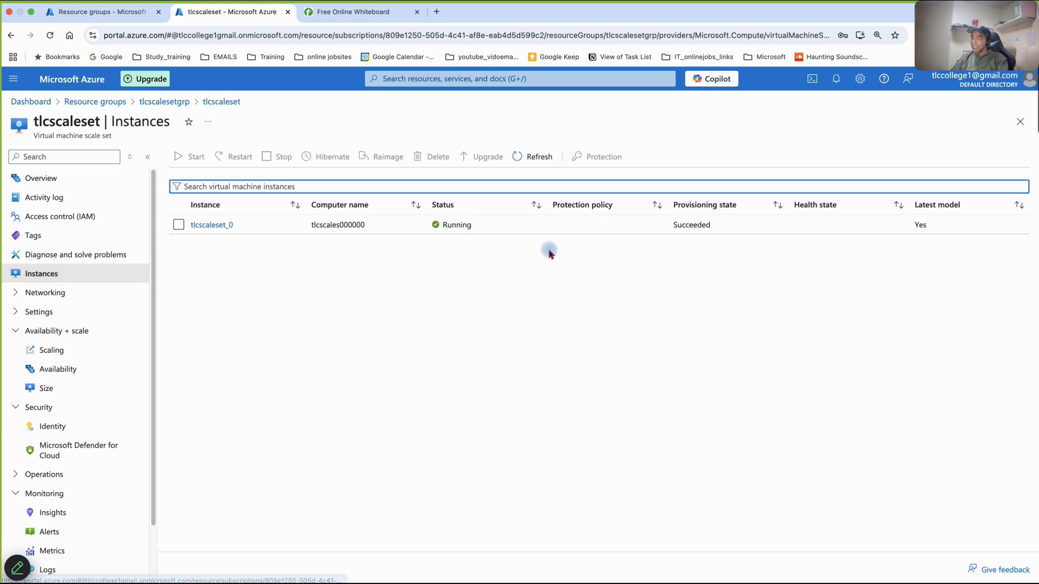
left_click(217, 225)
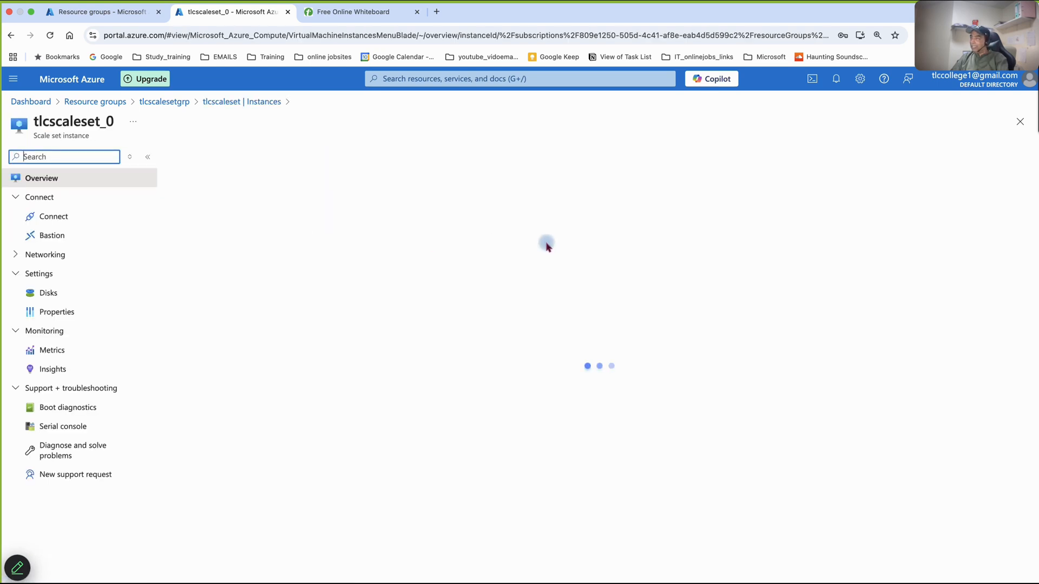
left_click(740, 207)
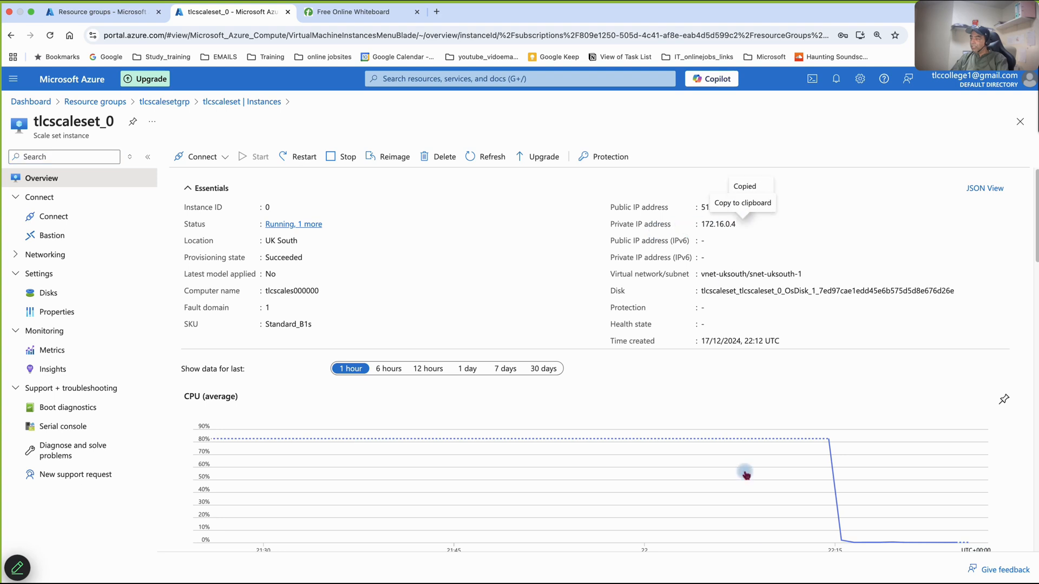
mouse_move(775, 581)
left_click(768, 573)
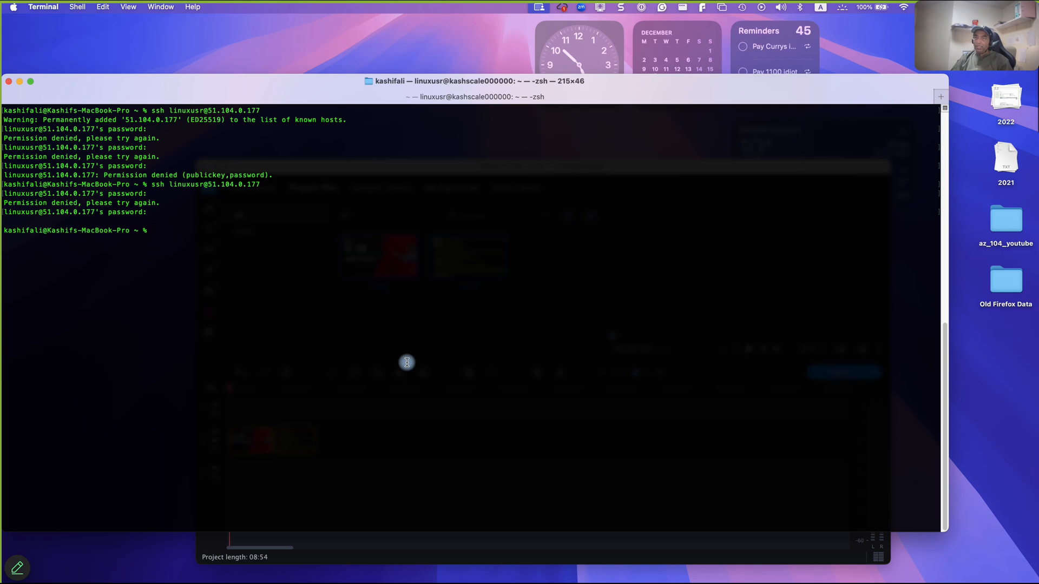
key("Up")
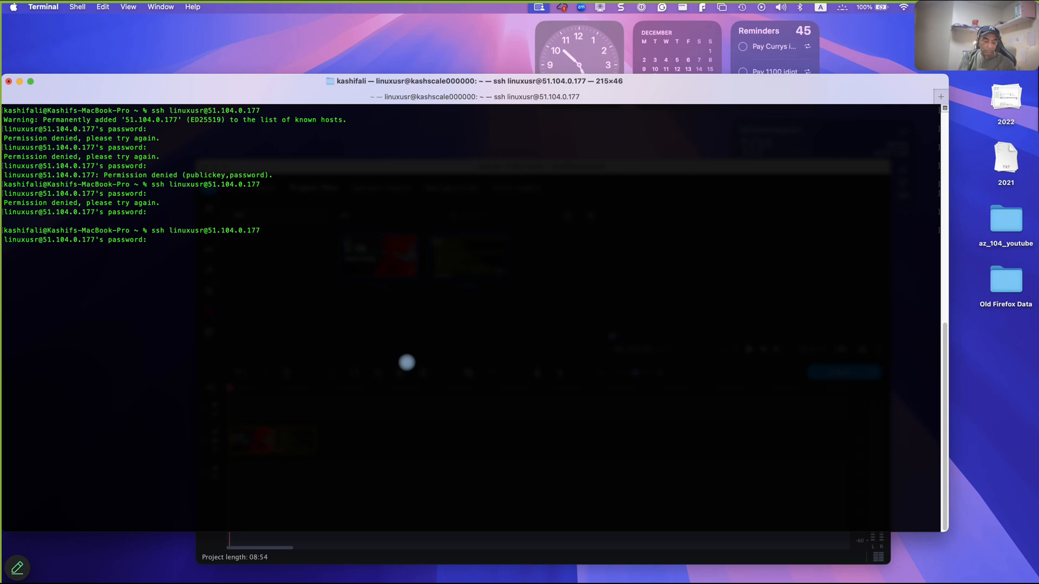
key("Return")
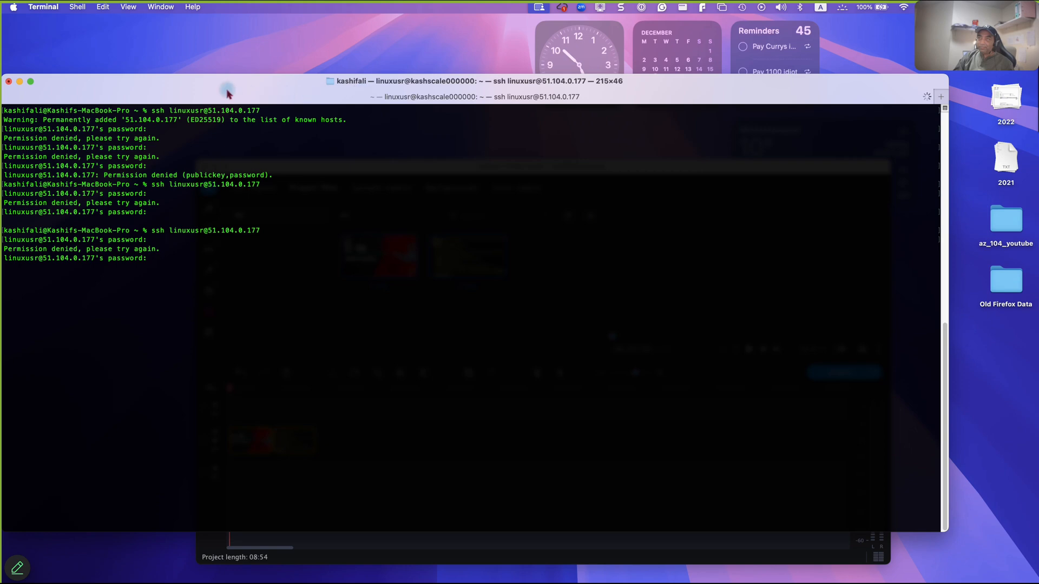
- Close the Terminal window with its SSH session, then open a new Terminal window and enlarge it
left_click(9, 81)
left_click(493, 350)
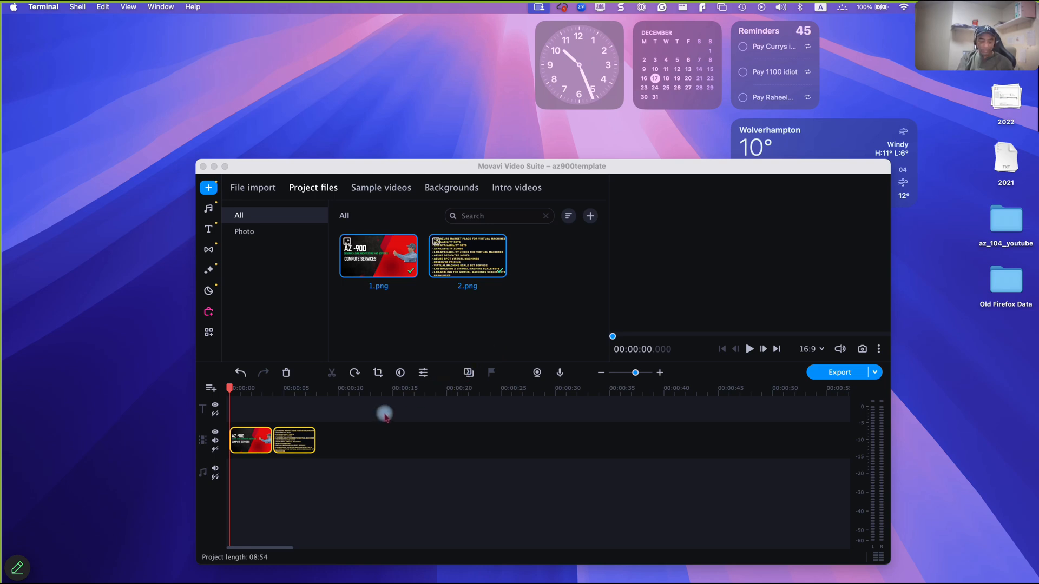
key("super+space")
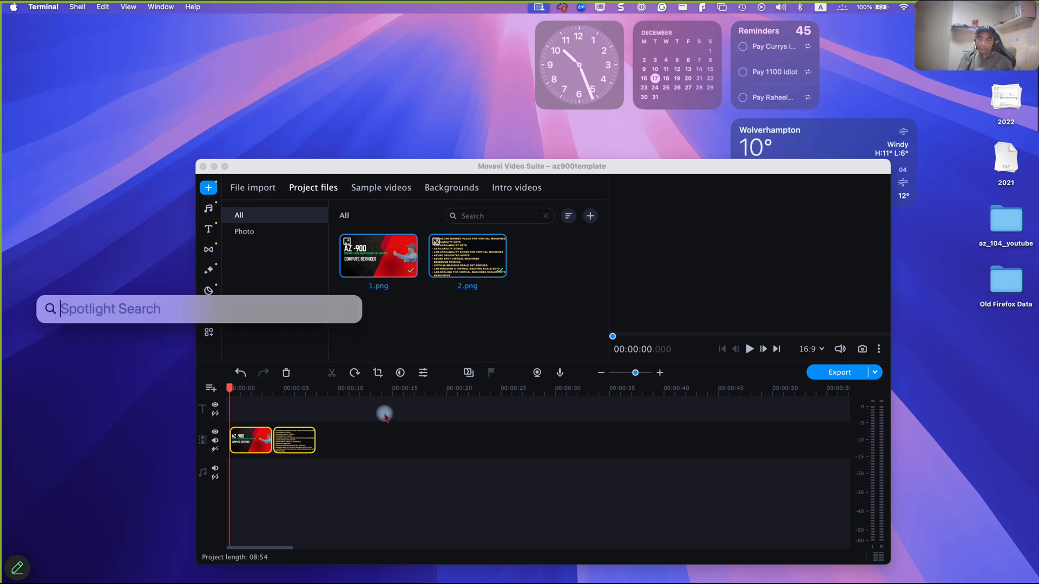
type("terminal.app")
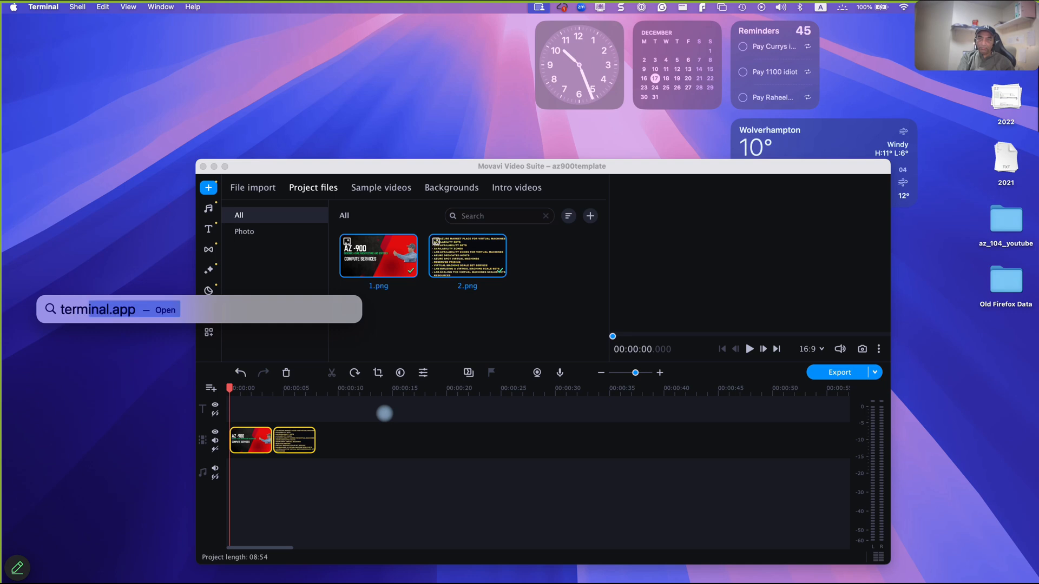
key("Return")
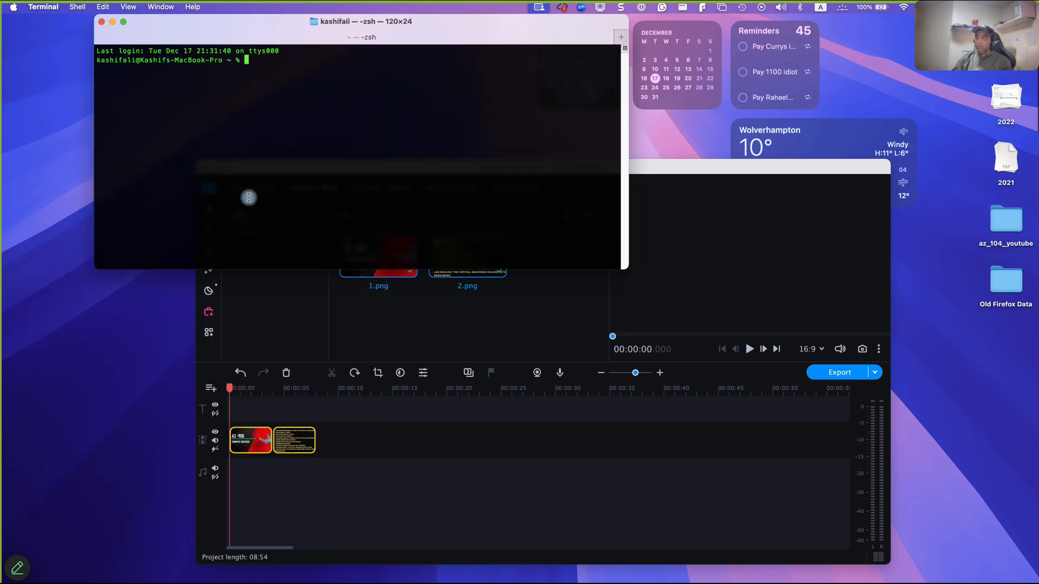
left_click_drag(619, 271, 728, 380)
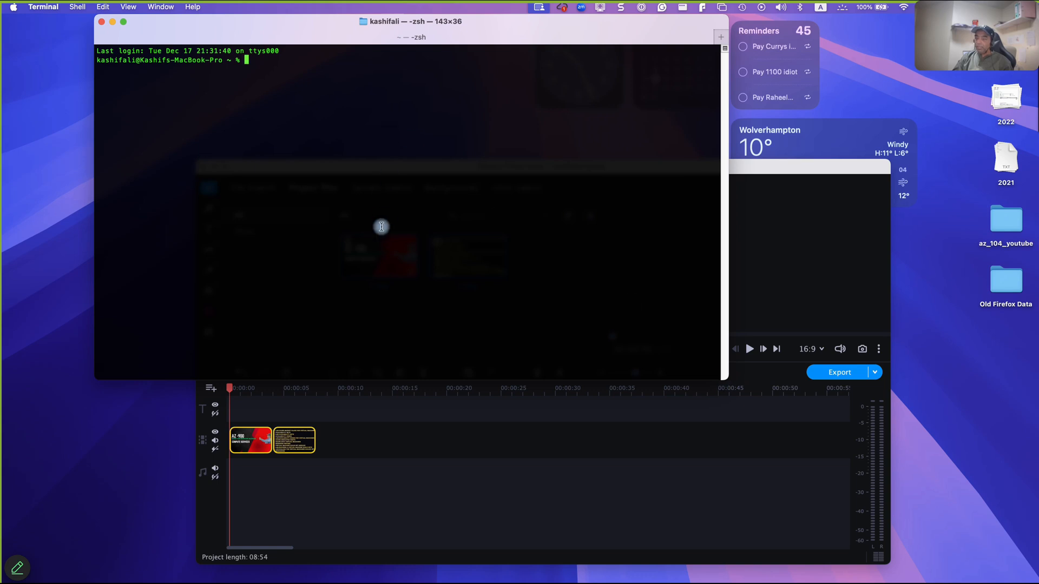
- Switch to Chrome, copy the public IP address of tlcscaleset_0 again, and return to Terminal
mouse_move(392, 560)
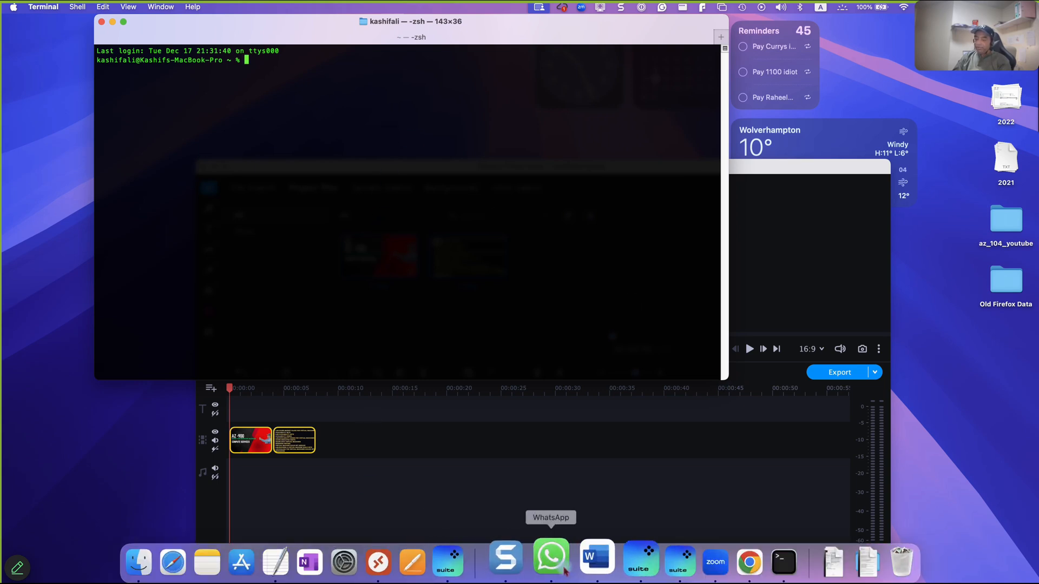
key("ctrl+Right")
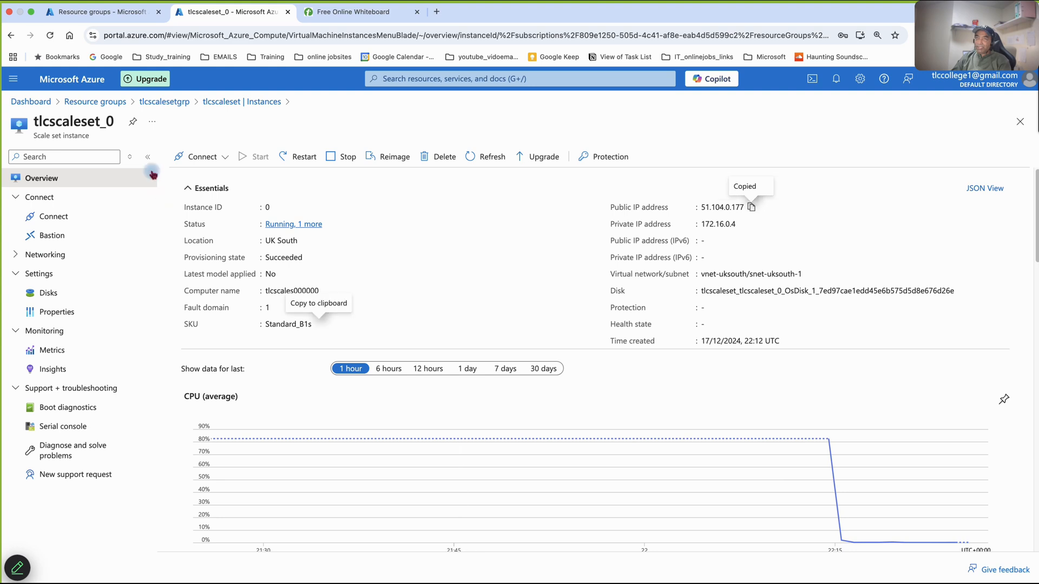
left_click(754, 209)
mouse_move(661, 582)
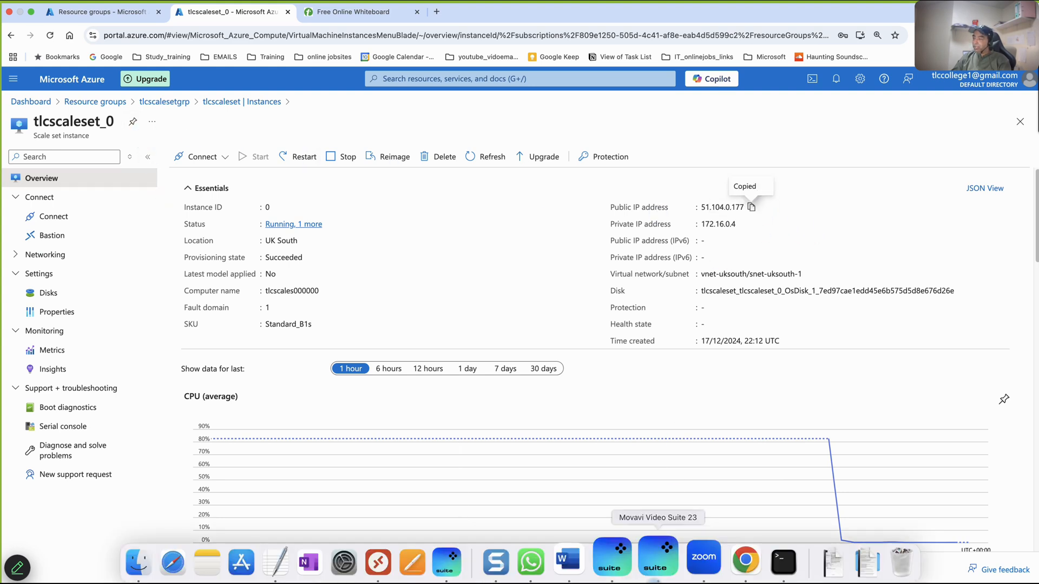
left_click(756, 558)
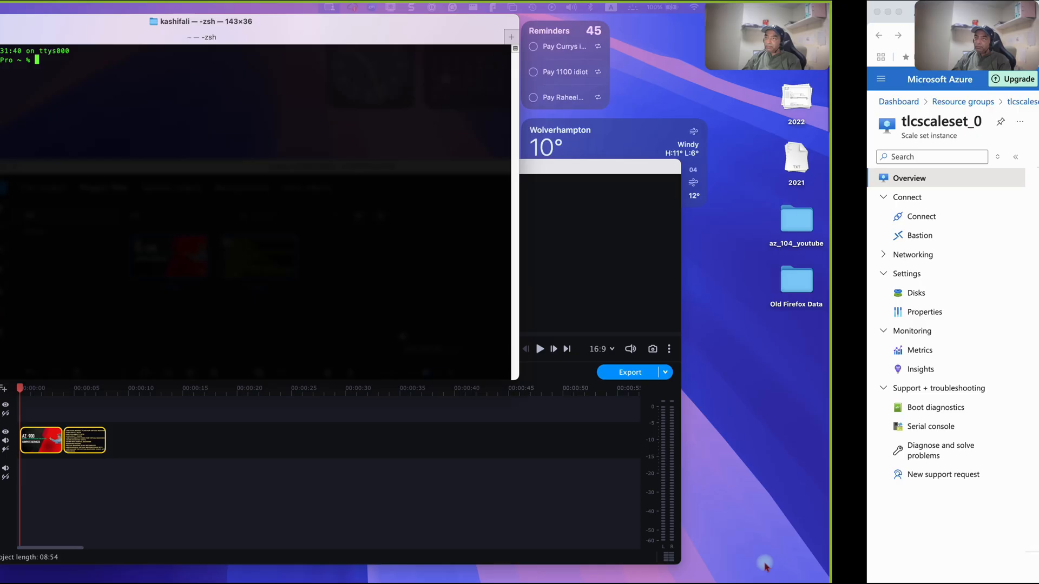
type("ssh linuxusr")
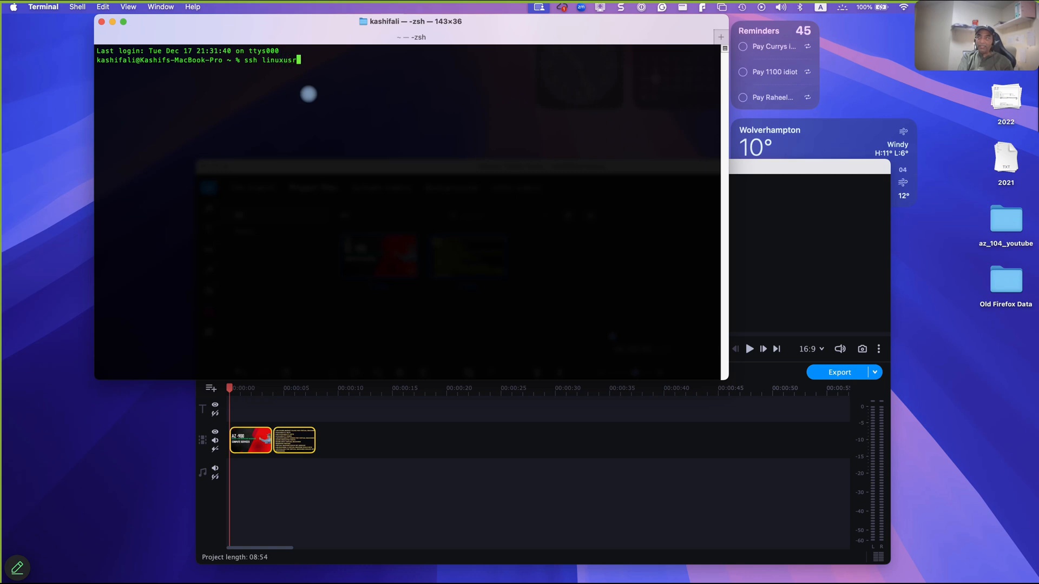
type("@")
key("super+v")
key("Return")
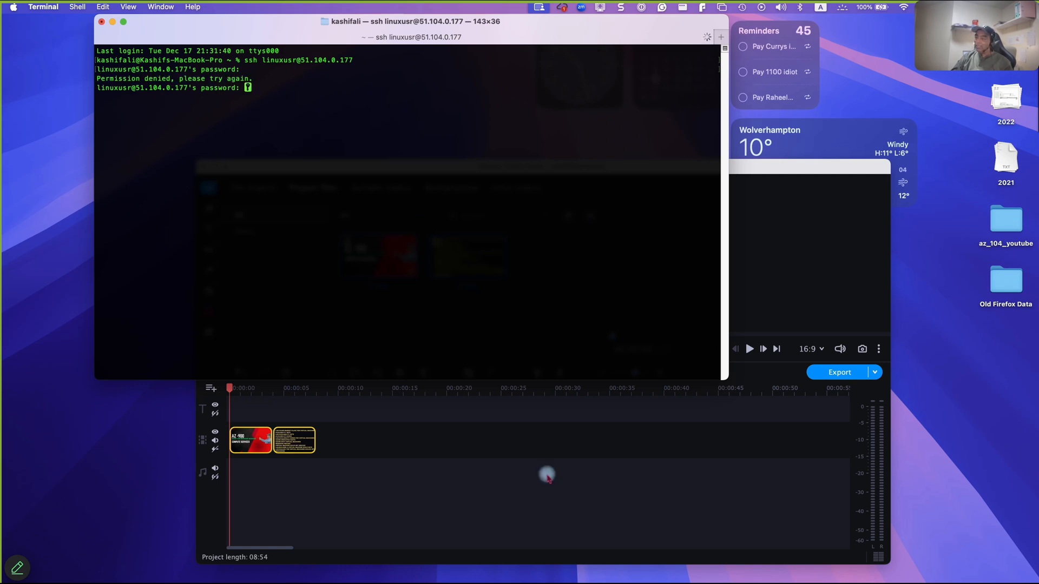
- Switch back to Chrome and reopen the tlcscaleset scale set from the tlcscalesetgrp resource group
mouse_move(662, 580)
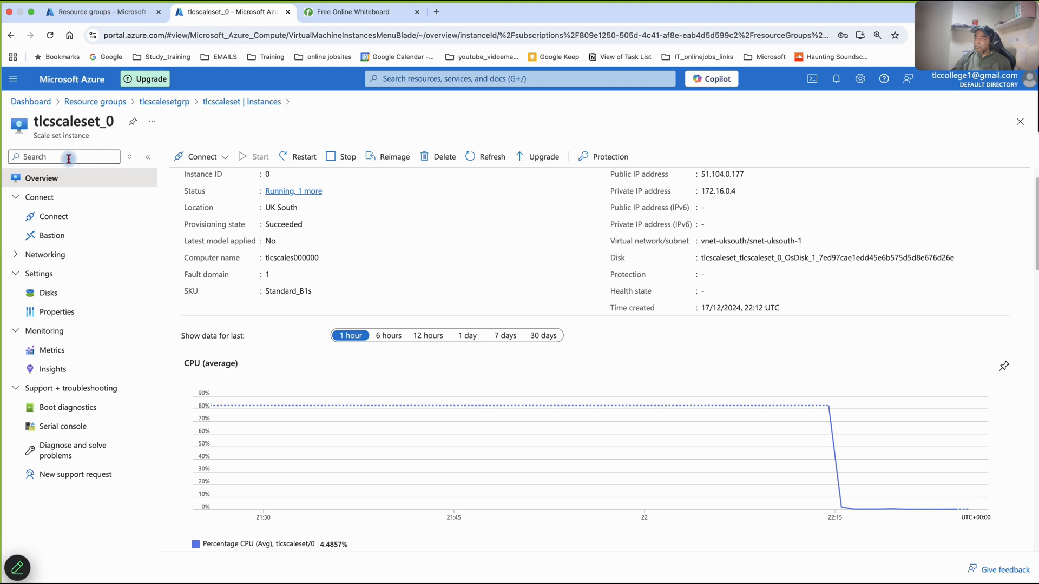
left_click(177, 104)
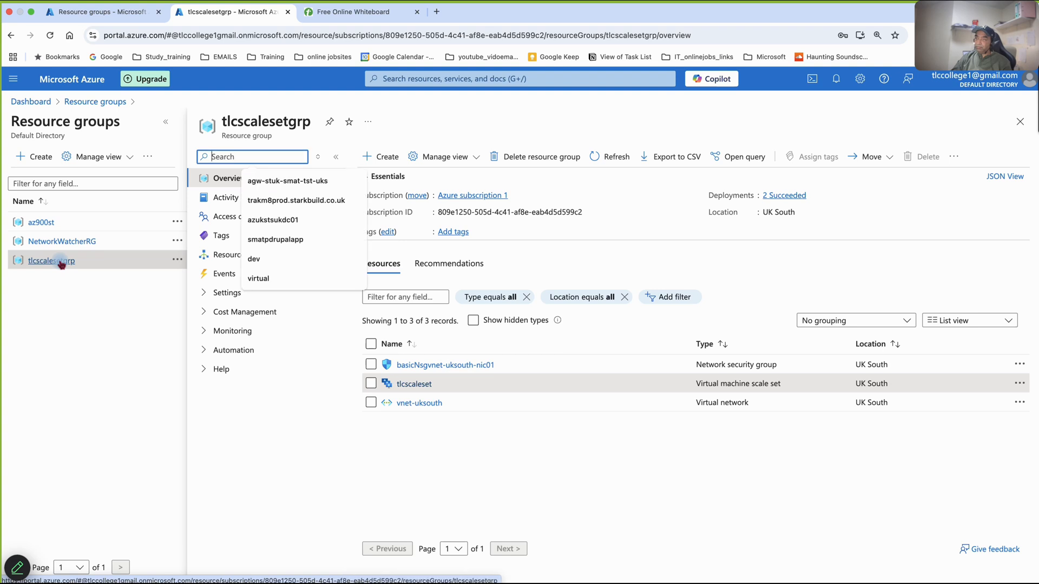
left_click(82, 323)
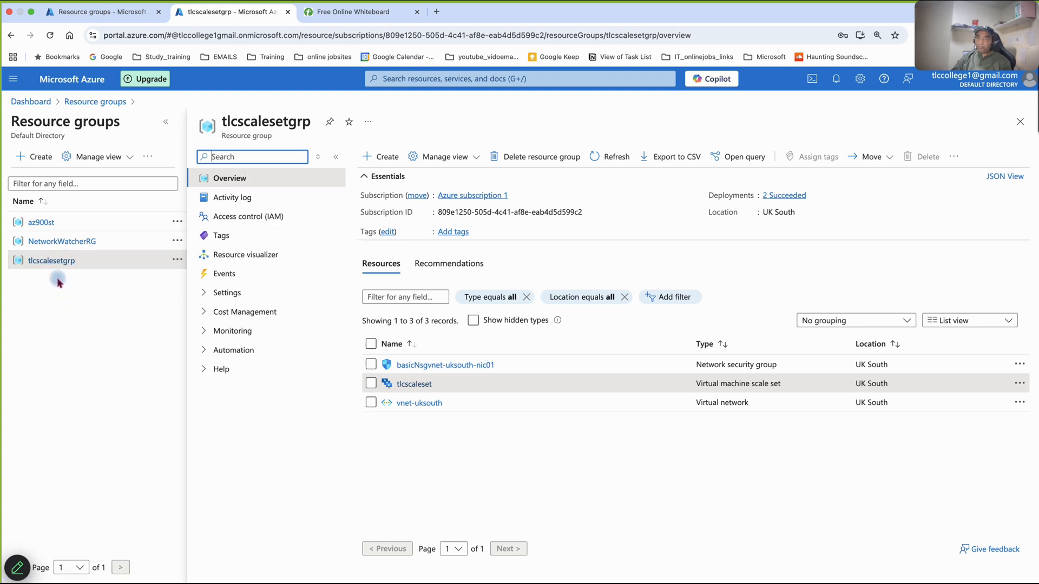
left_click(61, 259)
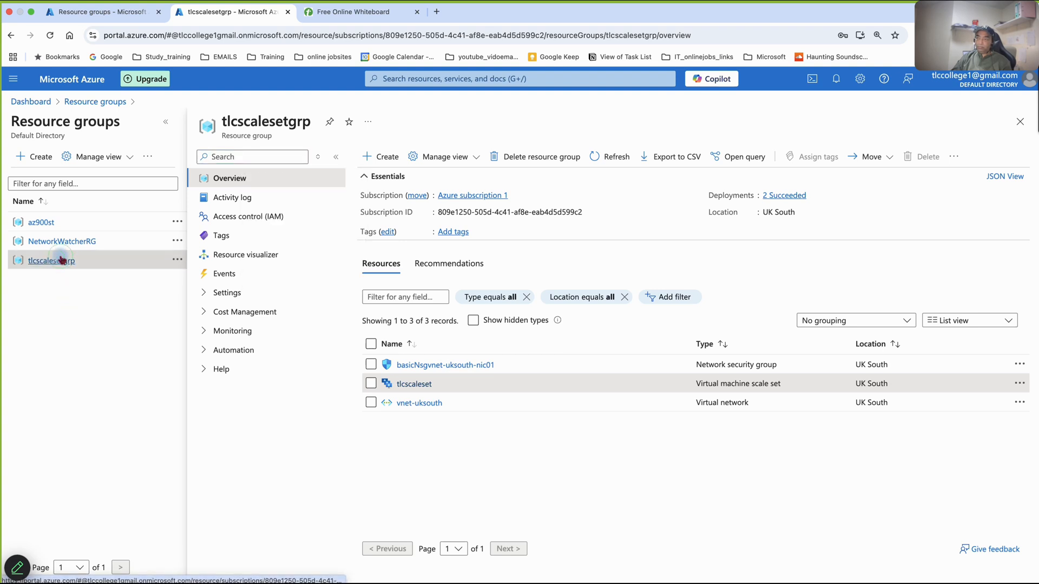
left_click(415, 384)
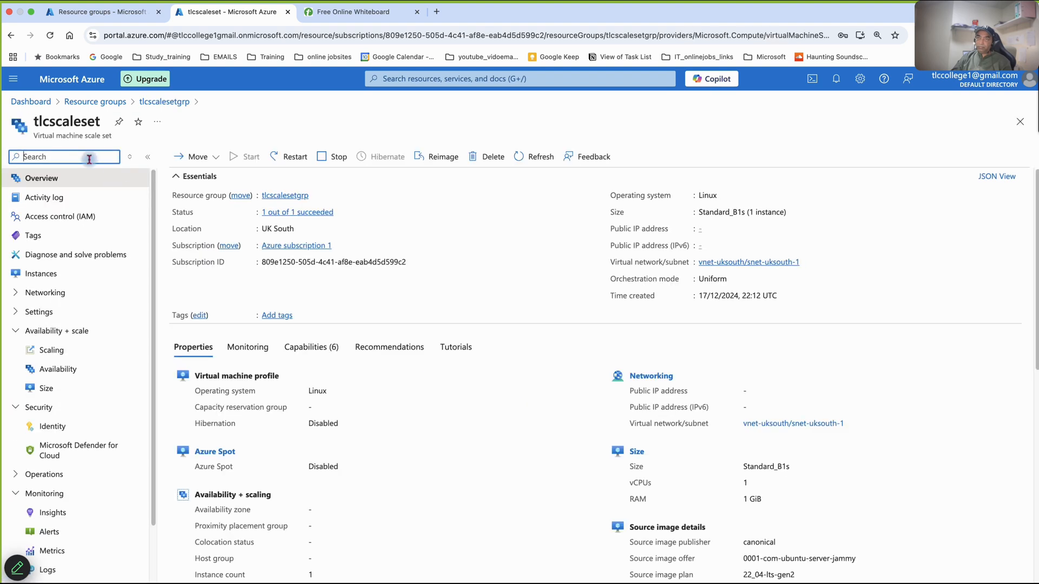
- Search the tlcscaleset settings for "rese", open the Reset password page, and check the username set there
left_click(89, 158)
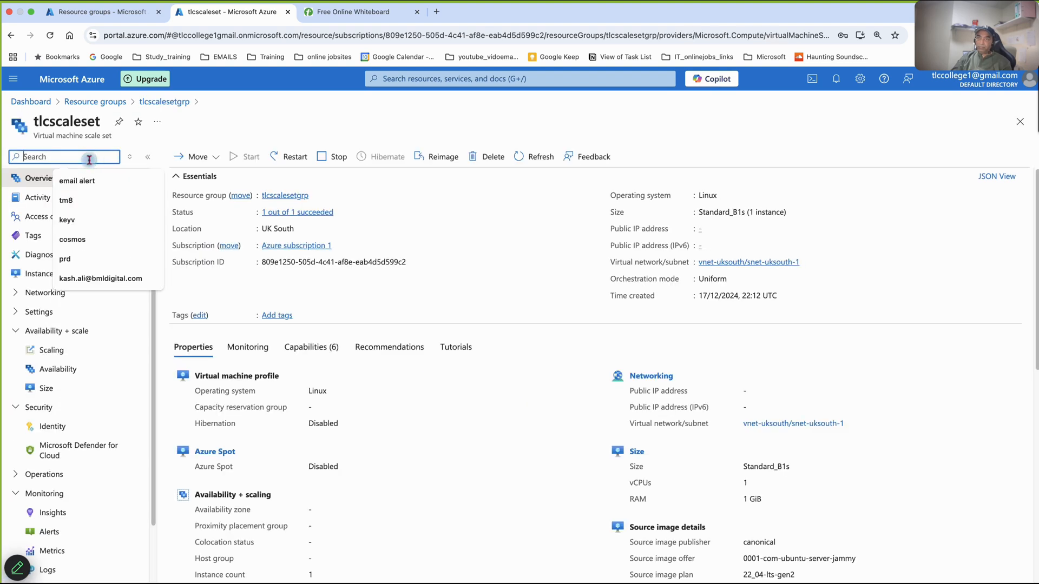
type("rese")
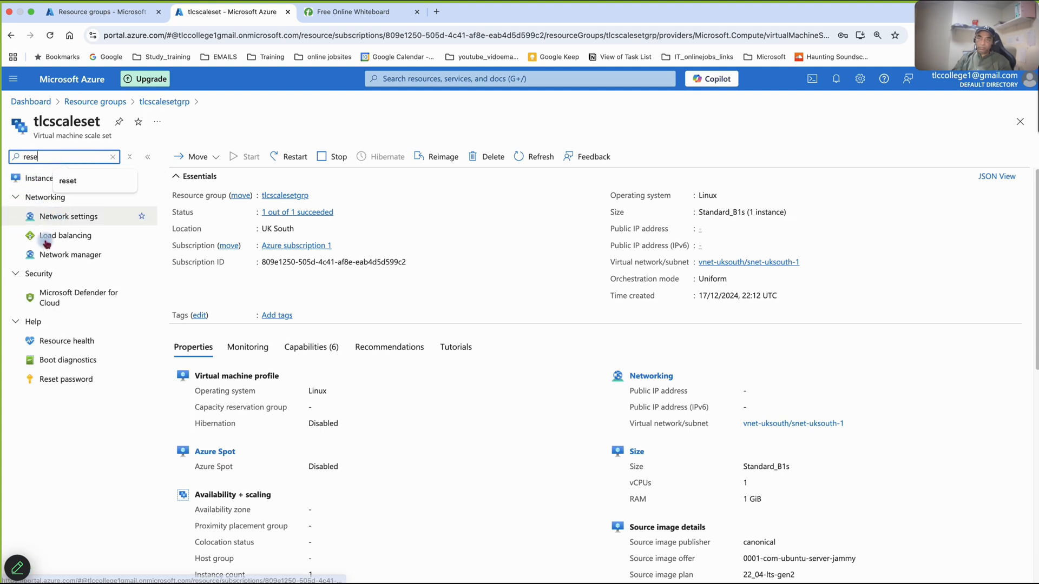
left_click(46, 403)
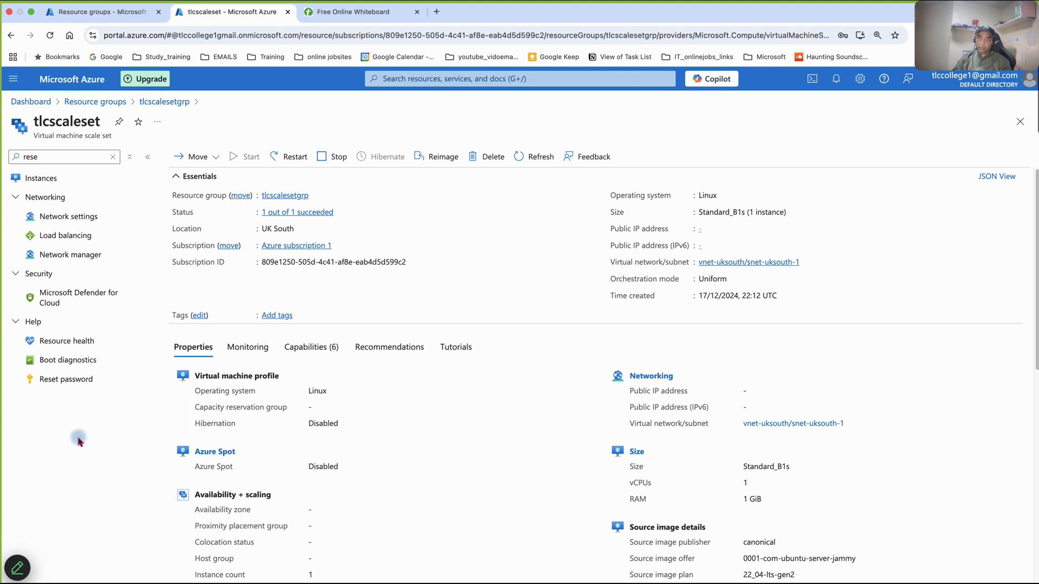
left_click(71, 381)
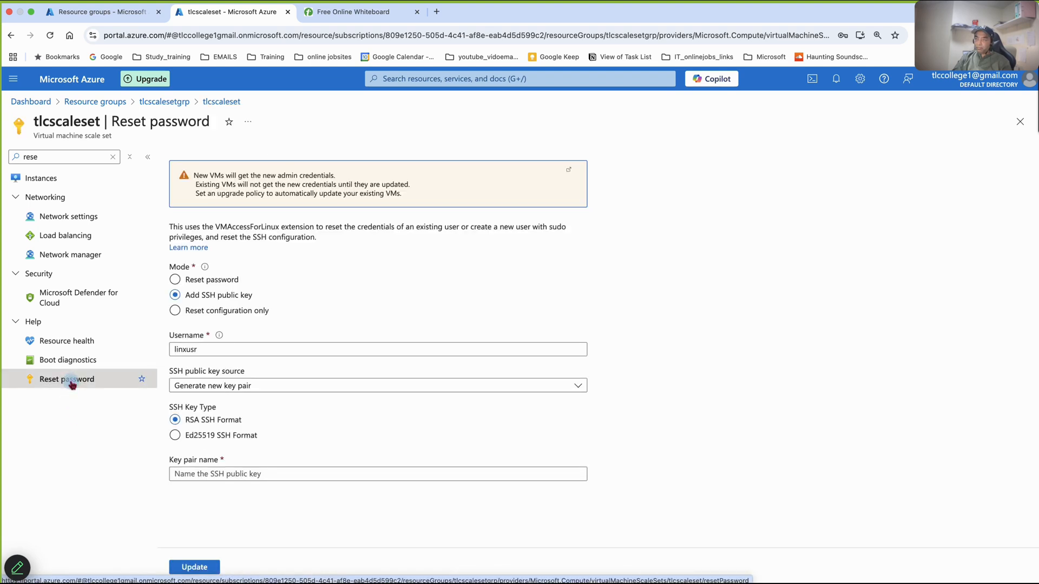
left_click(187, 351)
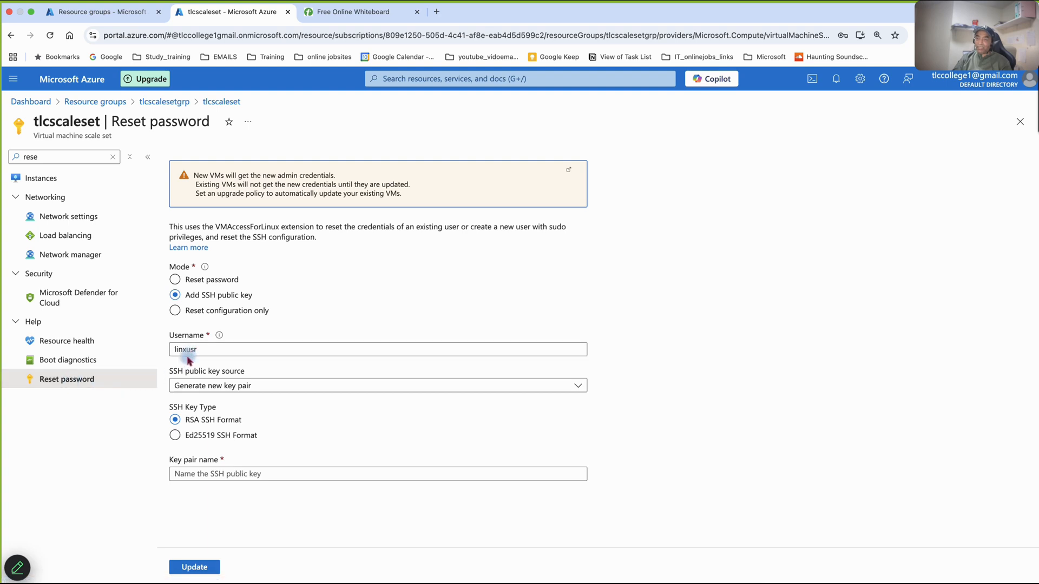
- Return to Terminal and abort the linuxusr login waiting for a password
mouse_move(563, 566)
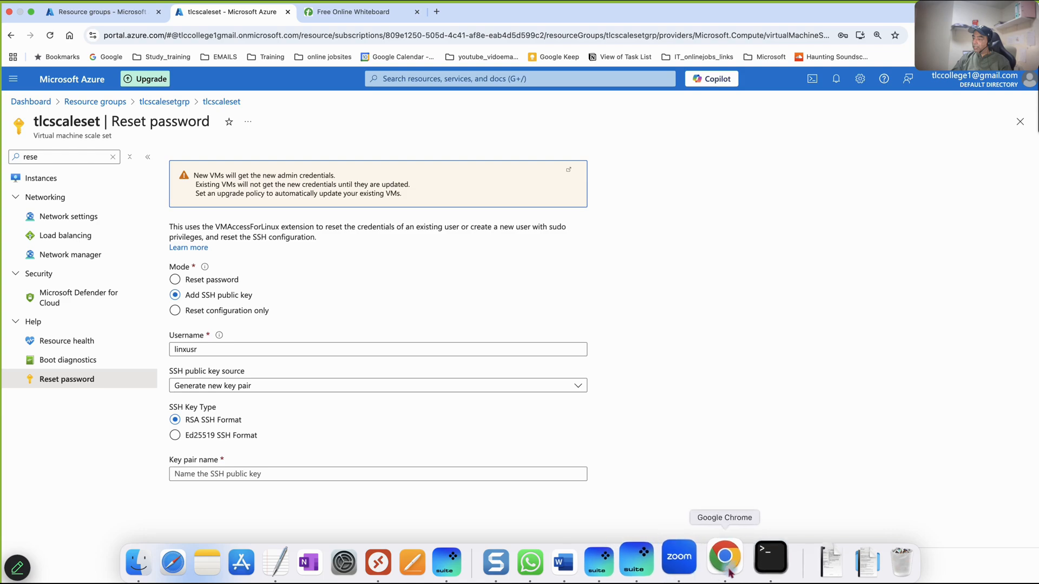
left_click(773, 563)
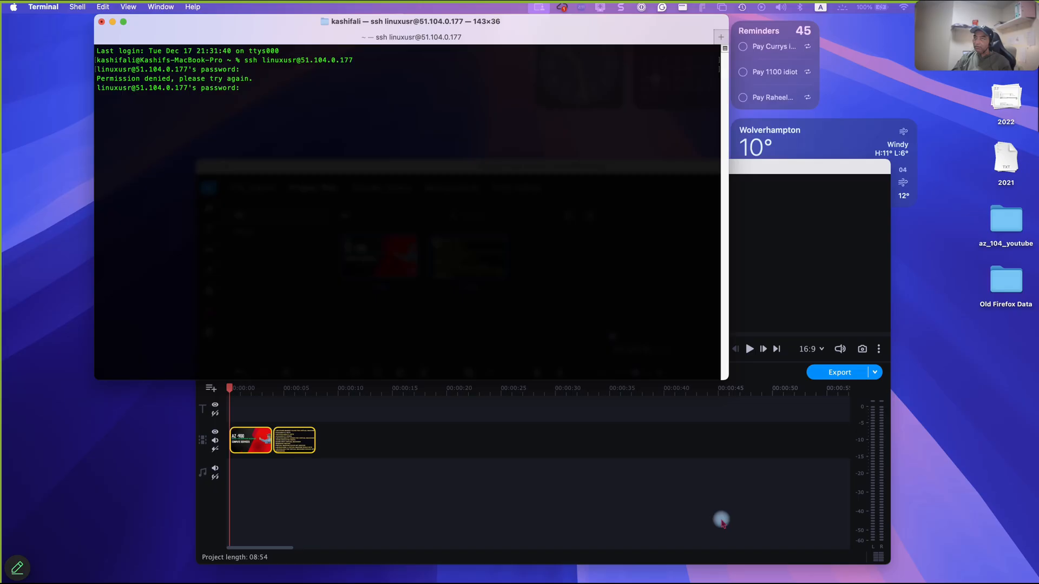
key("ctrl+c")
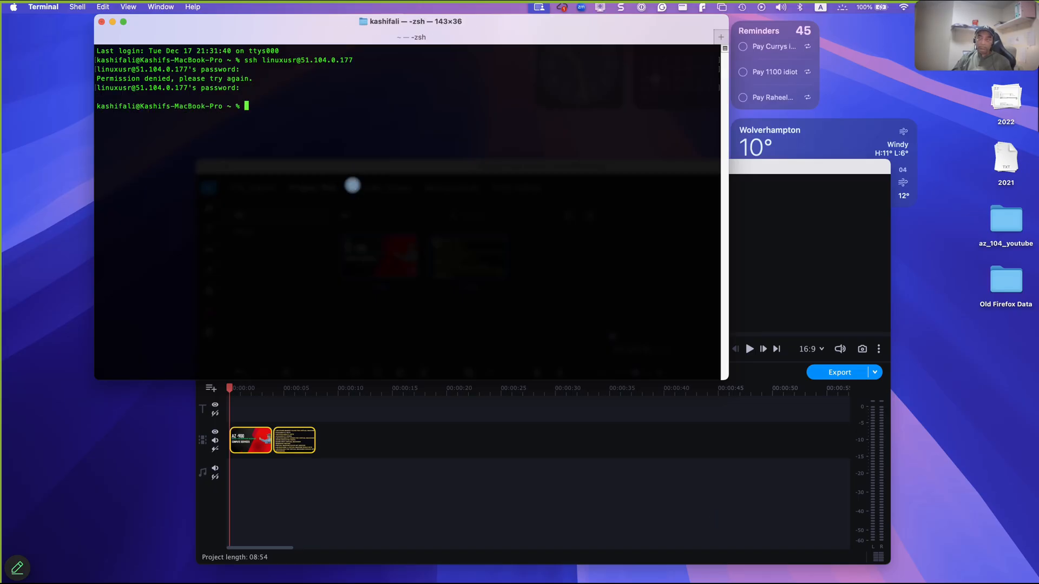
type("ssh li")
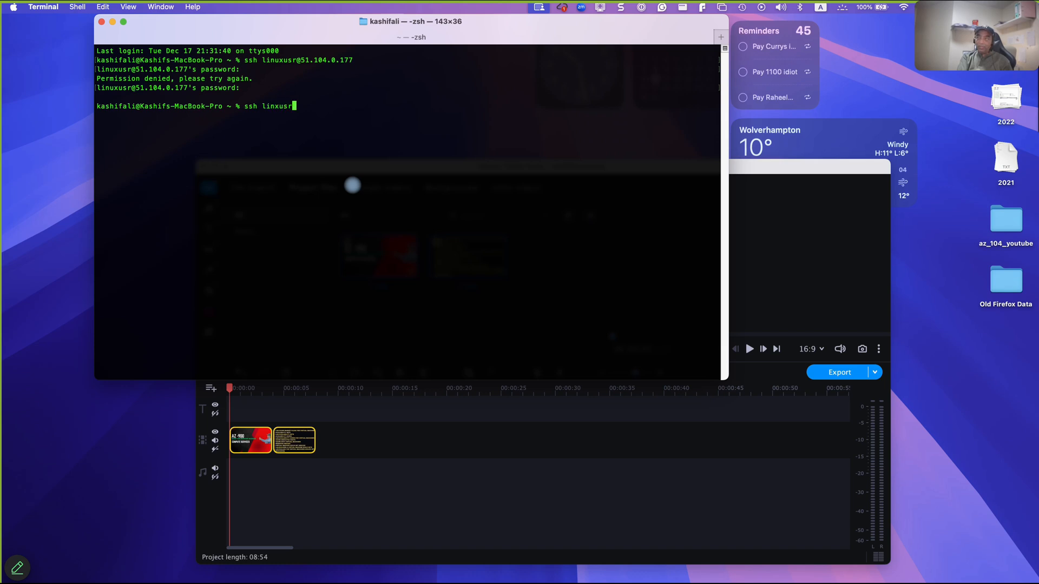
type("nxusr@")
key("super+v")
key("Return")
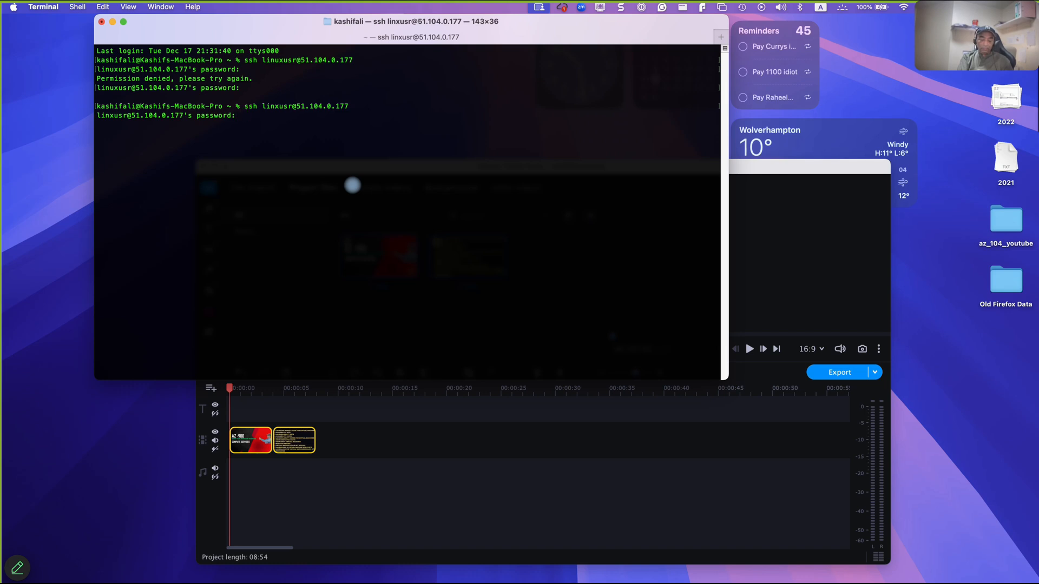
key("Return")
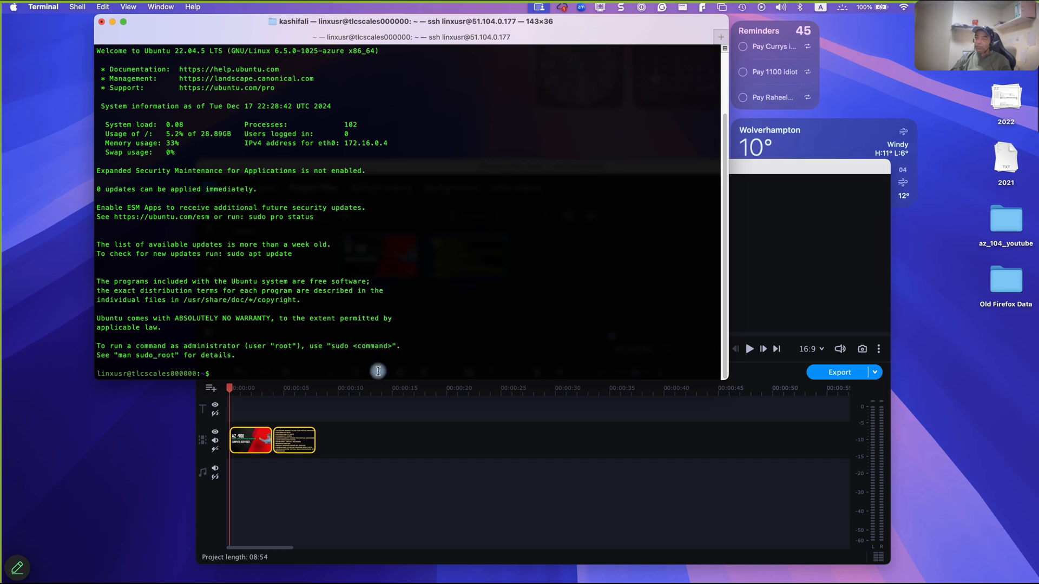
- Update the package lists on the scale set instance with sudo apt update
type("sudo ")
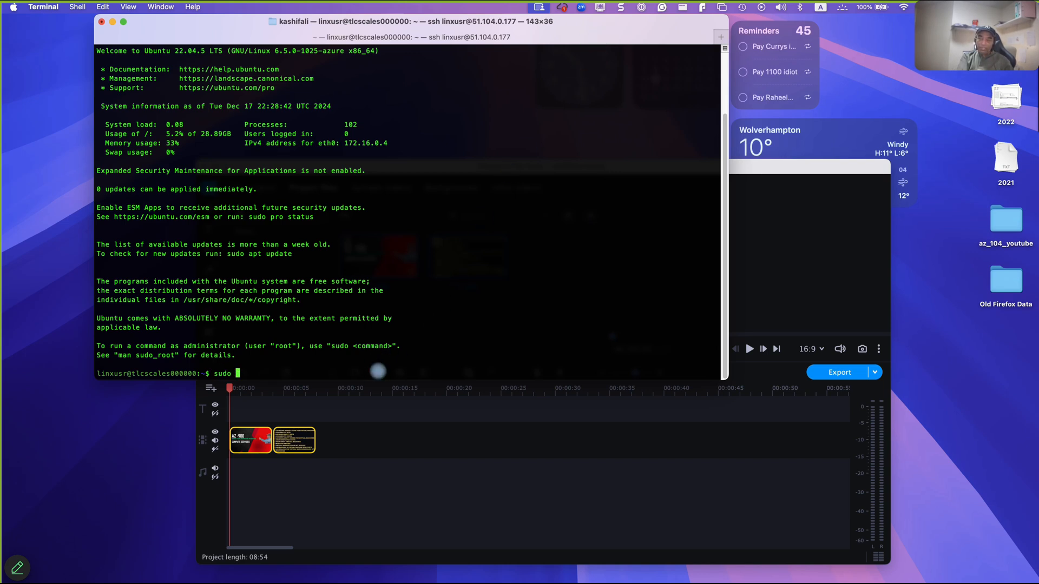
type("apt update")
key("Return")
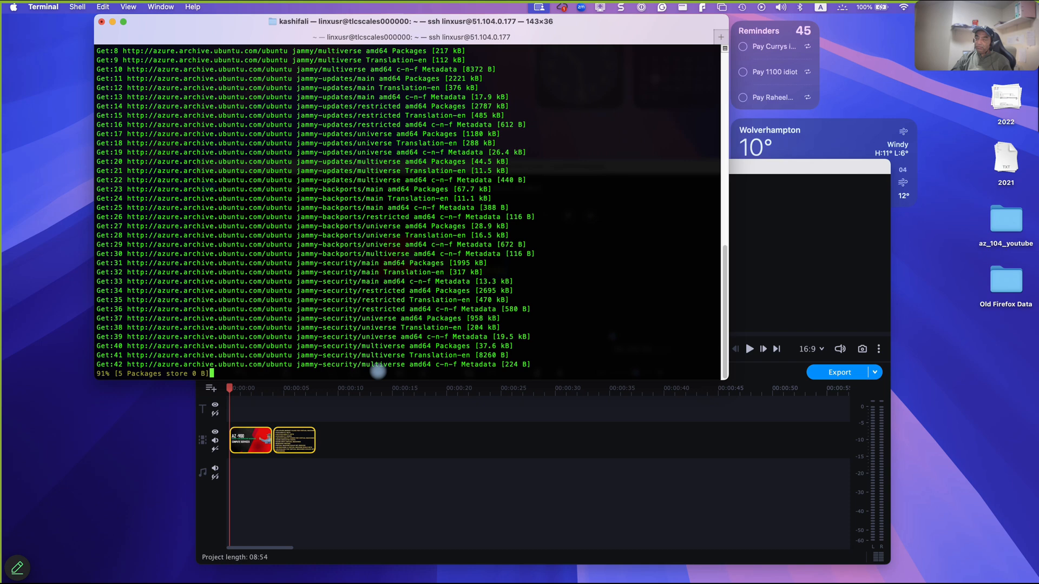
- Switch to Movavi Video Suite and minimize its az900template project window
left_click(753, 169)
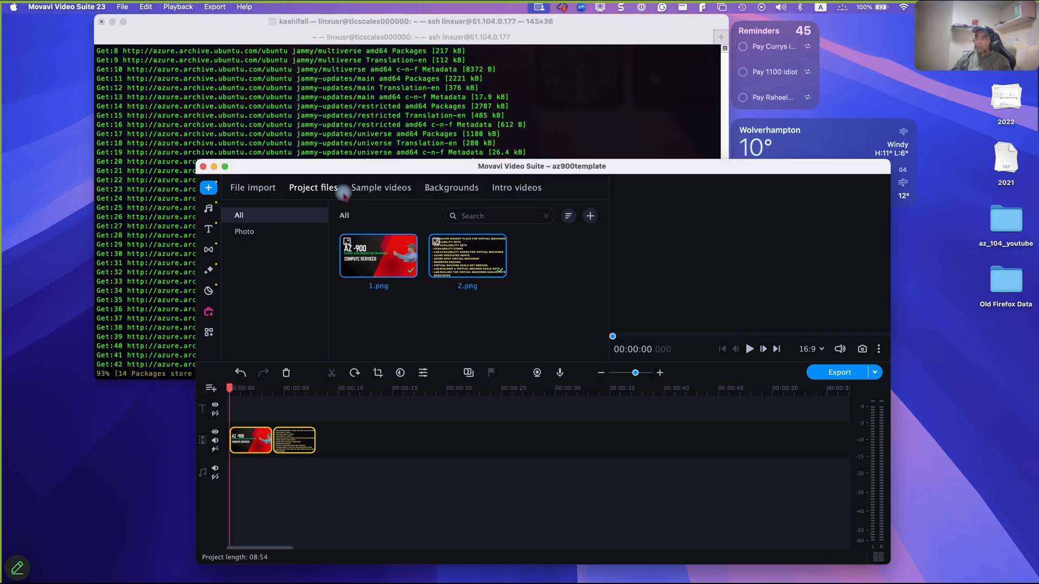
left_click(214, 166)
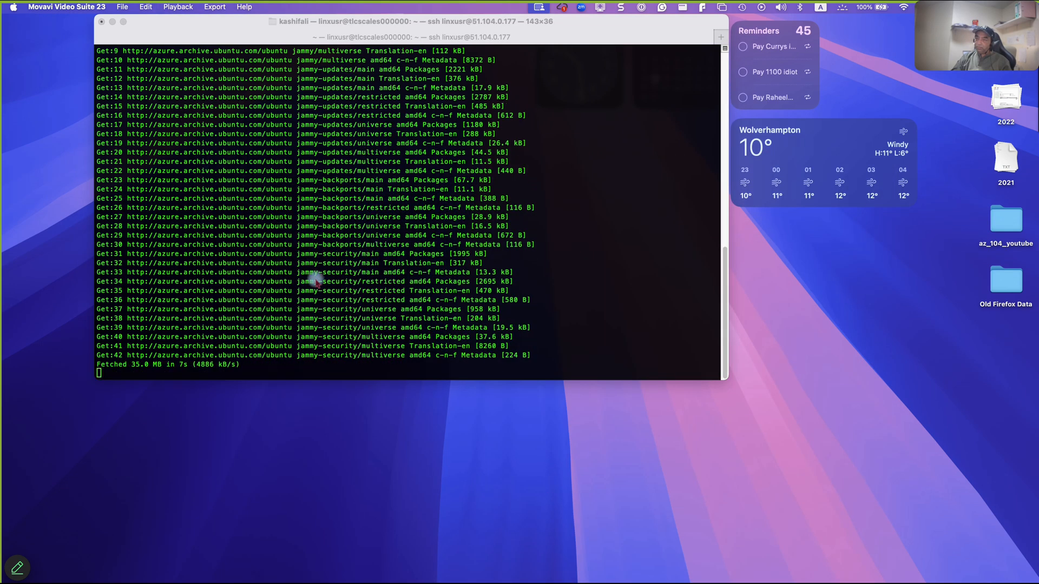
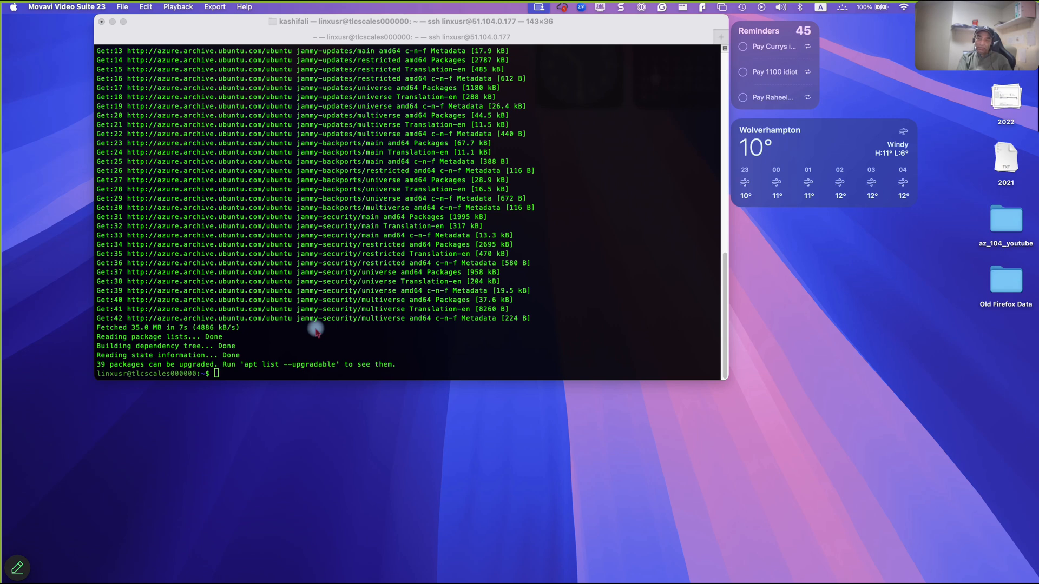
- Install the stress package on the scale set instance with sudo apt install stress
left_click(298, 375)
type("s")
type("udo a")
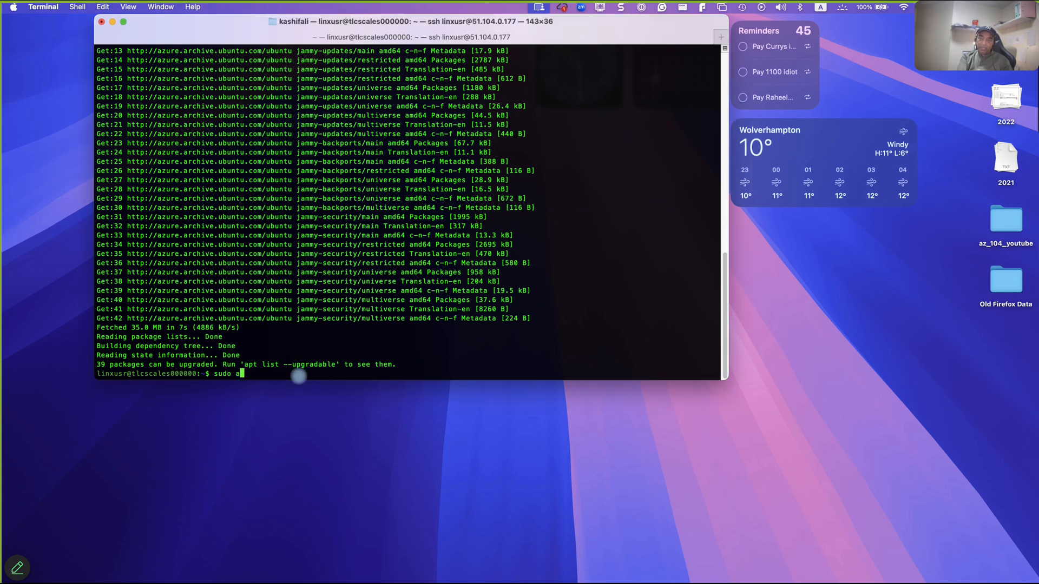
type("pt install stress")
key("Return")
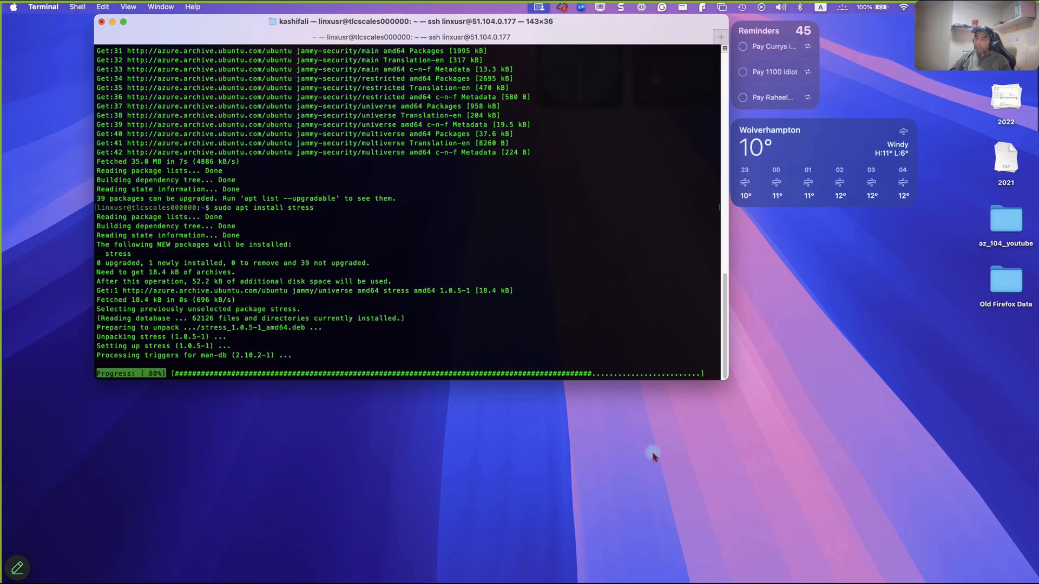
- Bring Terminal back to the front and minimize the course browser window behind it
left_click(615, 501)
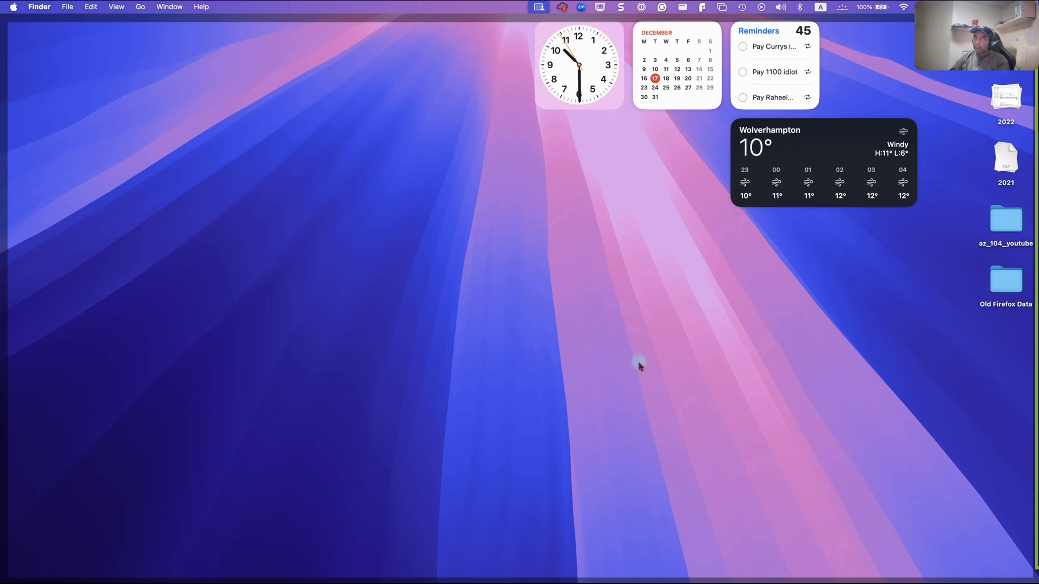
left_click(600, 7)
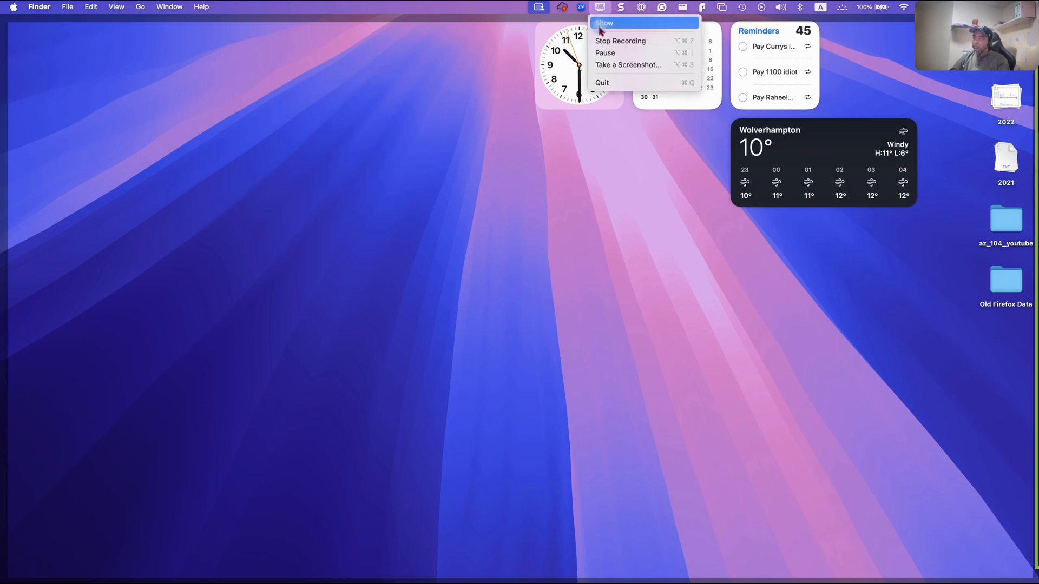
left_click(607, 53)
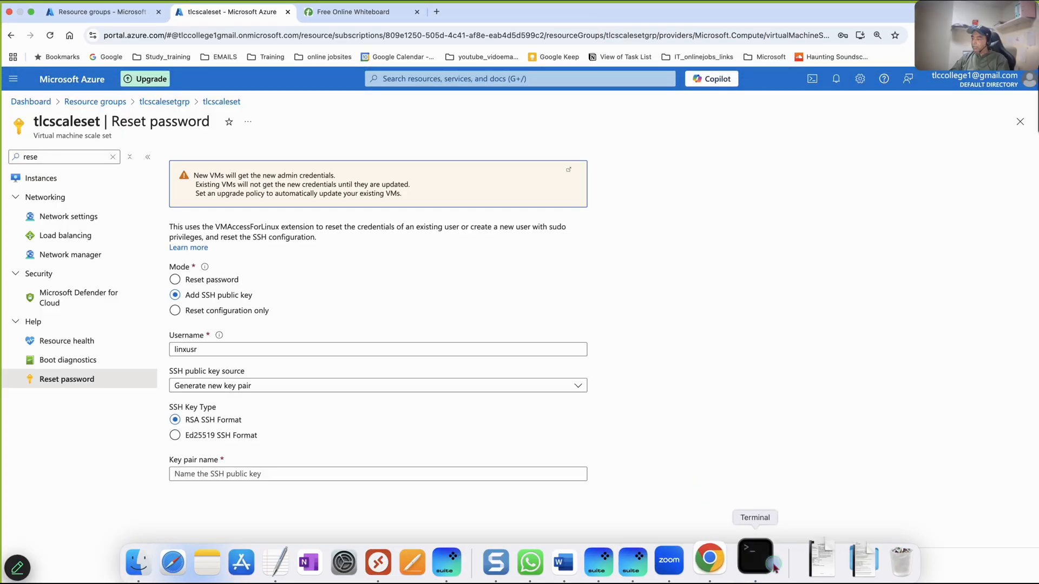
left_click(767, 565)
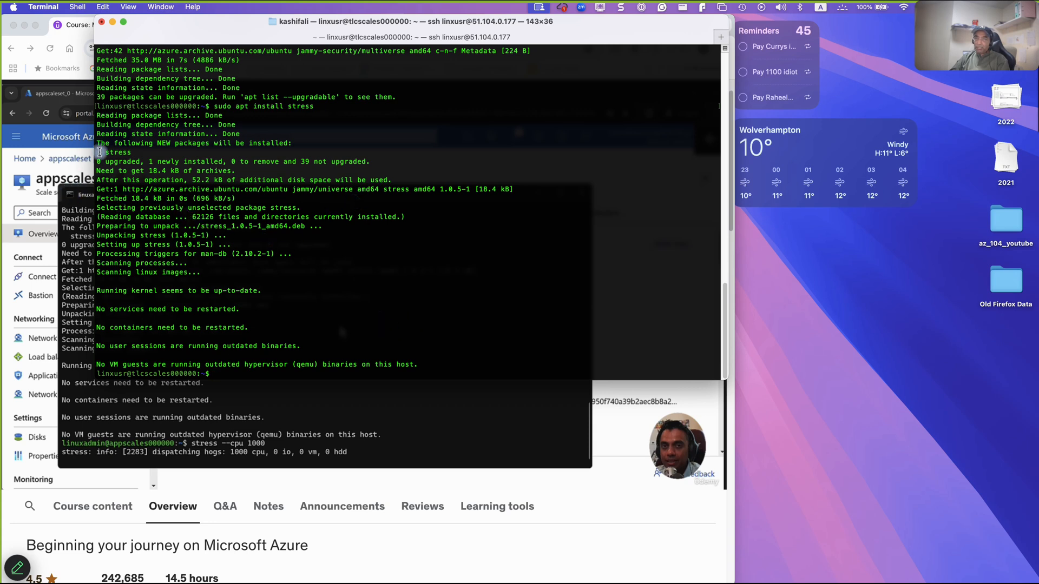
left_click(44, 35)
left_click(25, 25)
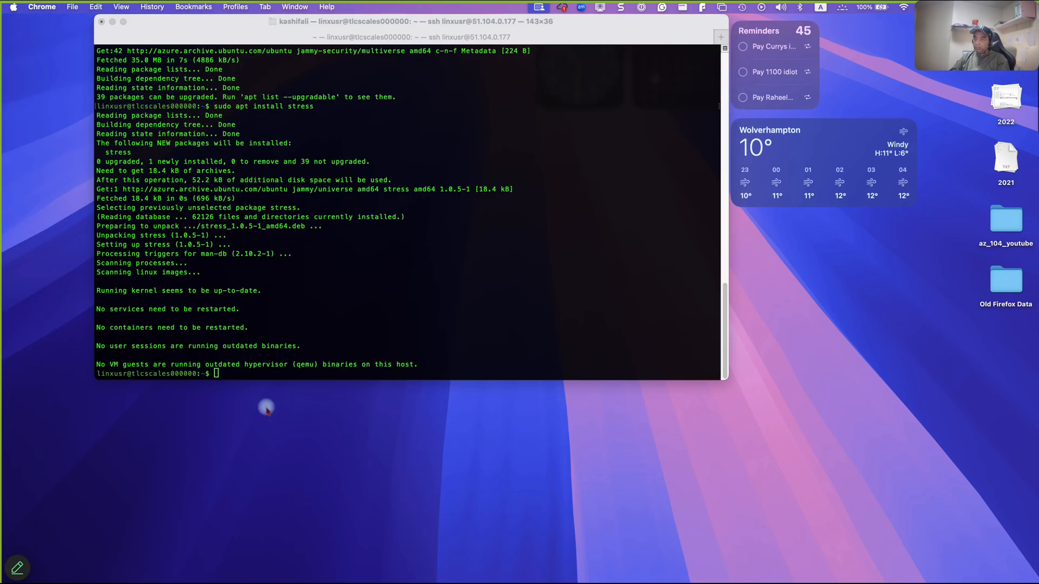
left_click(259, 377)
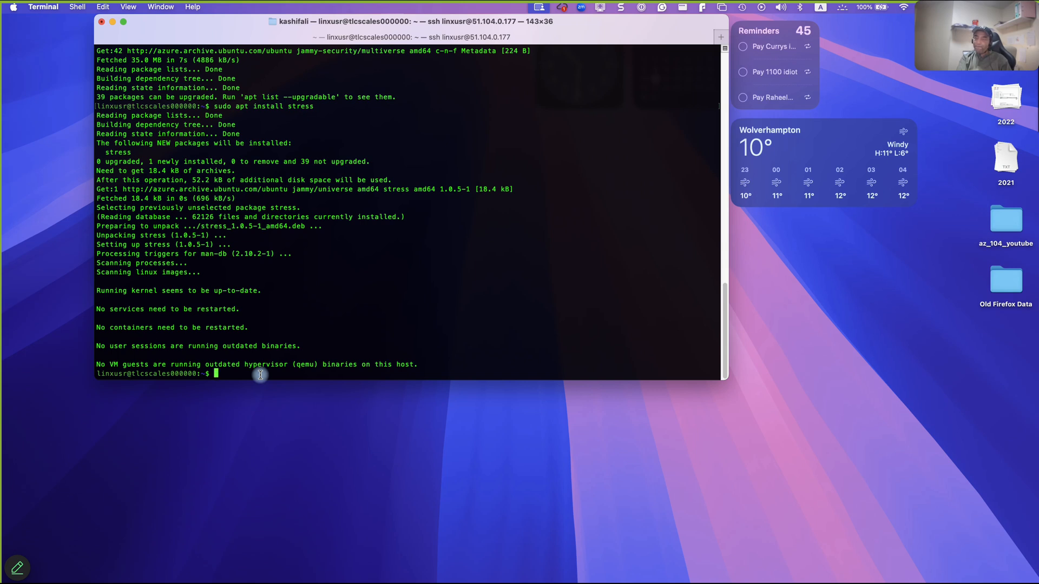
type("tre")
key("BackSpace")
key("BackSpace")
key("BackSpace")
key("BackSpace")
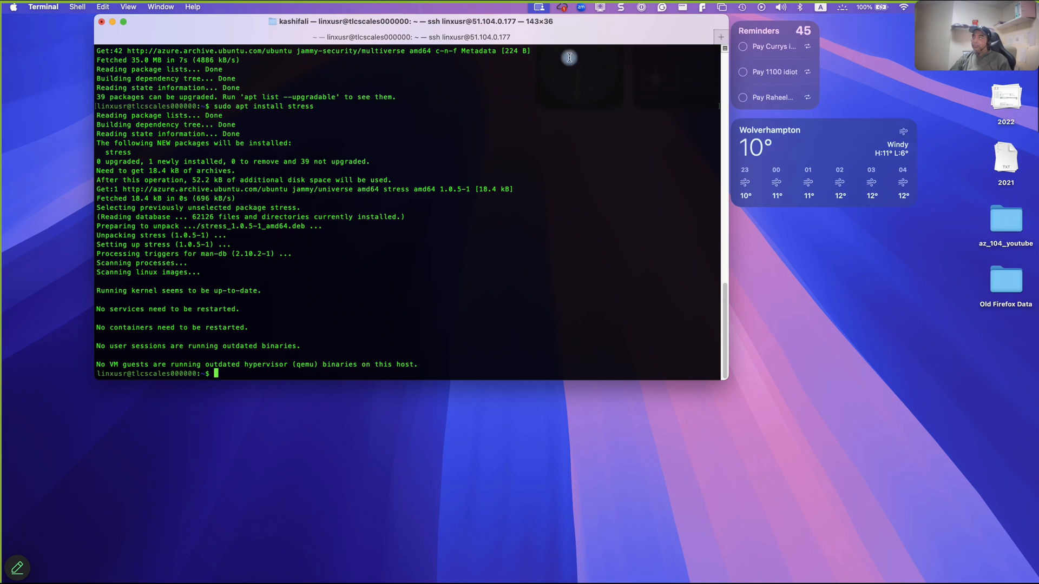
left_click(599, 7)
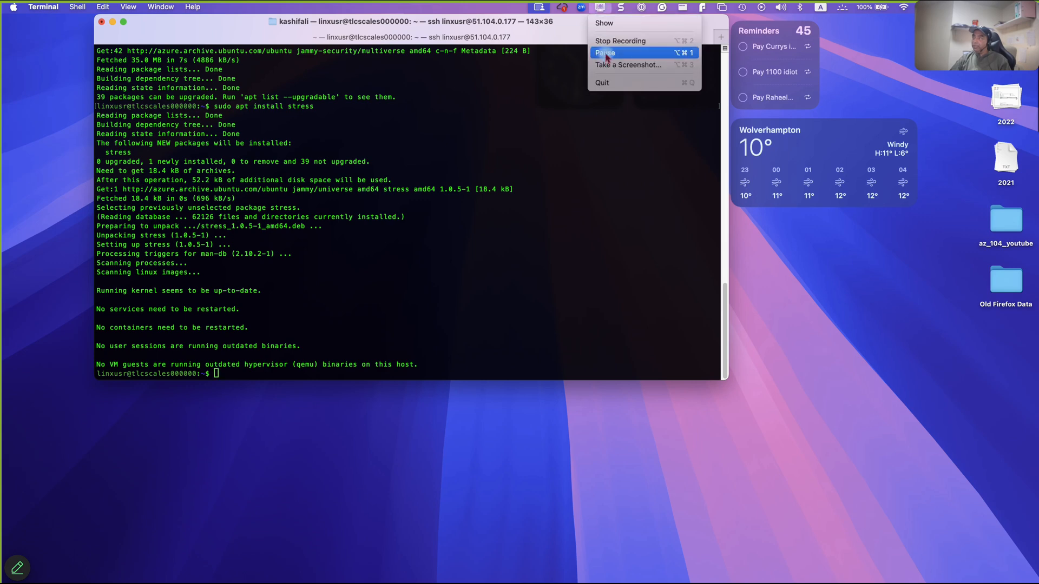
left_click(605, 53)
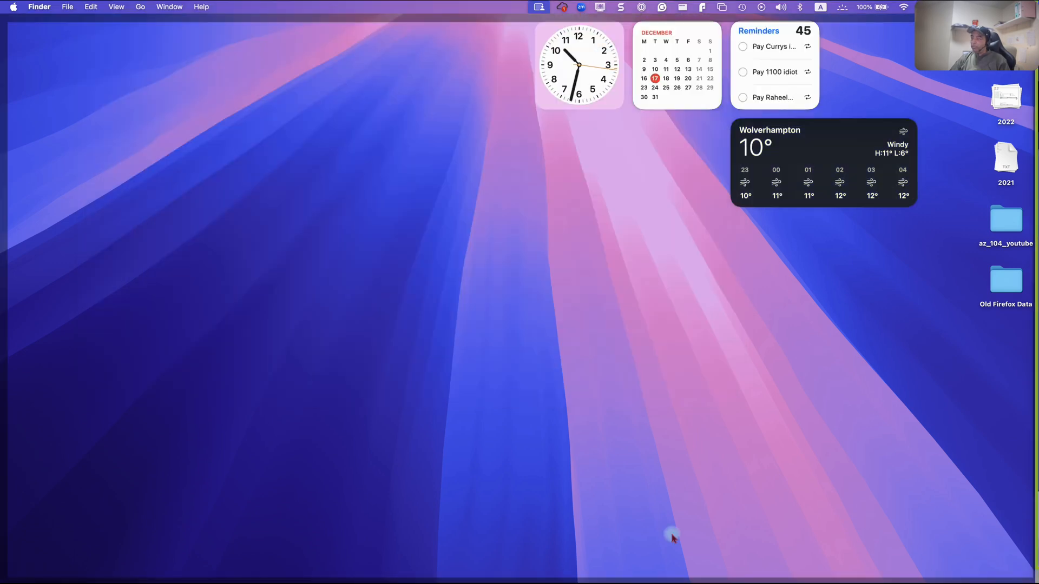
mouse_move(736, 579)
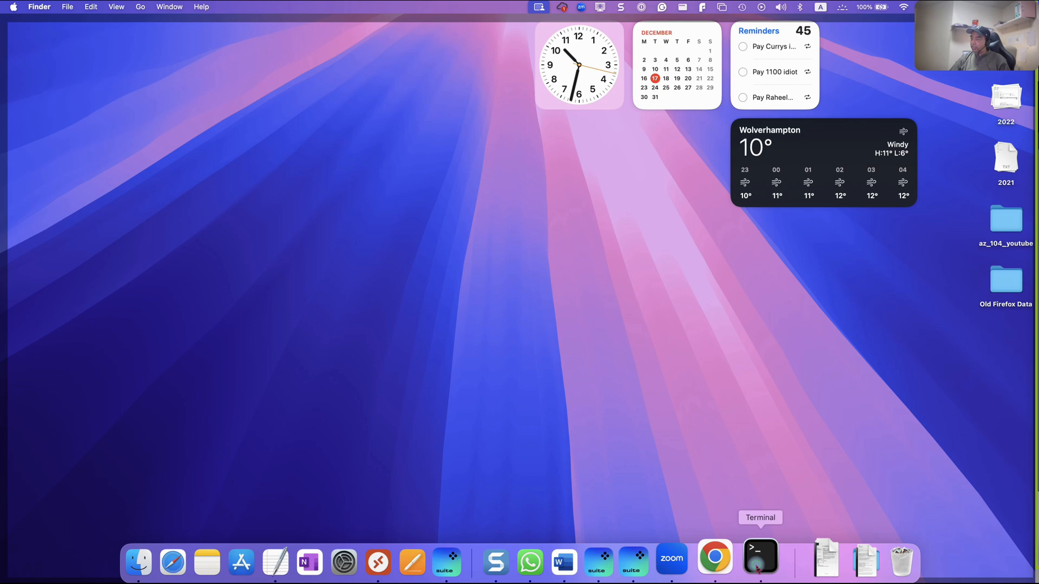
- Put the instance's CPU under load with stress --cpu 1000, minimizing the course browser window behind Terminal
left_click(721, 560)
left_click(764, 560)
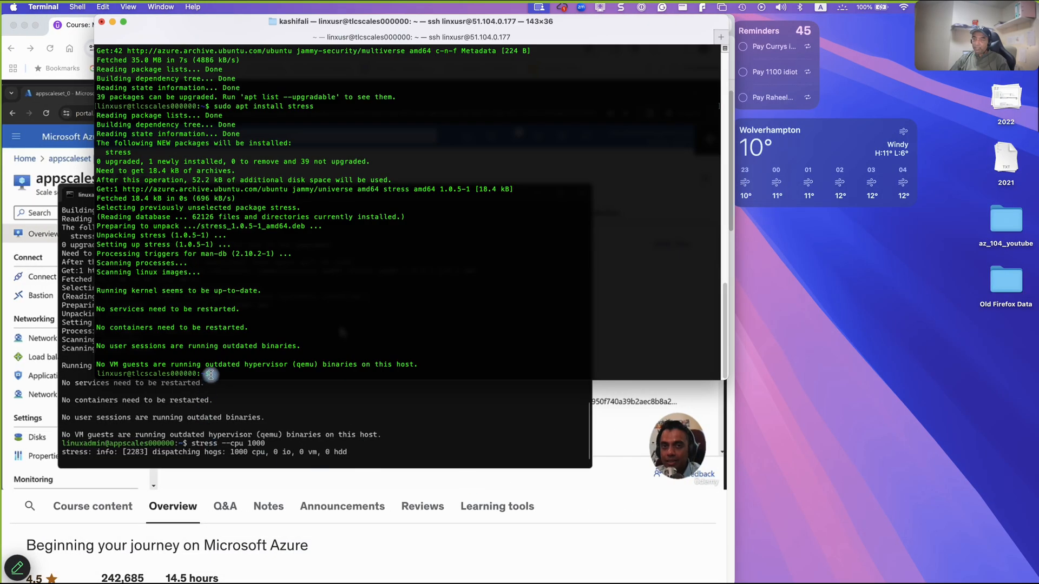
type("stress")
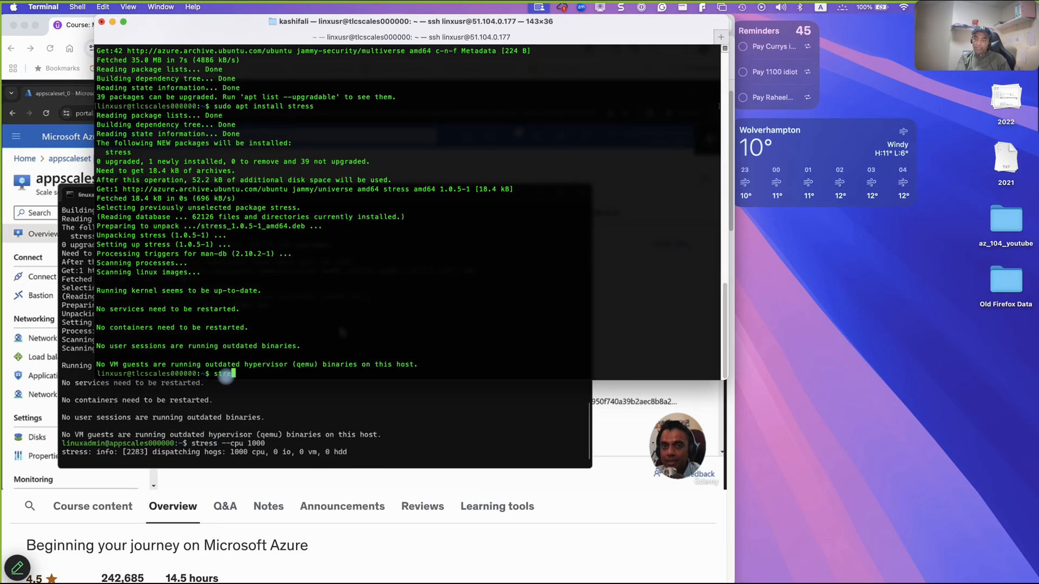
left_click(57, 36)
left_click(24, 26)
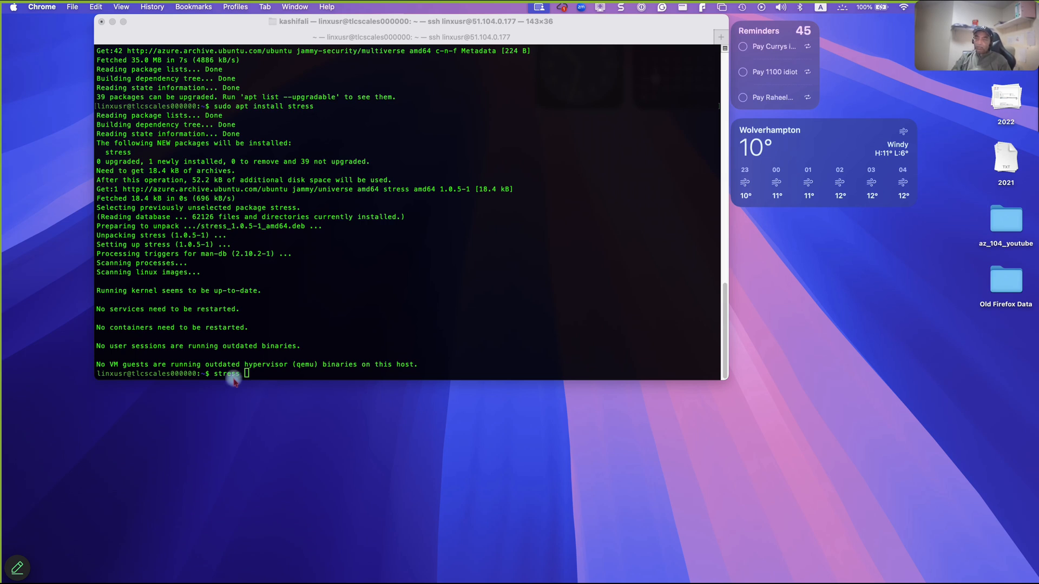
left_click(250, 374)
type("--cpu 1000")
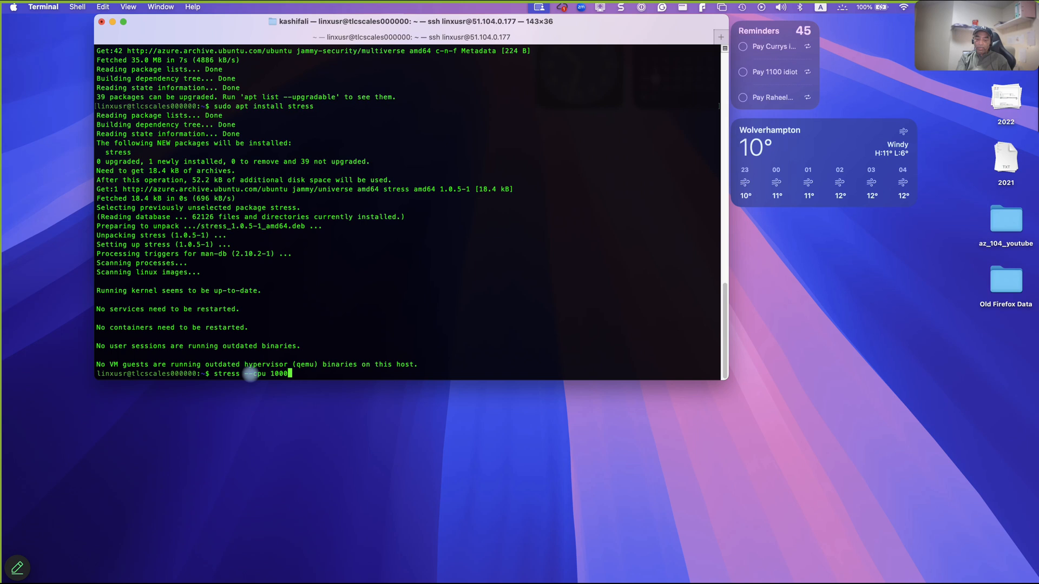
key("Return")
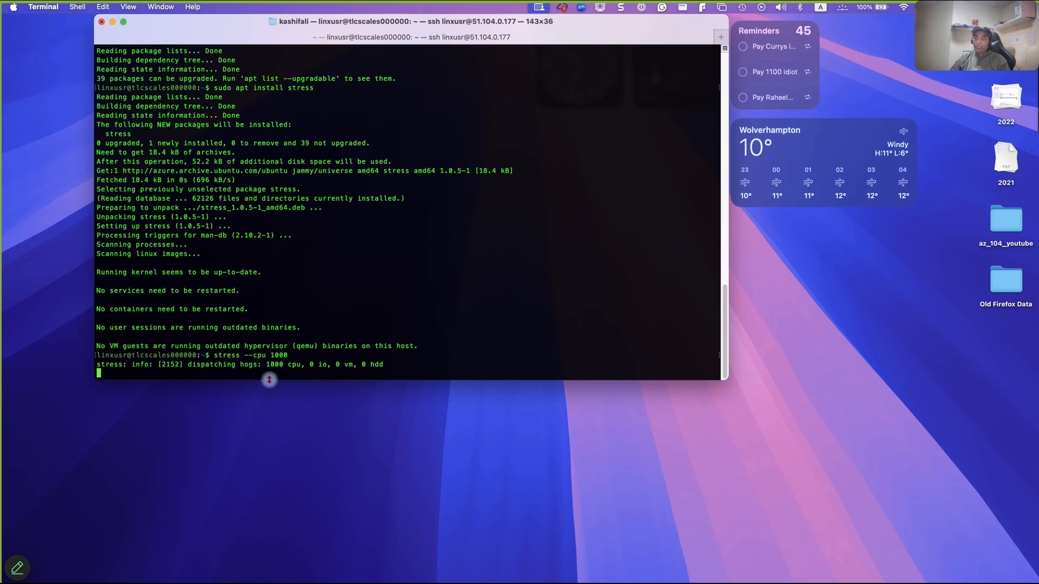
- Switch to the Azure portal in Chrome and chart the Percentage CPU metric for the tlcscaleset scale set
left_click(409, 458)
left_click(409, 458)
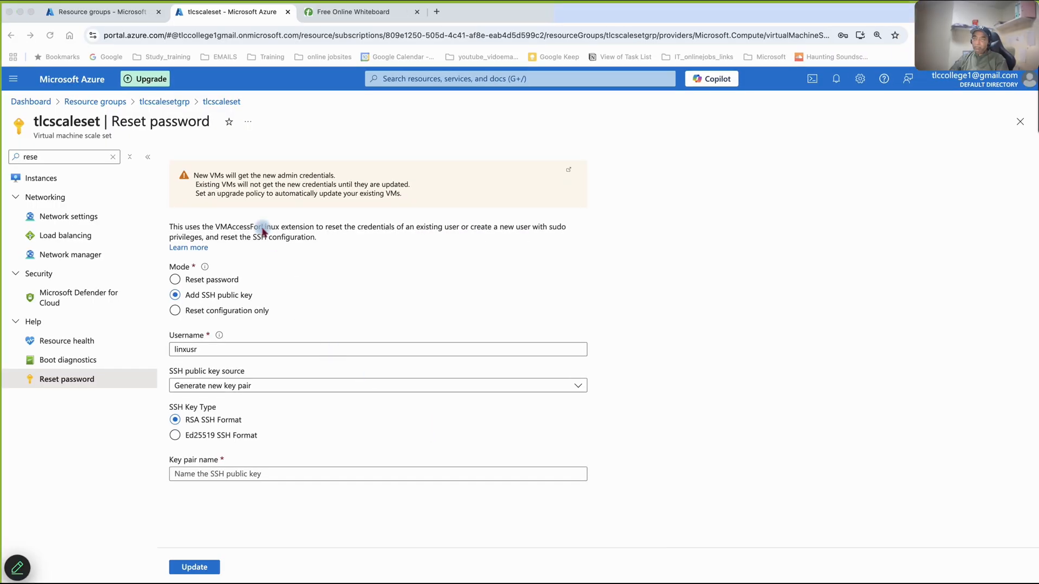
left_click(165, 103)
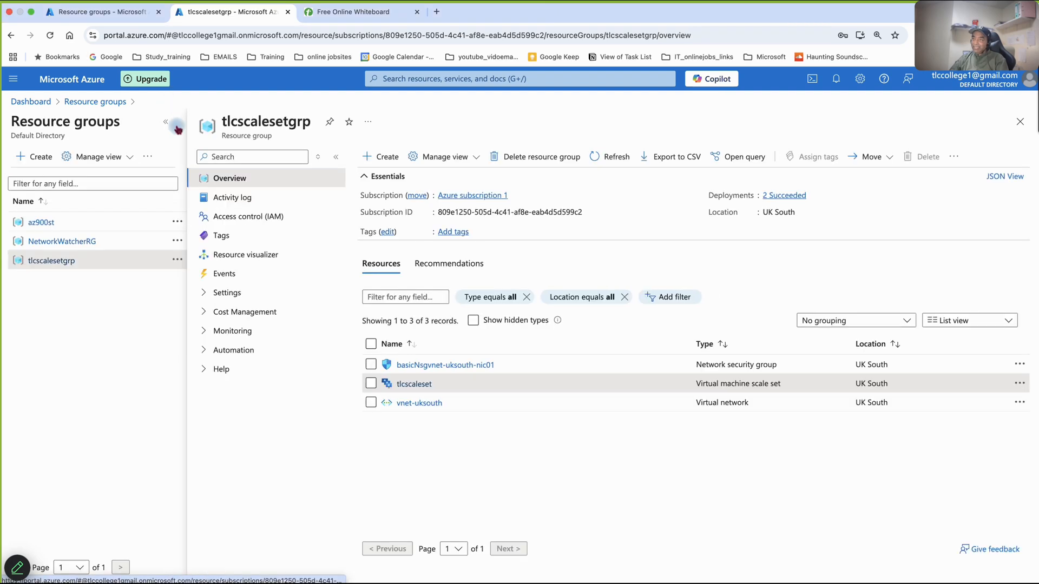
left_click(410, 388)
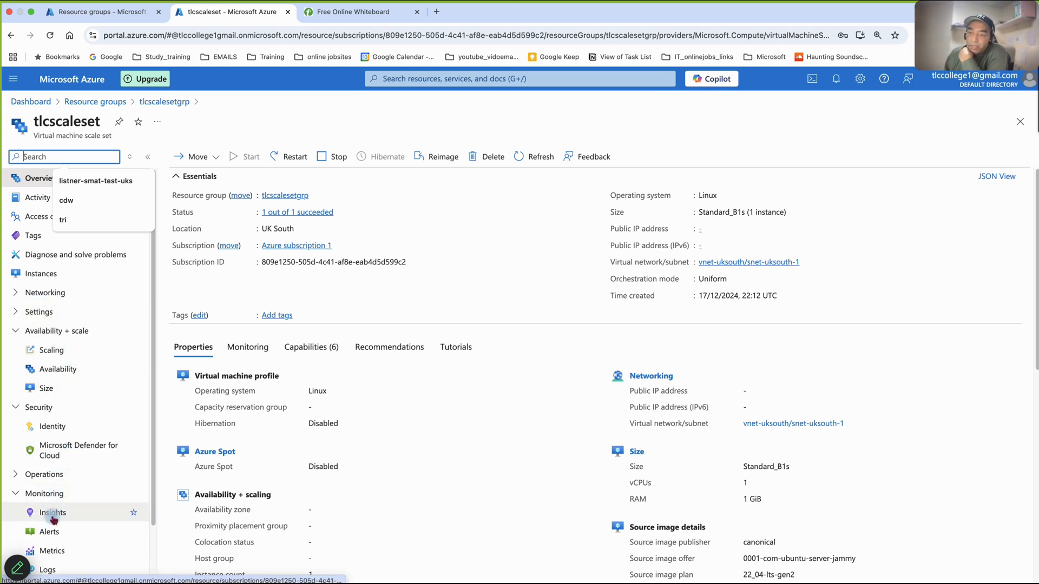
left_click(55, 555)
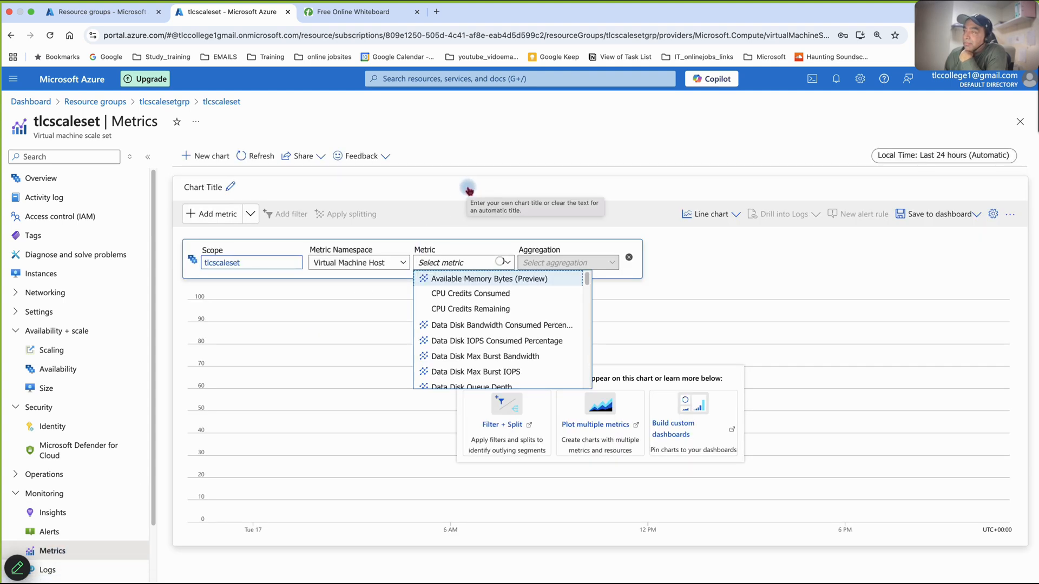
left_click(471, 259)
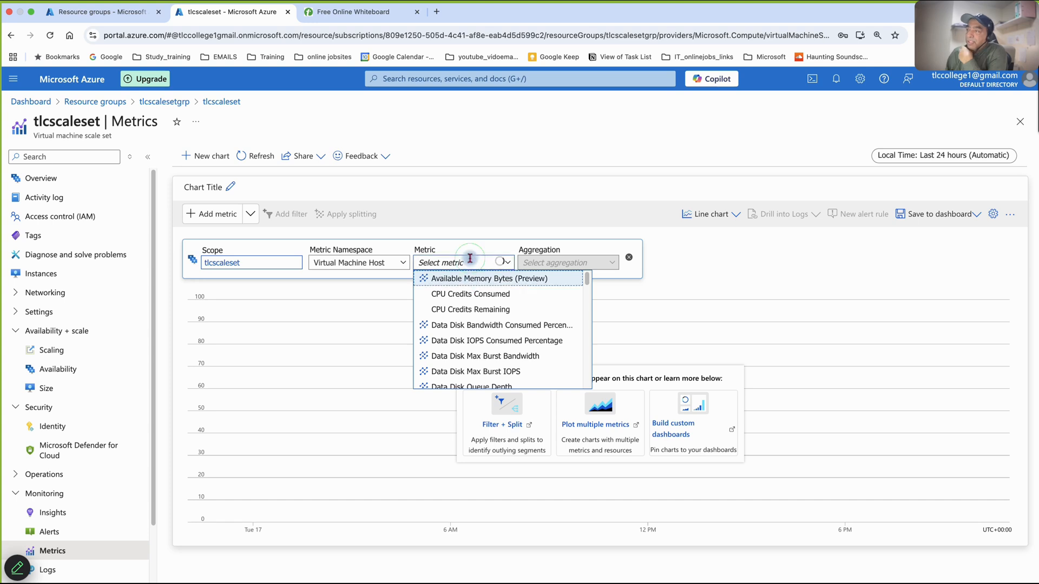
type("cpu")
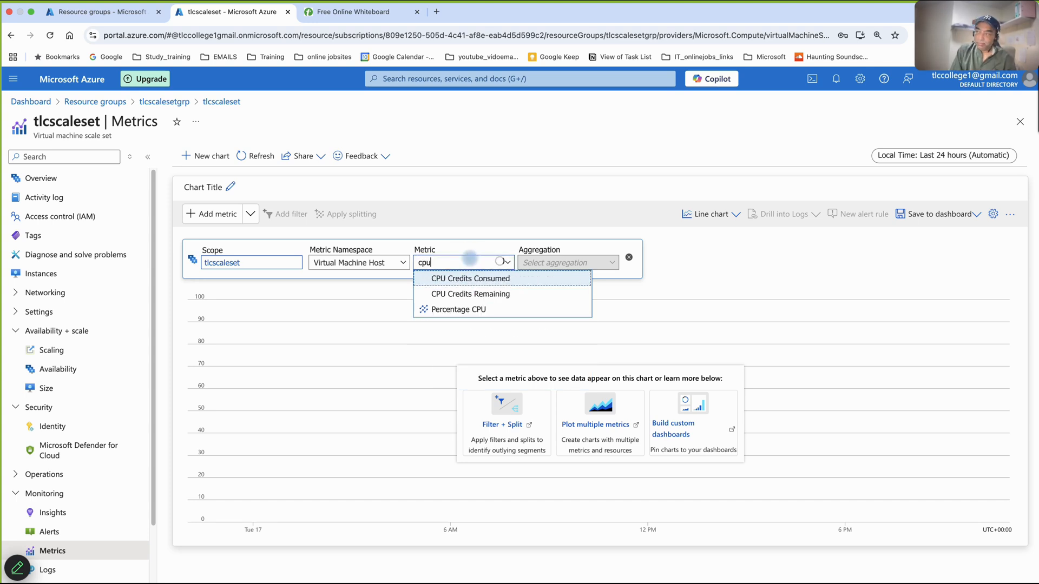
left_click(467, 308)
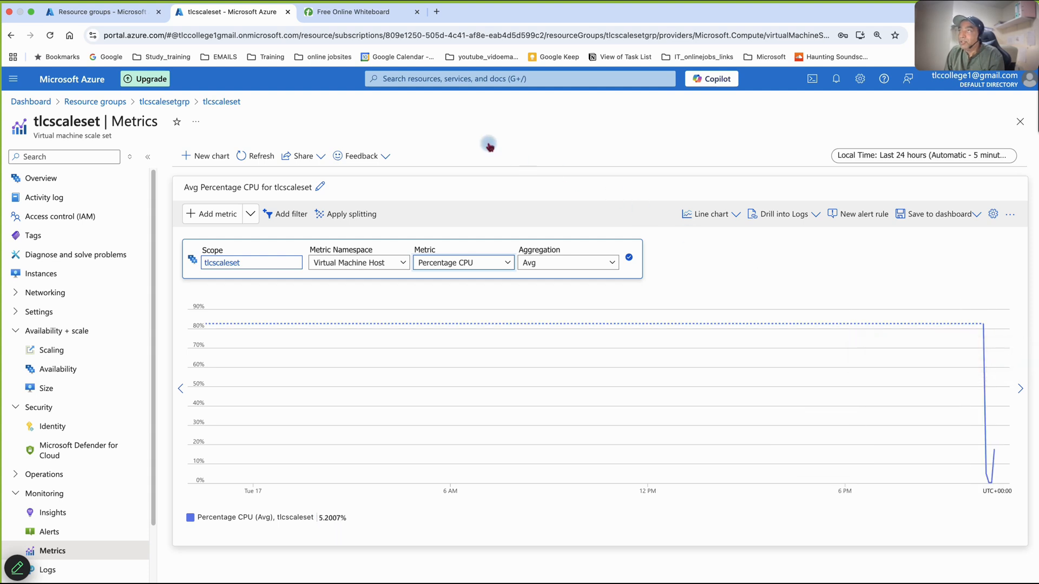
- Add a new board to the online whiteboard and handwrite the heading VMSS with the point "increase or decrease"
left_click(353, 11)
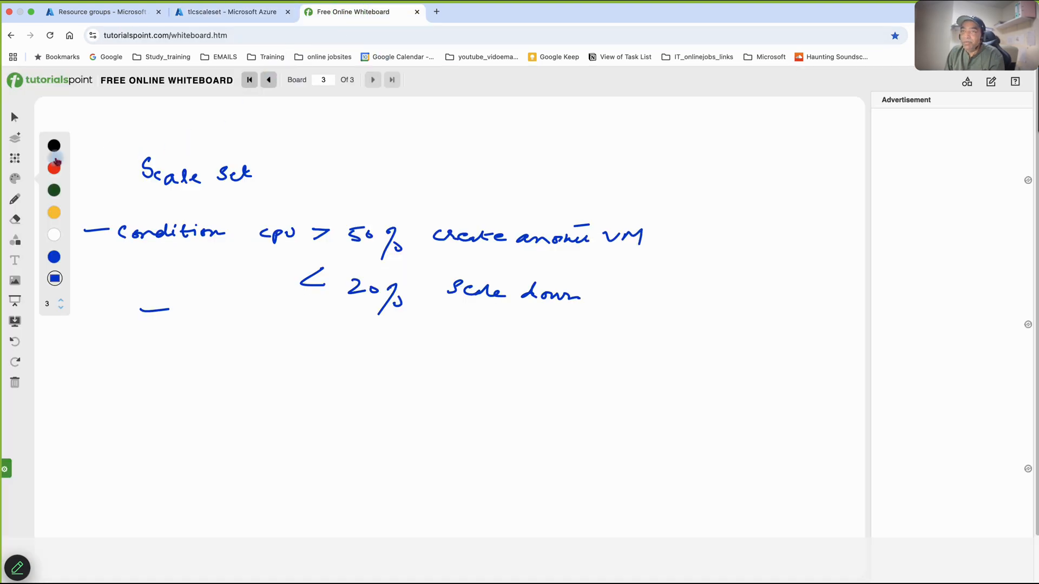
left_click(16, 139)
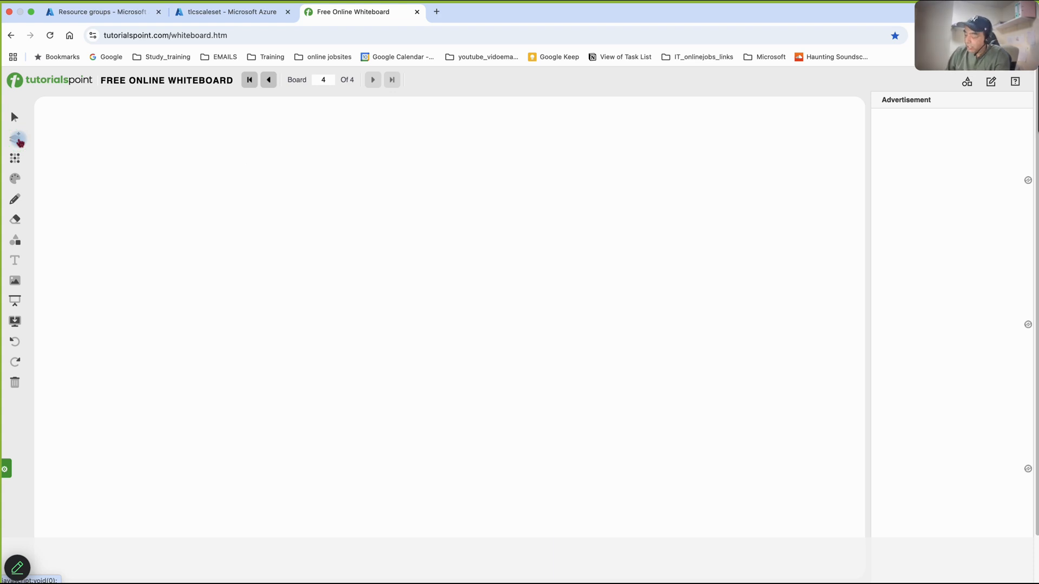
mouse_move(108, 143)
left_mouse_down()
mouse_move(151, 151)
mouse_move(147, 158)
mouse_move(164, 148)
mouse_move(160, 160)
left_mouse_up()
left_click_drag(82, 193, 110, 189)
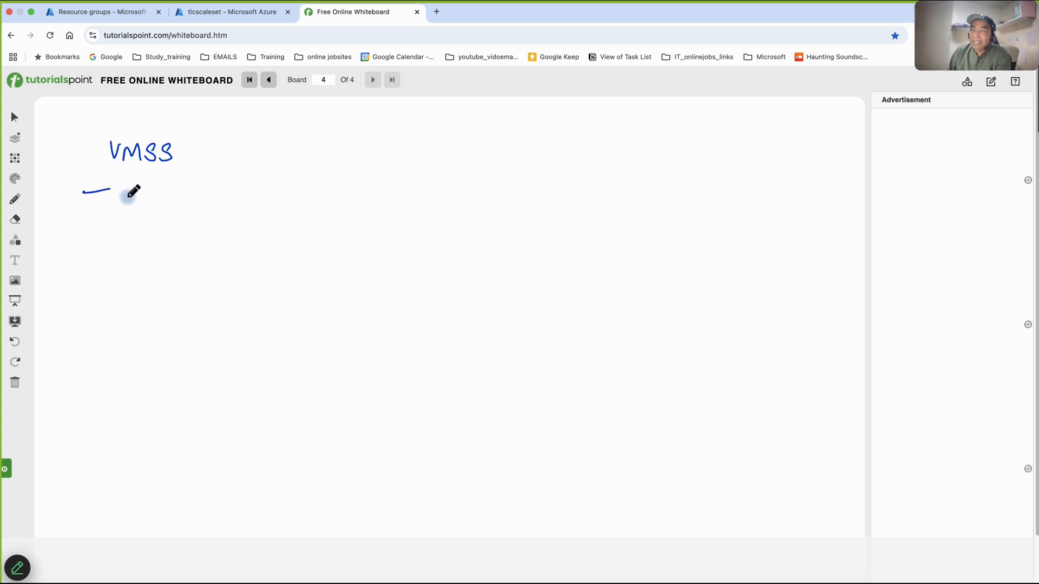
mouse_move(127, 196)
left_mouse_down()
mouse_move(124, 204)
mouse_move(234, 202)
mouse_move(269, 188)
mouse_move(278, 200)
mouse_move(343, 206)
left_mouse_up()
left_click(124, 186)
- Handwrite "Scale out" and "Scale in" below the first point, followed by "based on which condition"
mouse_move(141, 246)
left_mouse_down()
mouse_move(137, 233)
mouse_move(153, 240)
left_mouse_up()
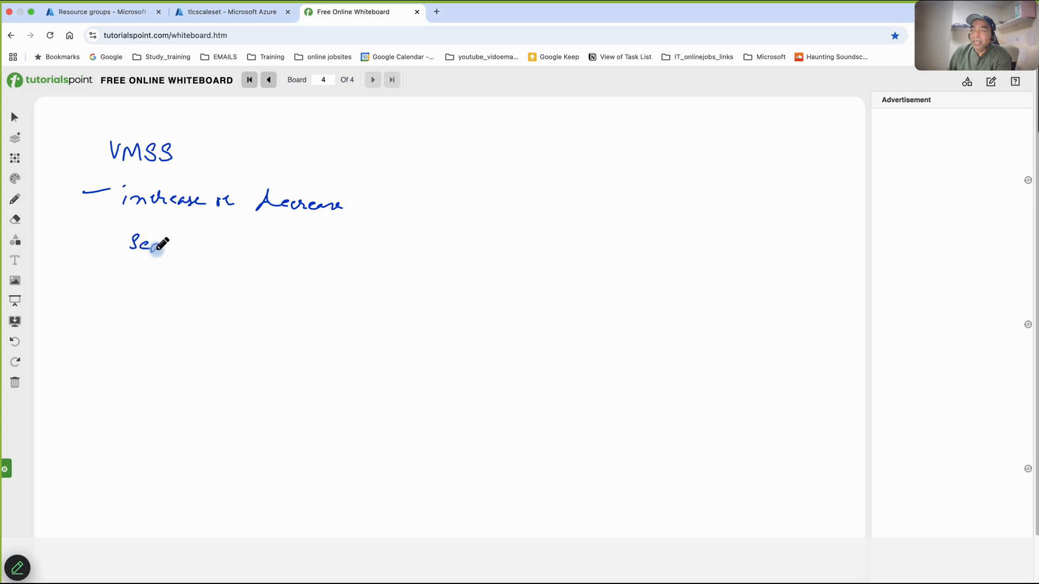
left_click_drag(173, 245, 277, 245)
mouse_move(140, 271)
left_mouse_down()
mouse_move(132, 284)
mouse_move(269, 281)
mouse_move(383, 297)
left_mouse_up()
left_click(303, 276)
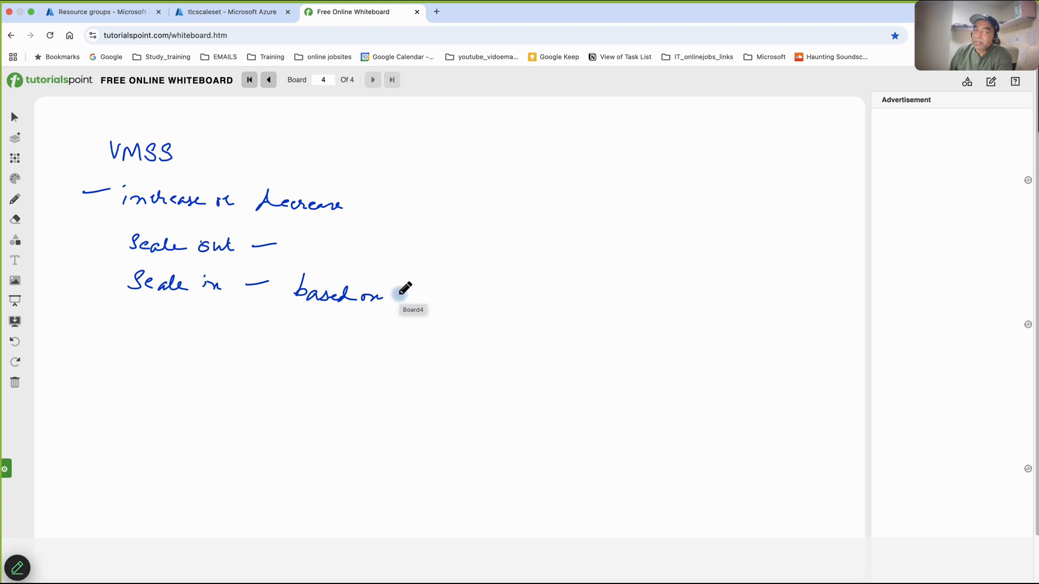
mouse_move(401, 297)
left_mouse_down()
mouse_move(515, 286)
mouse_move(517, 295)
mouse_move(548, 293)
mouse_move(540, 281)
left_mouse_up()
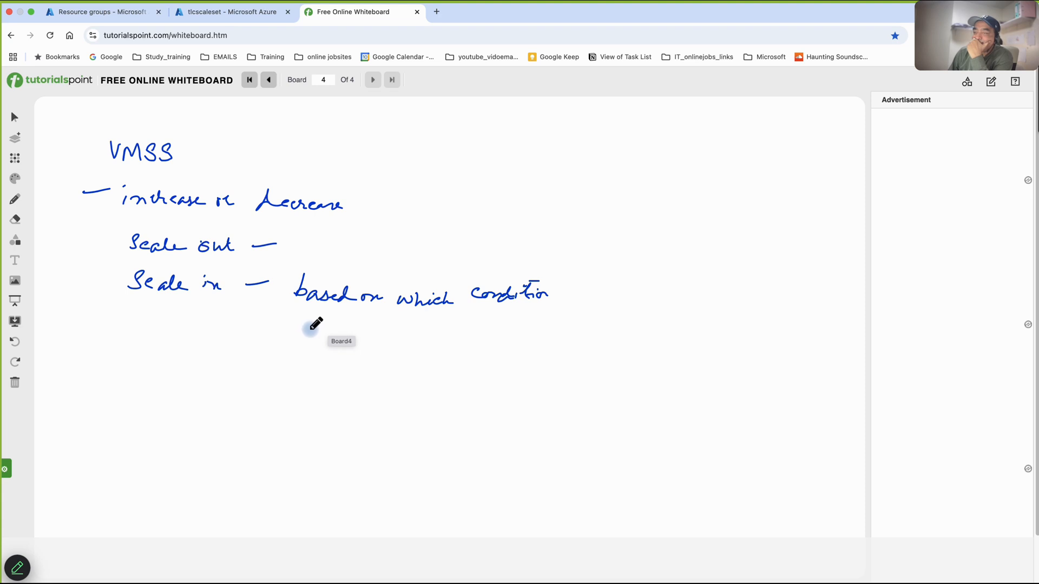
- Draw an arrow to the scaling conditions and handwrite "CPU > 50 Scale out" and "< 20 Scale in"
left_click_drag(298, 332, 310, 332)
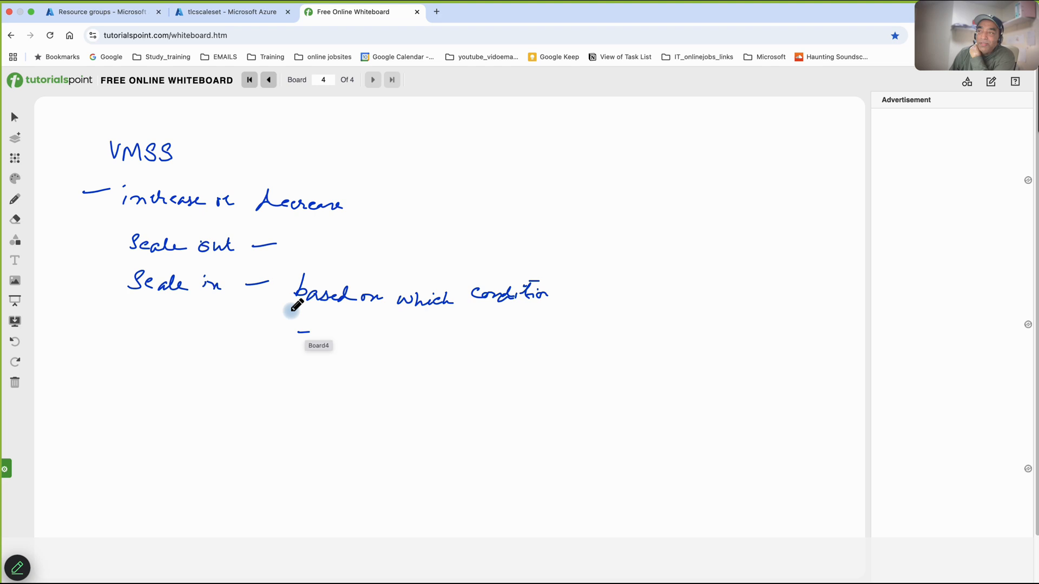
left_click_drag(284, 255, 284, 338)
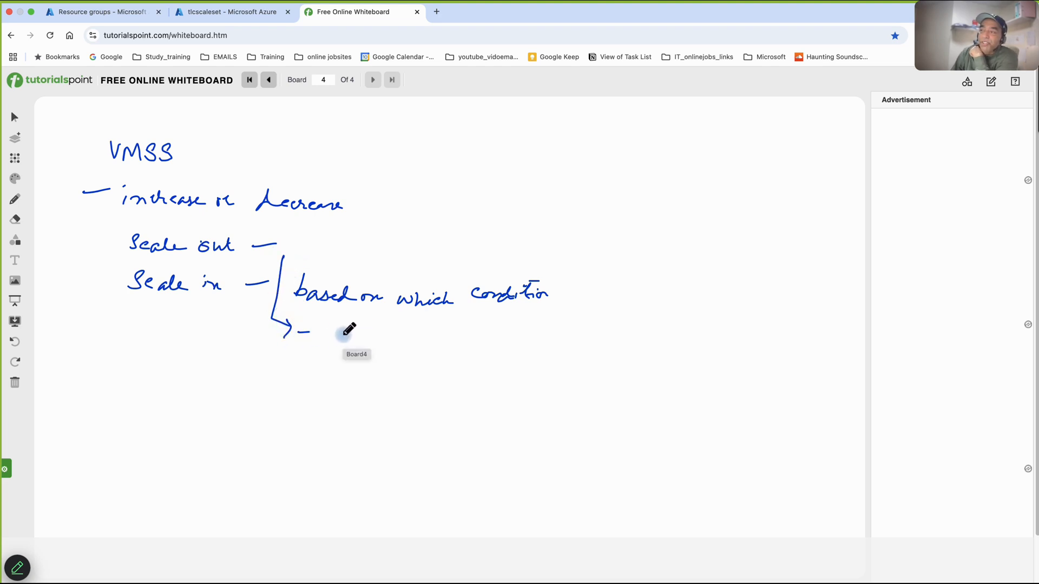
mouse_move(340, 326)
left_mouse_down()
mouse_move(400, 348)
mouse_move(433, 346)
mouse_move(447, 330)
left_mouse_up()
left_click_drag(452, 332, 456, 332)
mouse_move(405, 369)
left_mouse_down()
mouse_move(390, 379)
mouse_move(458, 376)
left_mouse_up()
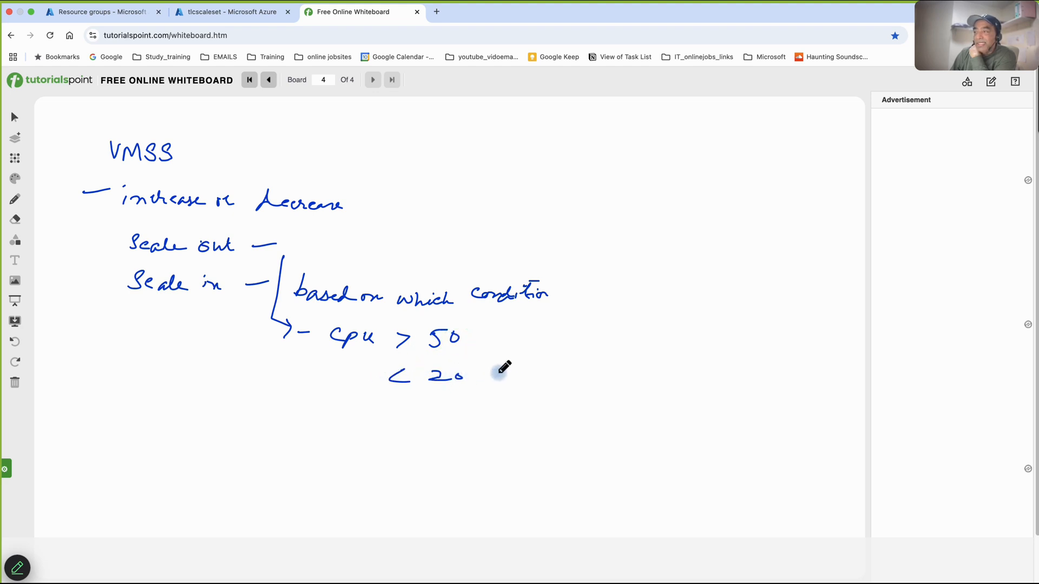
left_click_drag(497, 369, 489, 381)
left_click_drag(506, 373, 562, 380)
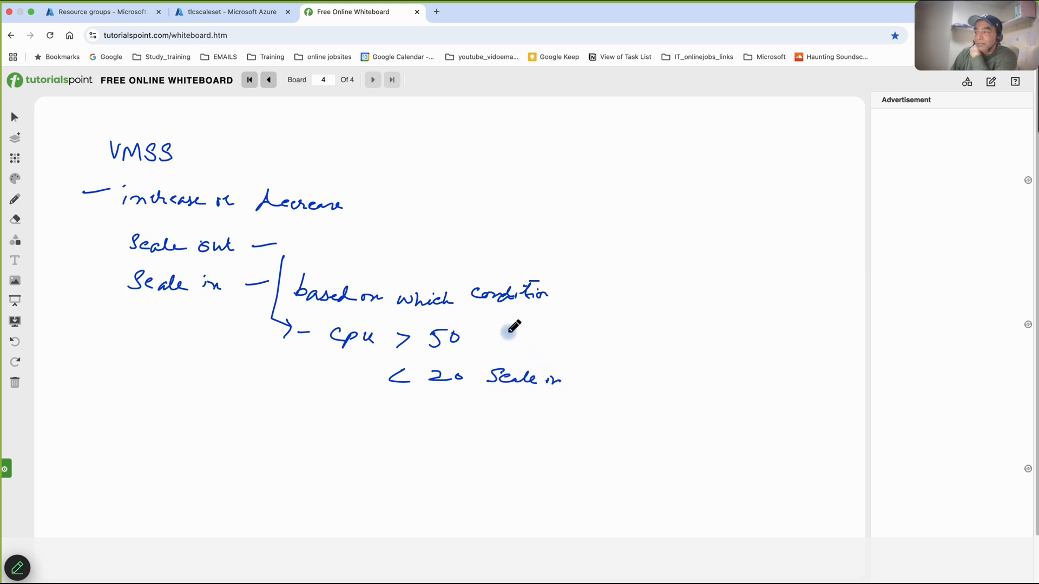
left_click_drag(501, 339, 571, 337)
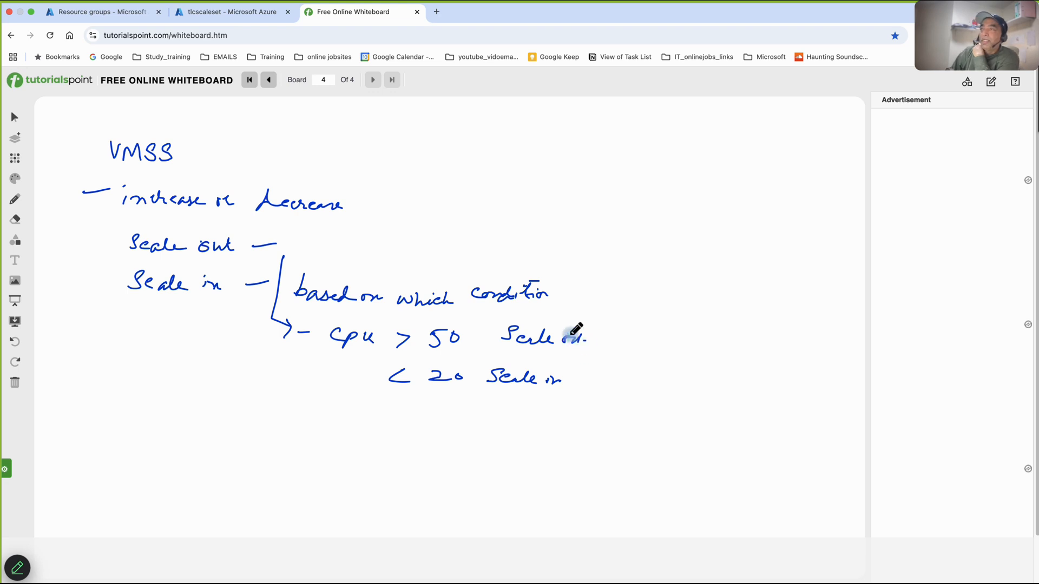
- Return to the tlcscaleset metrics page, refresh the Percentage CPU chart and inspect its most recent data points
left_click(121, 18)
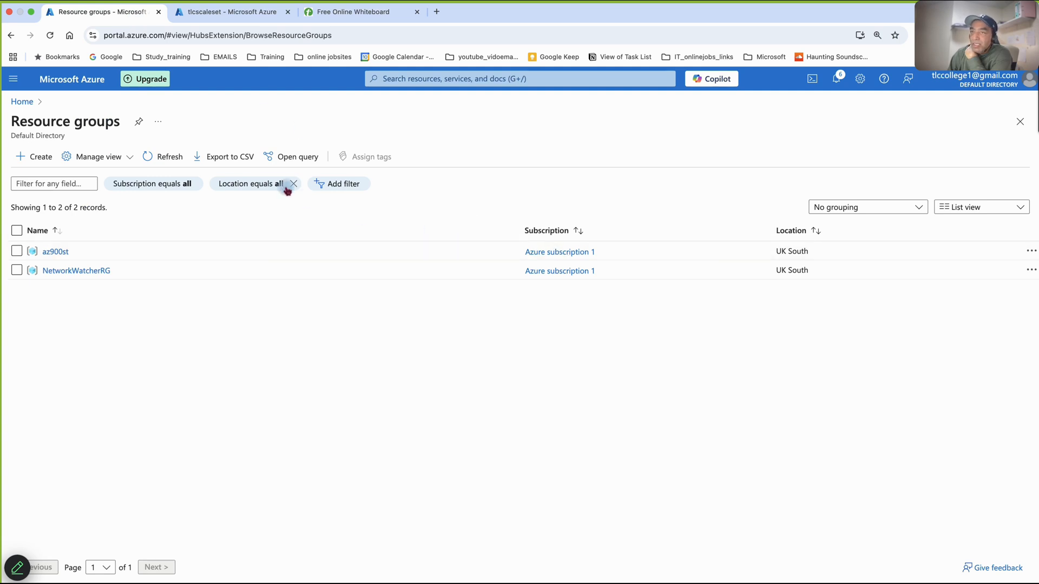
left_click(227, 11)
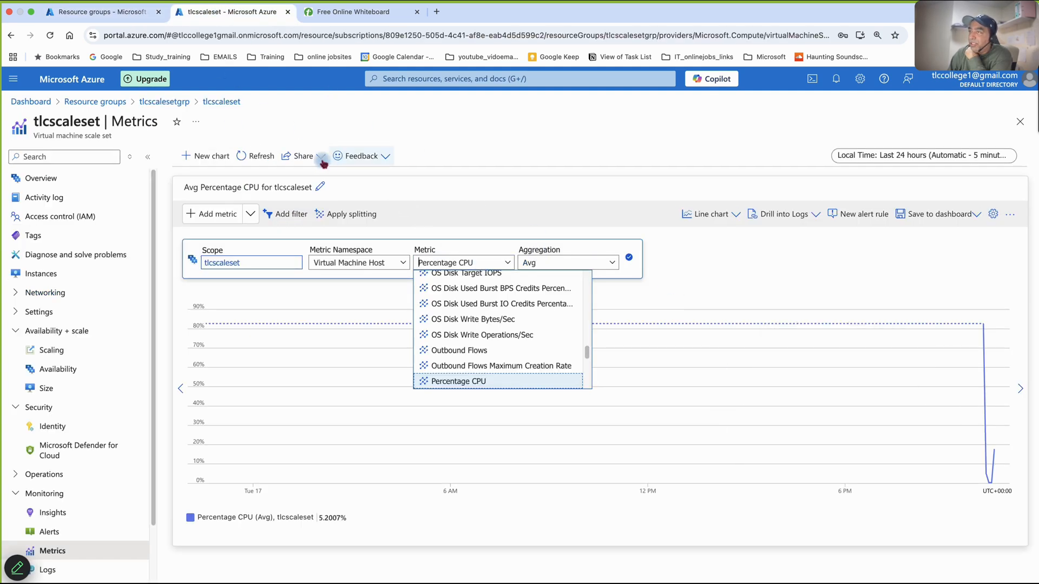
left_click(465, 208)
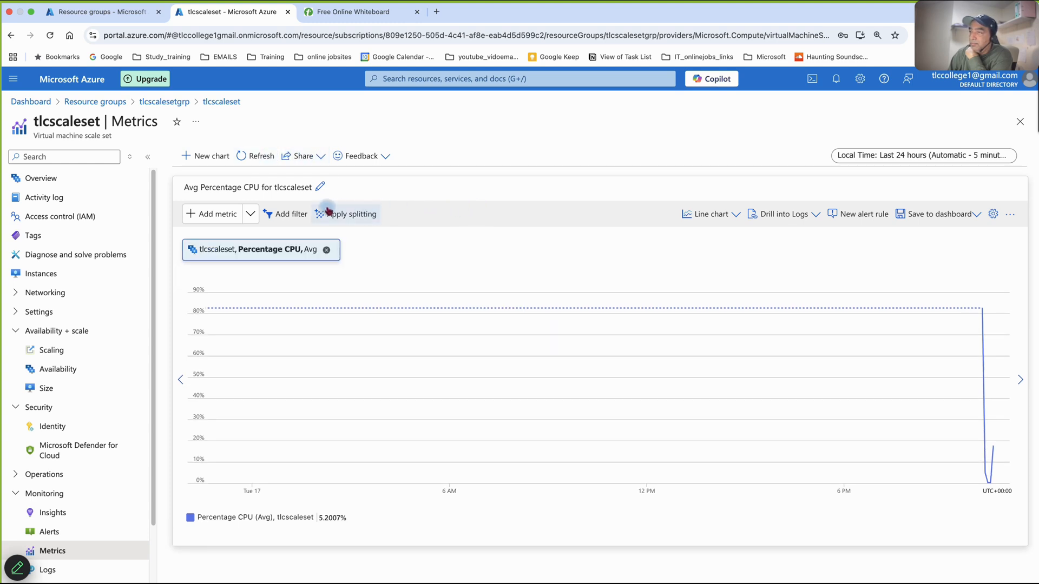
left_click(267, 157)
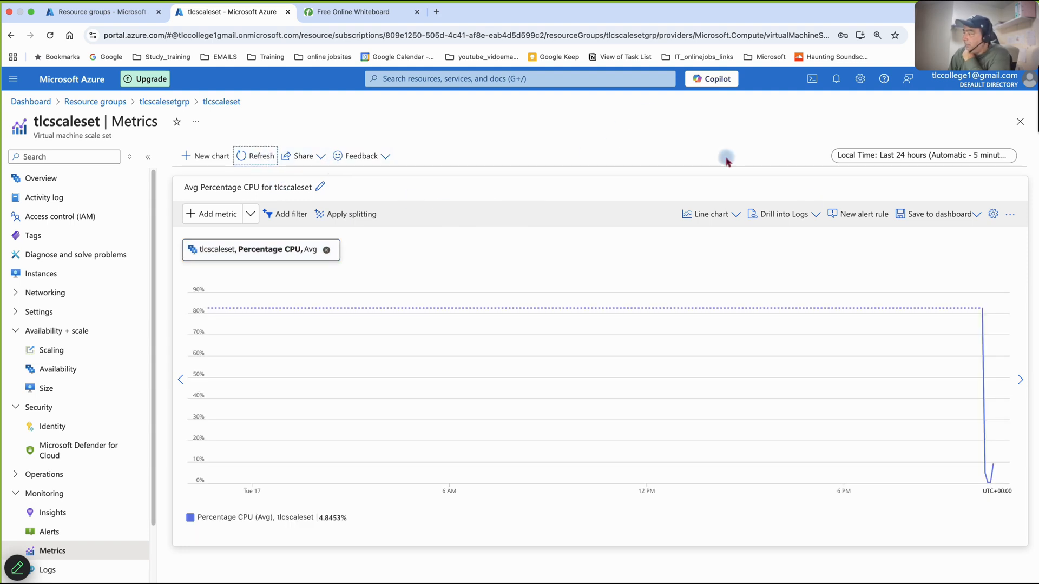
mouse_move(990, 438)
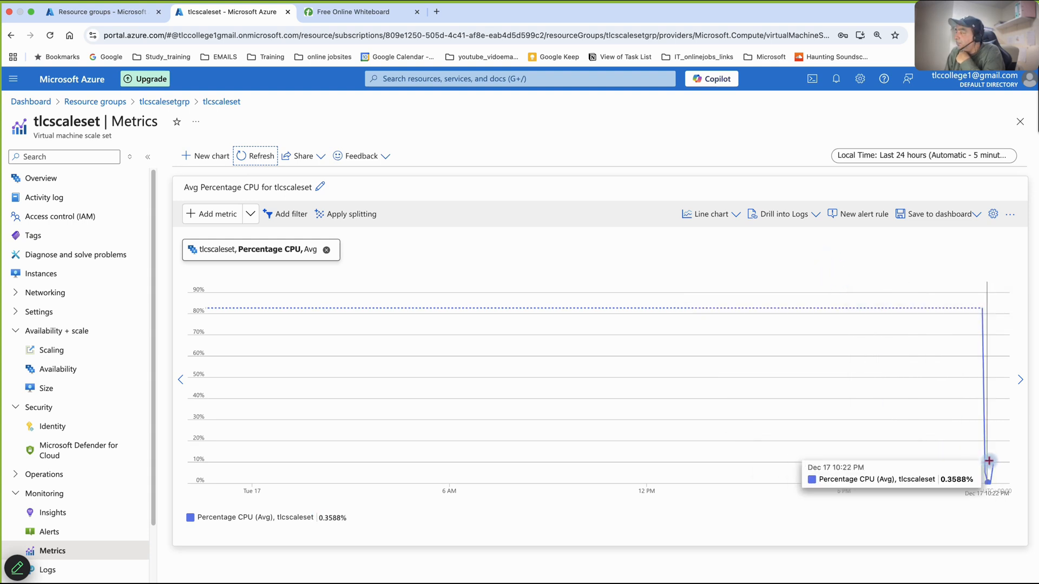
mouse_move(994, 462)
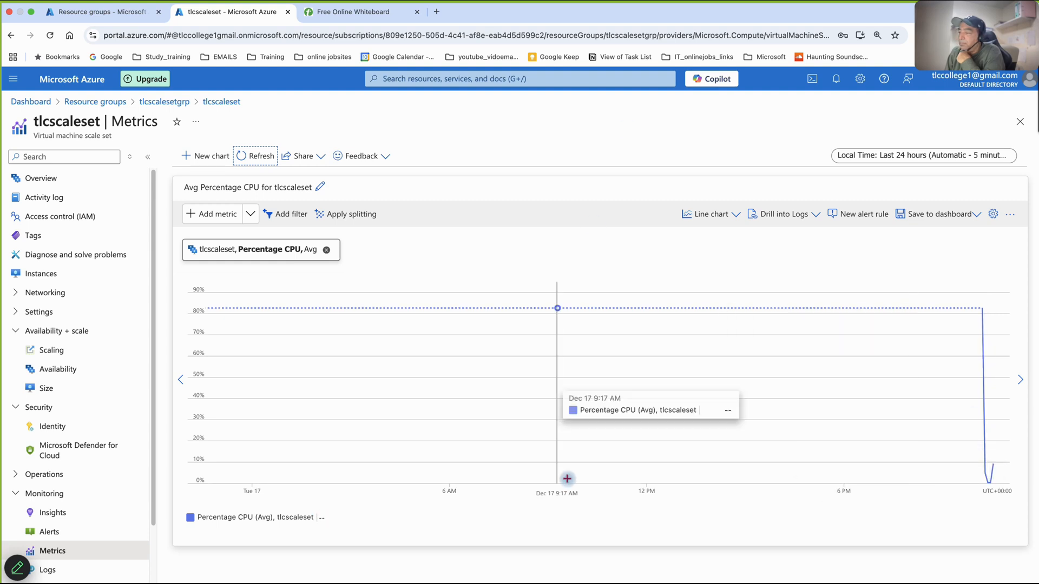
- Switch to Terminal to check the running stress command, and return to the scale set metrics in Chrome
mouse_move(754, 575)
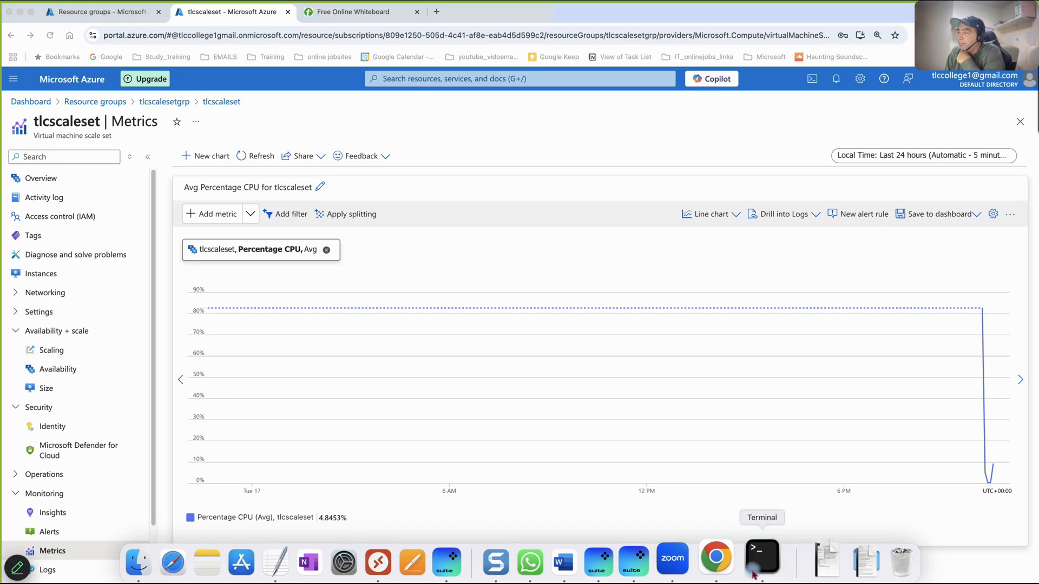
left_click(754, 575)
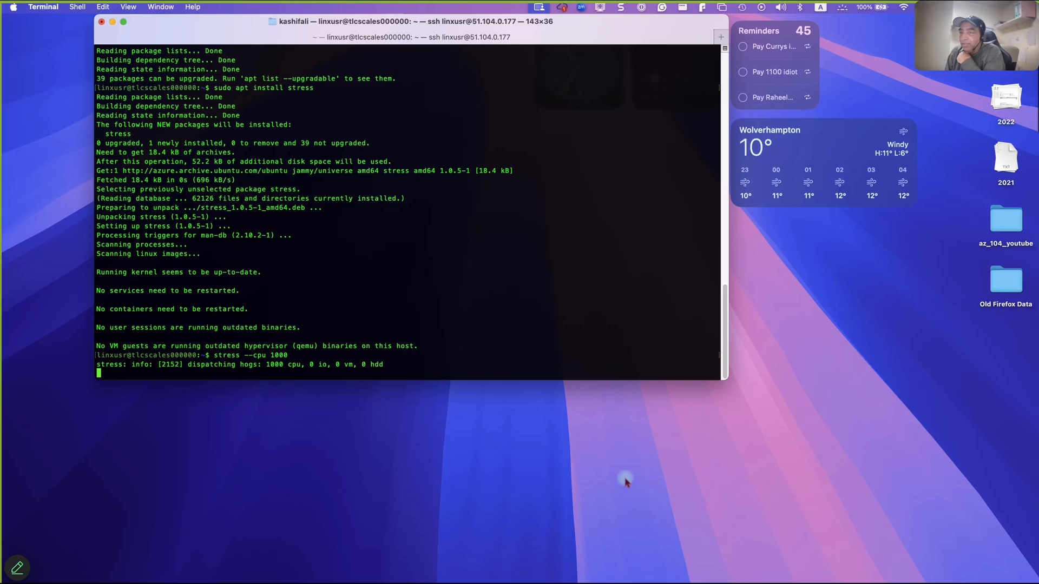
left_click(727, 500)
mouse_move(570, 566)
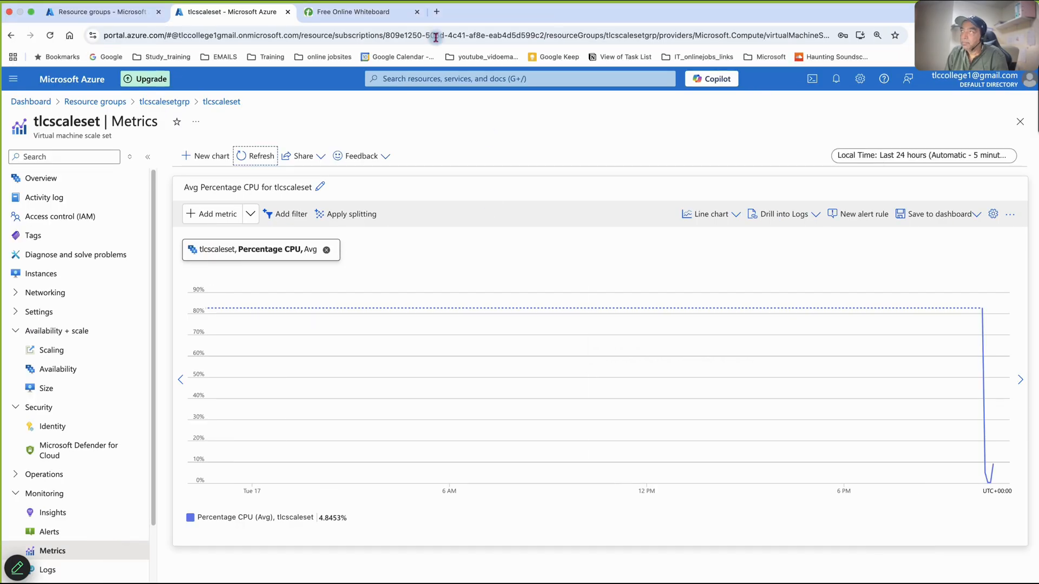
mouse_move(479, 8)
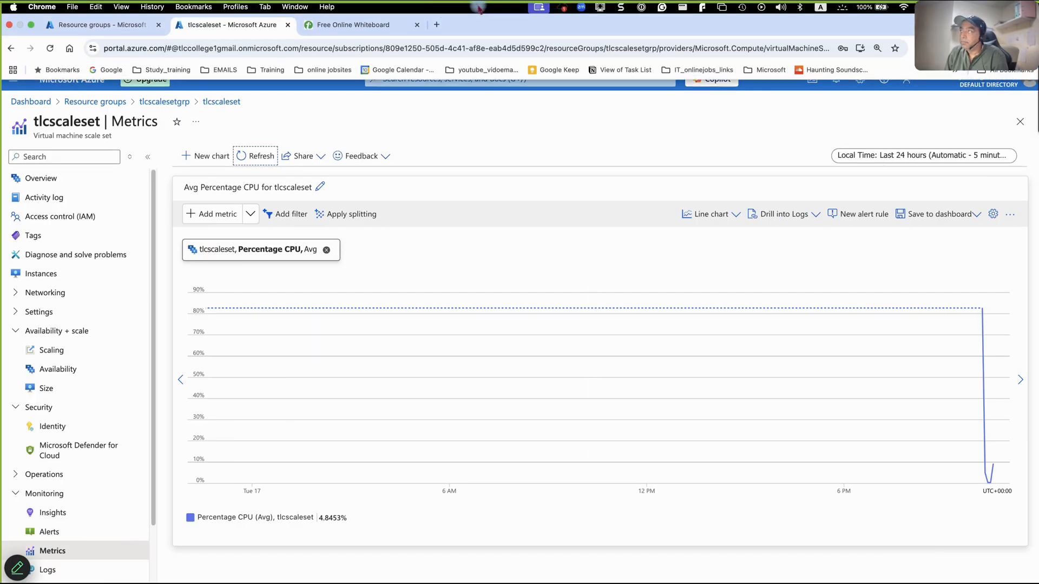
left_click(600, 8)
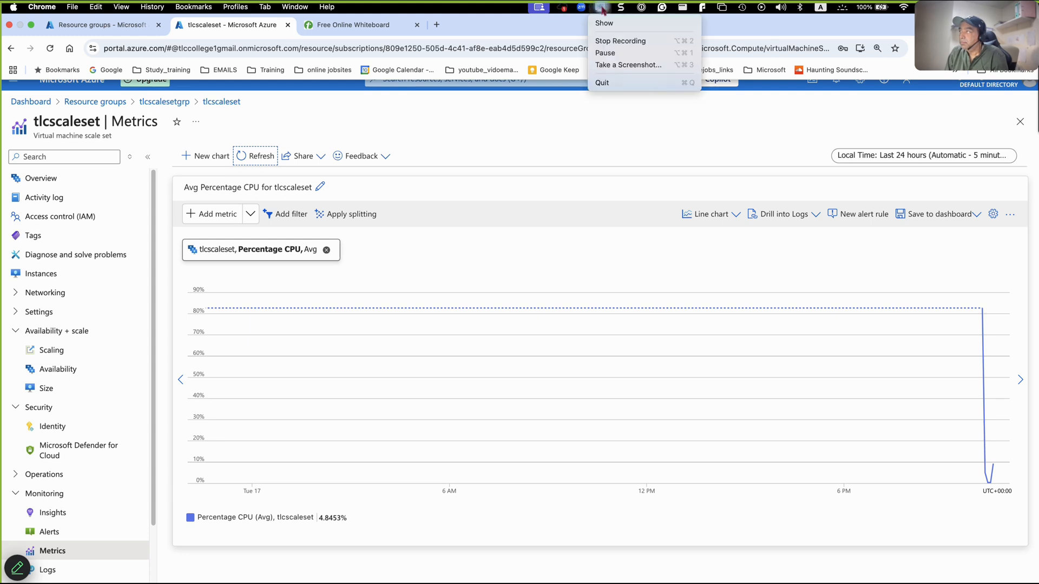
left_click(594, 139)
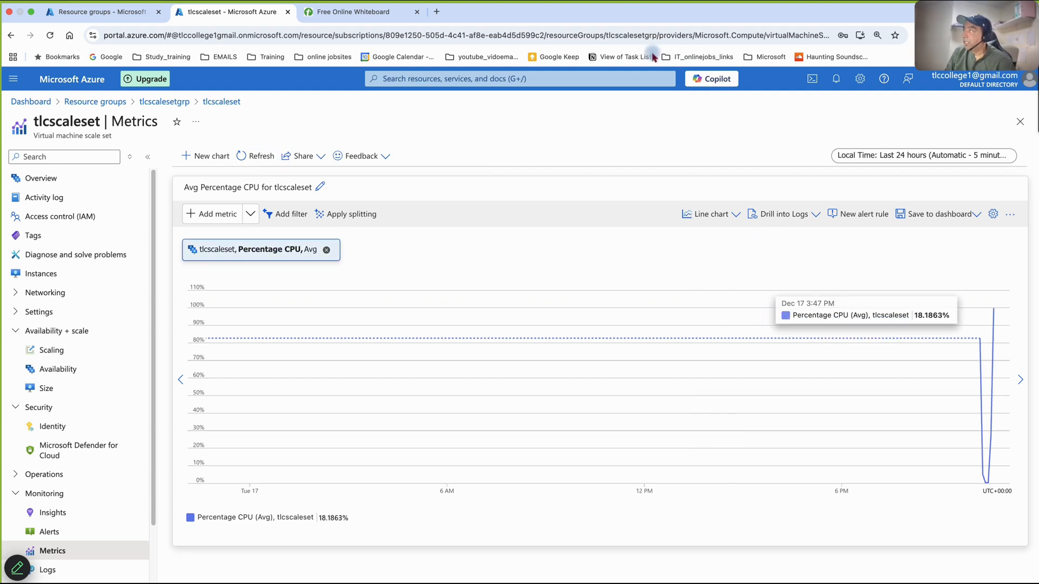
mouse_move(609, 6)
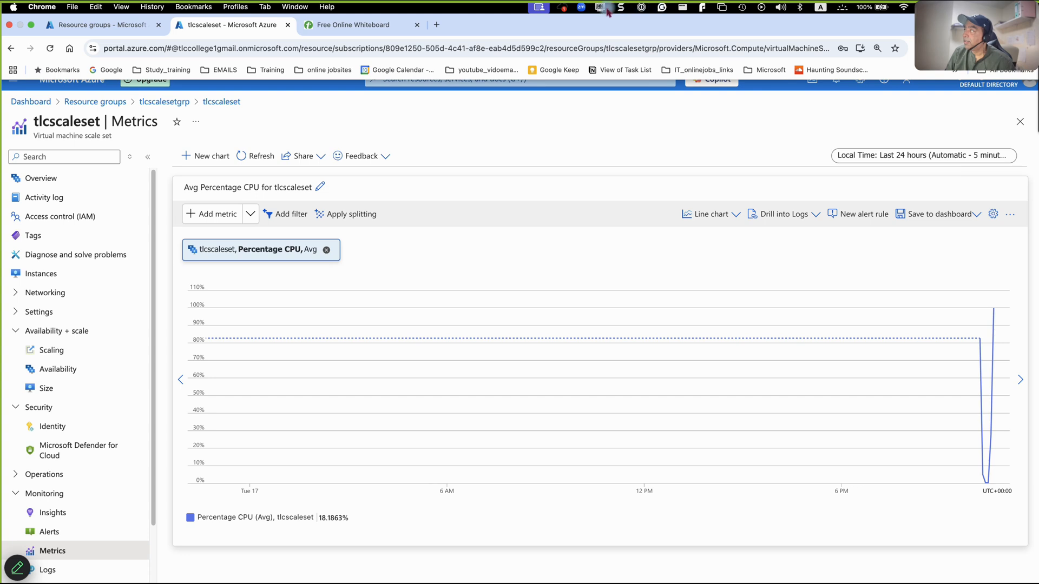
left_click(600, 7)
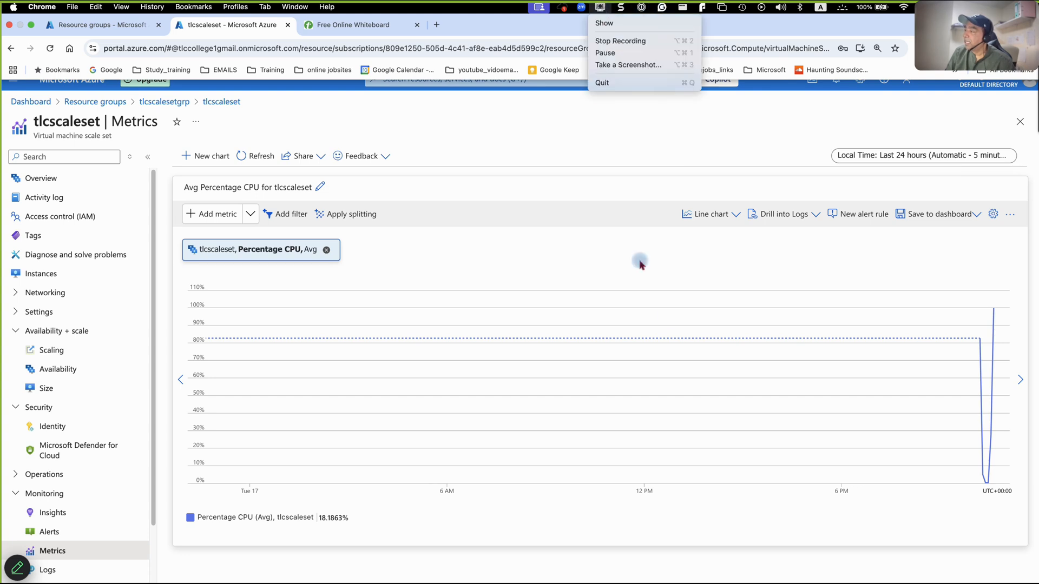
left_click(589, 556)
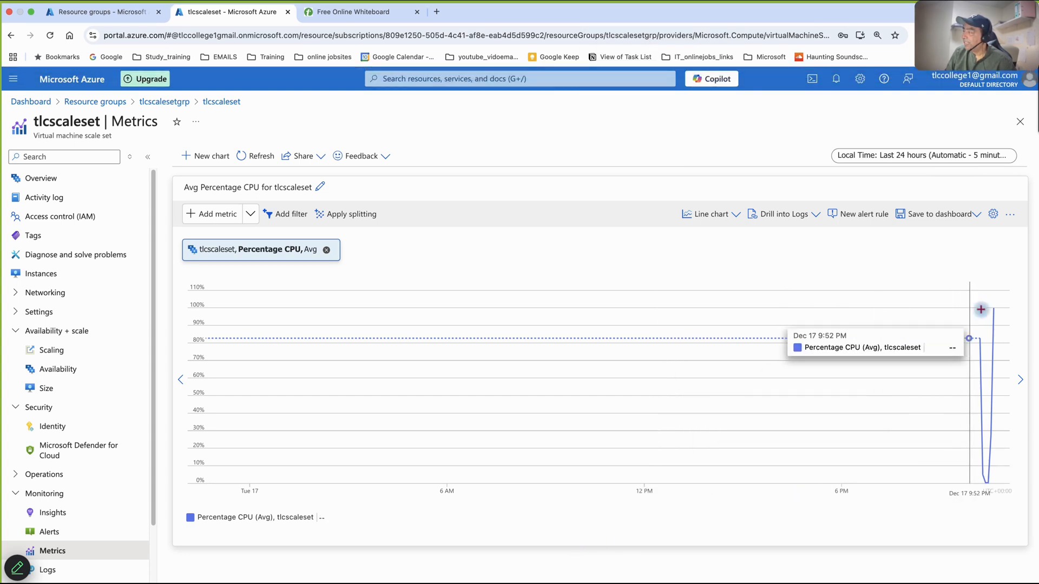
- Inspect the latest CPU value on the chart and open the instance list of tlcscaleset
mouse_move(993, 309)
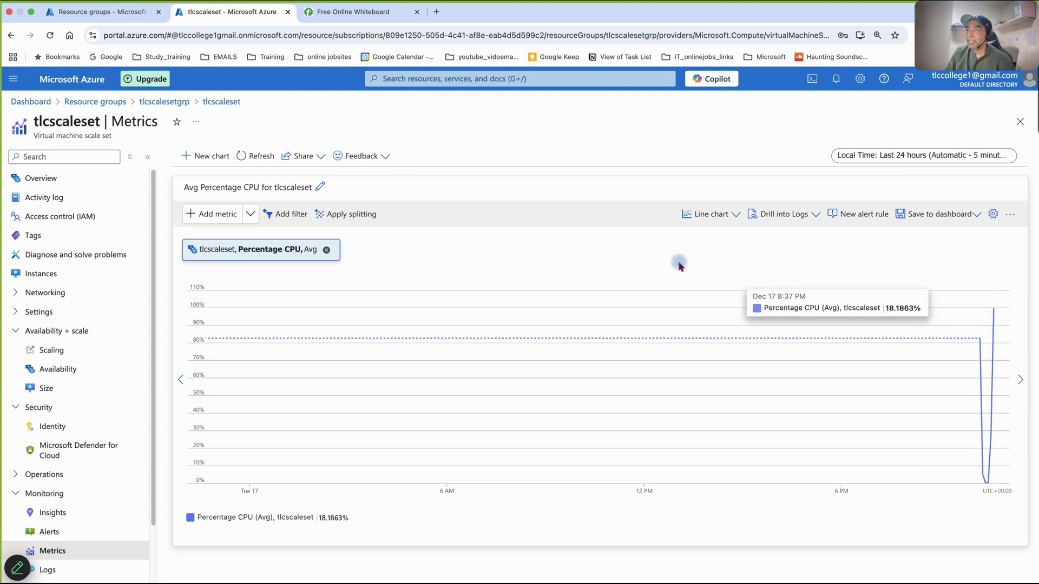
left_click(39, 276)
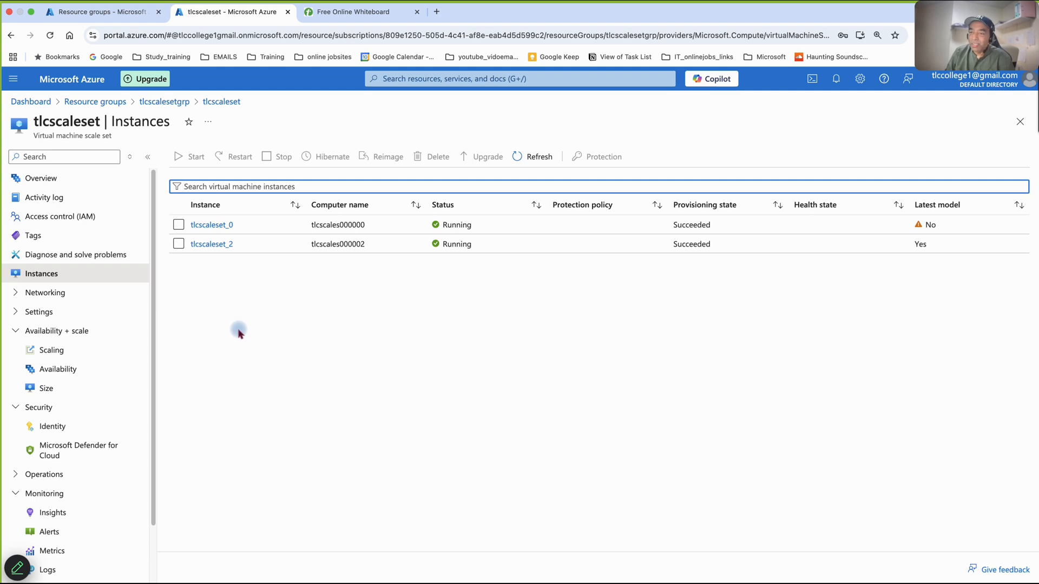
- Switch to Terminal, stop the running CPU stress command, and return to the Azure portal in Chrome
mouse_move(509, 550)
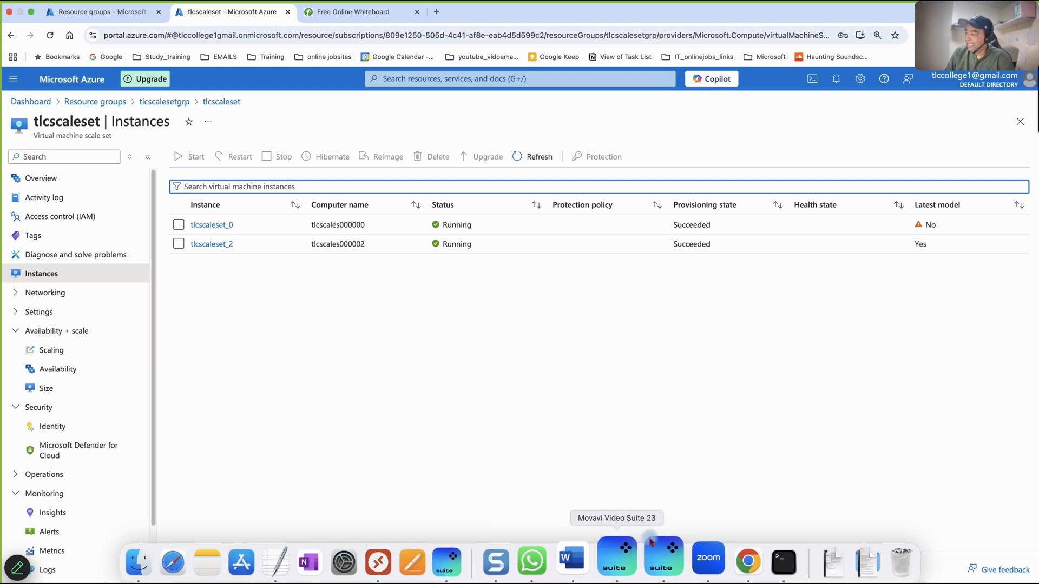
left_click(768, 557)
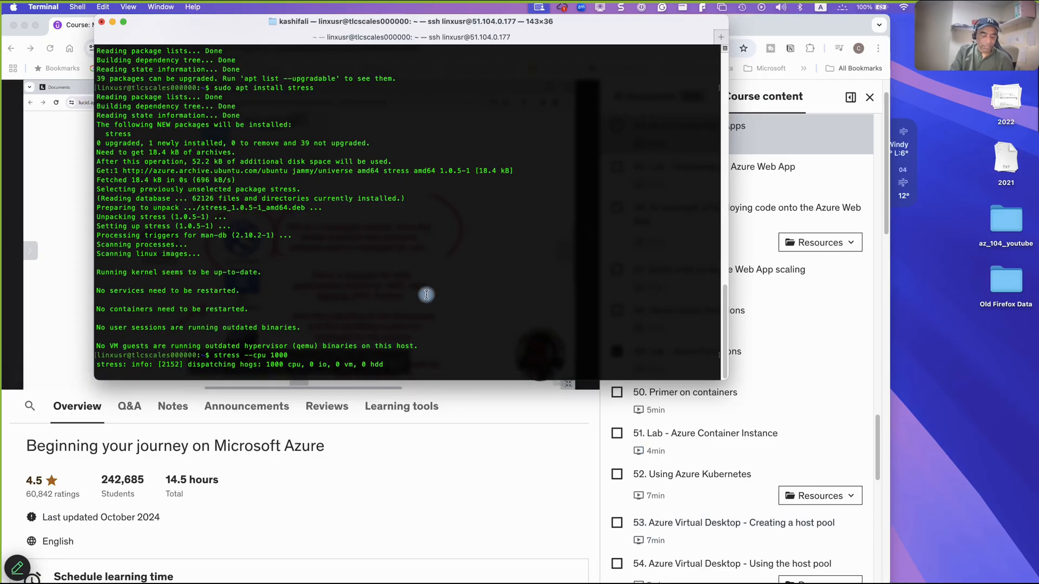
key("ctrl+c")
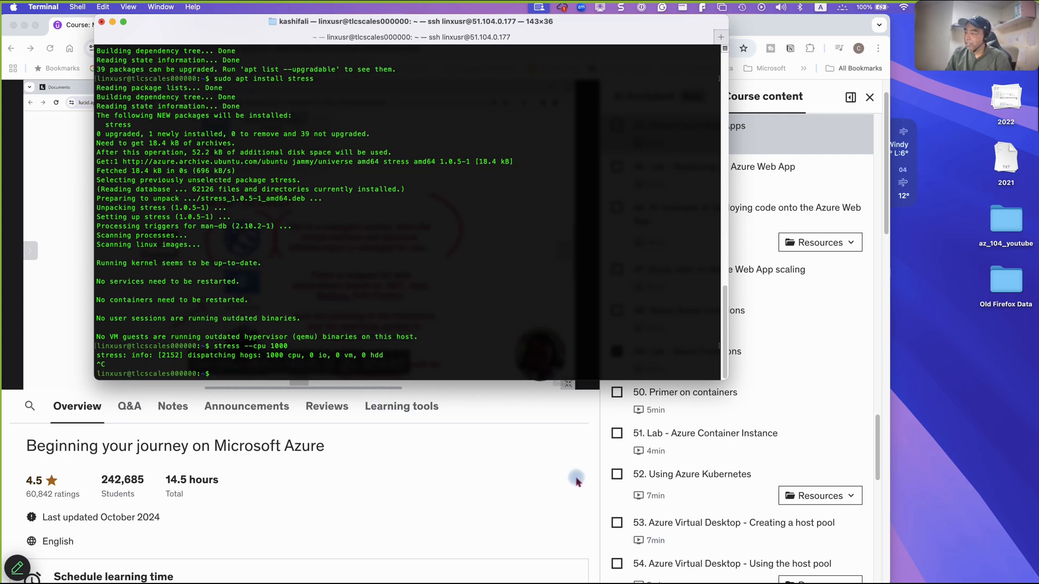
left_click(923, 487)
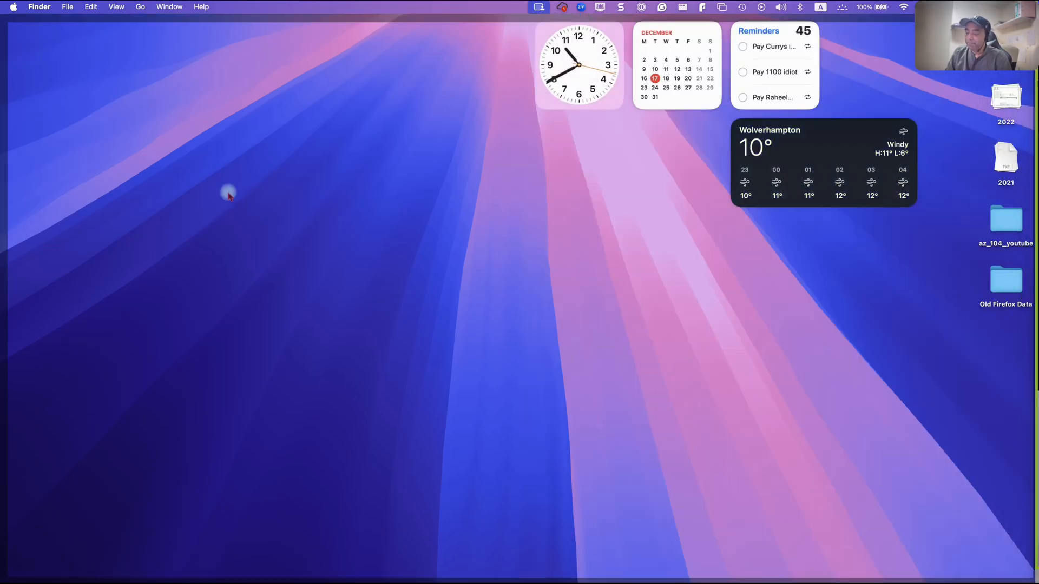
left_click(295, 242)
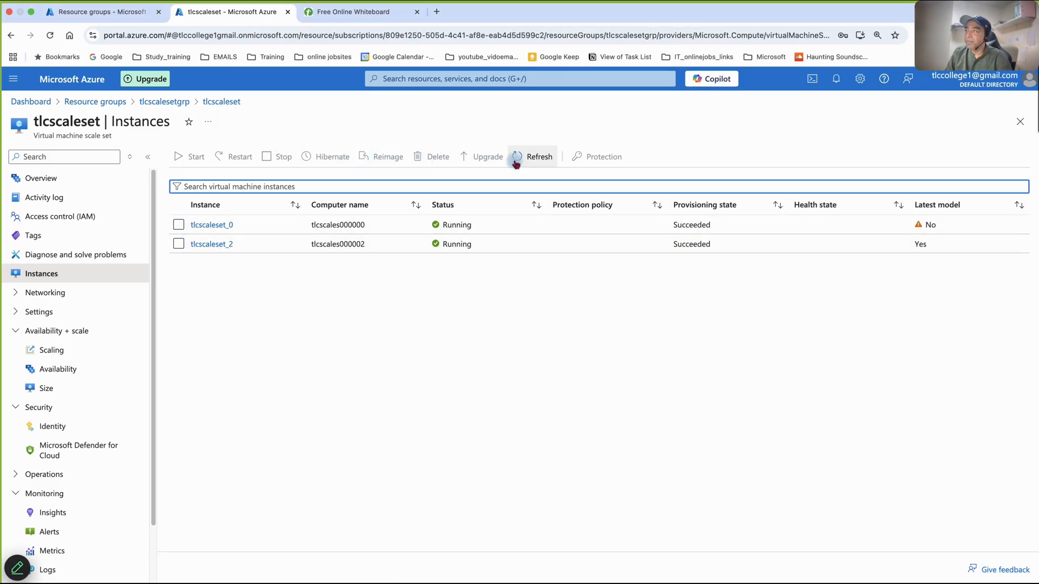
- Refresh the instance list and review the scale set's autoscale rules and instance limits
left_click(537, 160)
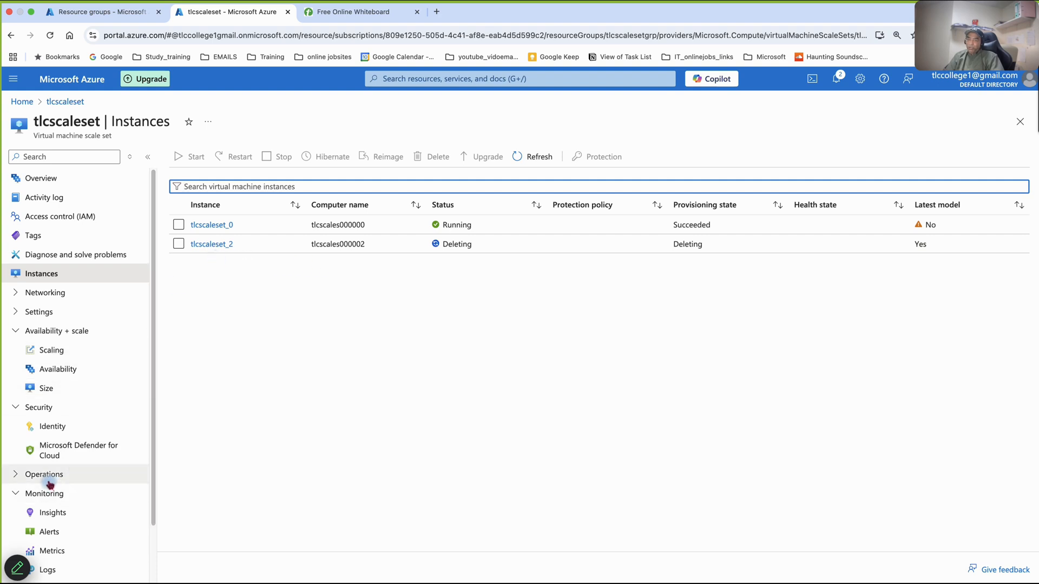
left_click(49, 351)
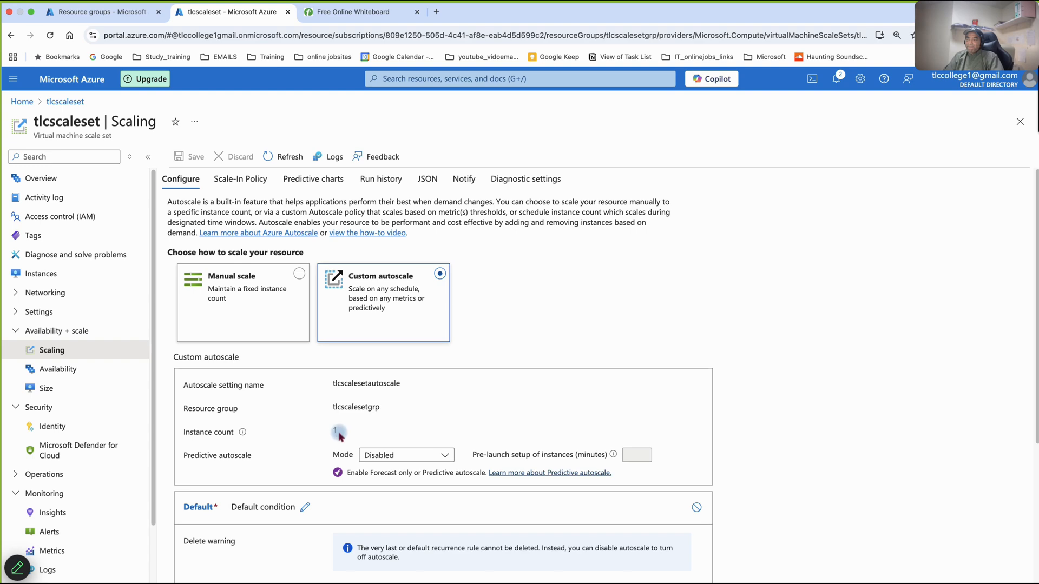
scroll(339, 435, "down", 4)
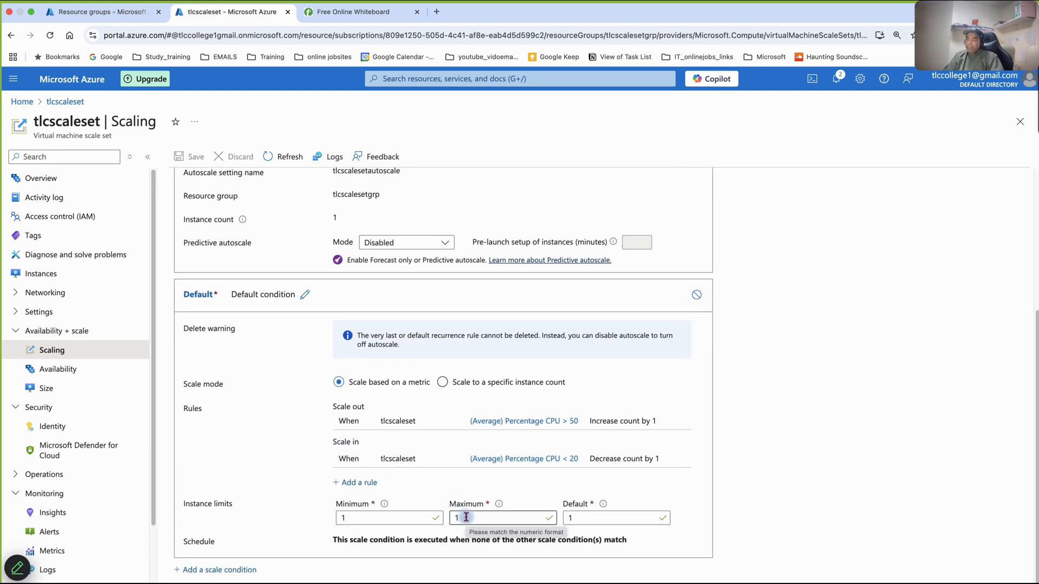
scroll(465, 518, "up", 4)
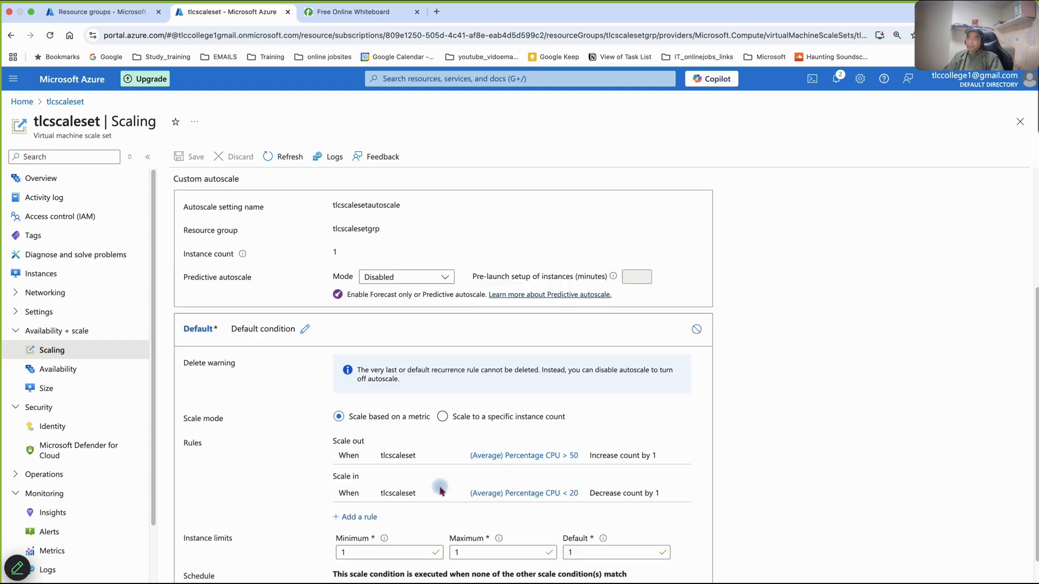
- Reopen the tlcscaleset instance list and refresh it to check the scale-in
left_click(57, 276)
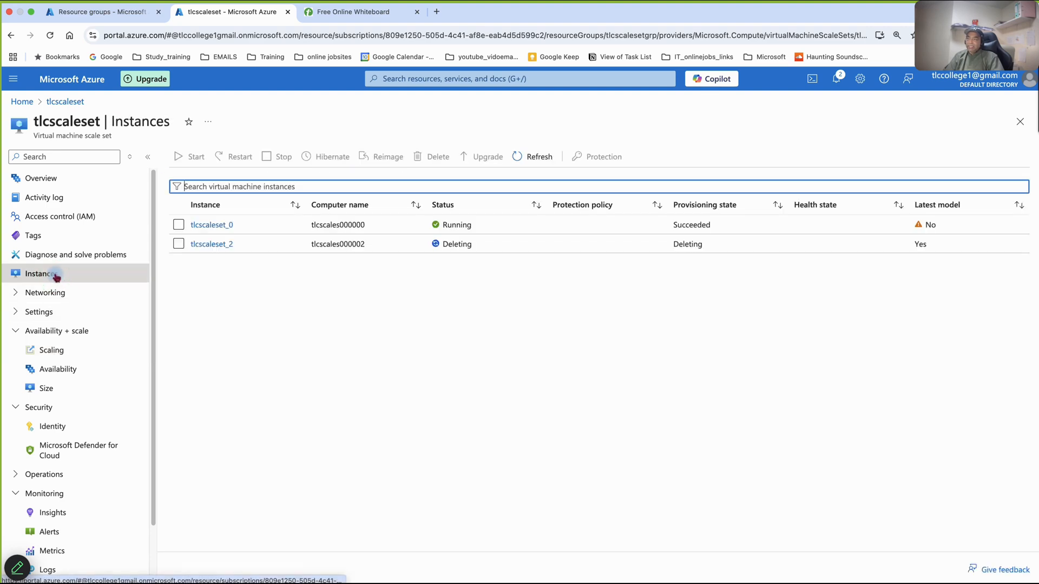
left_click(547, 161)
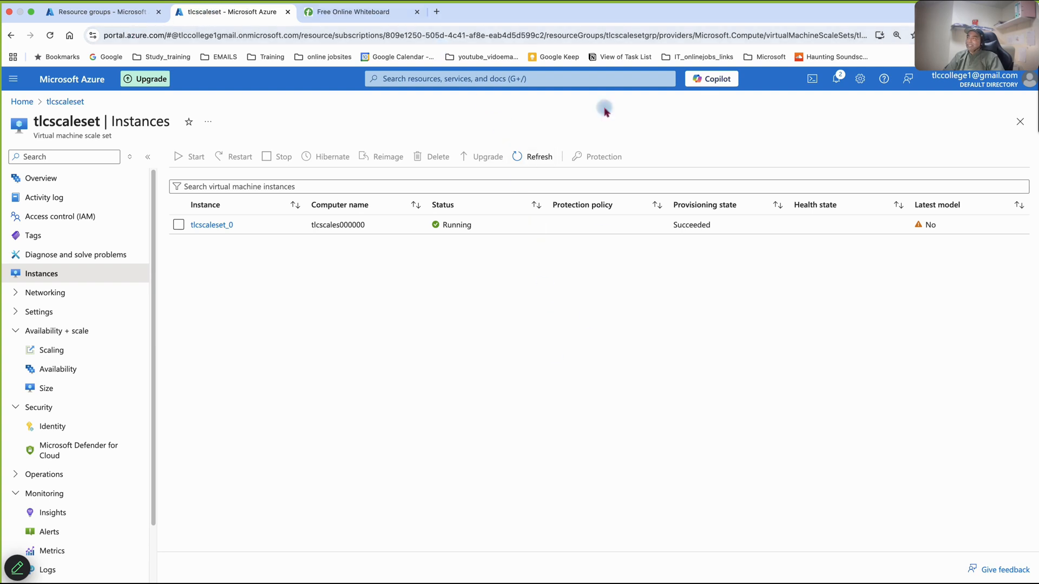
mouse_move(615, 6)
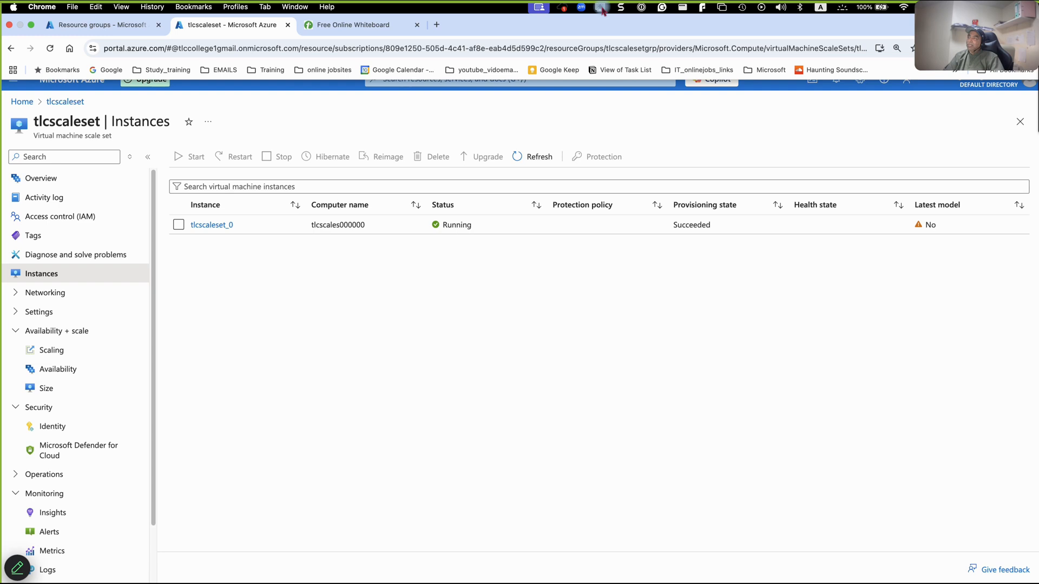
left_click(600, 7)
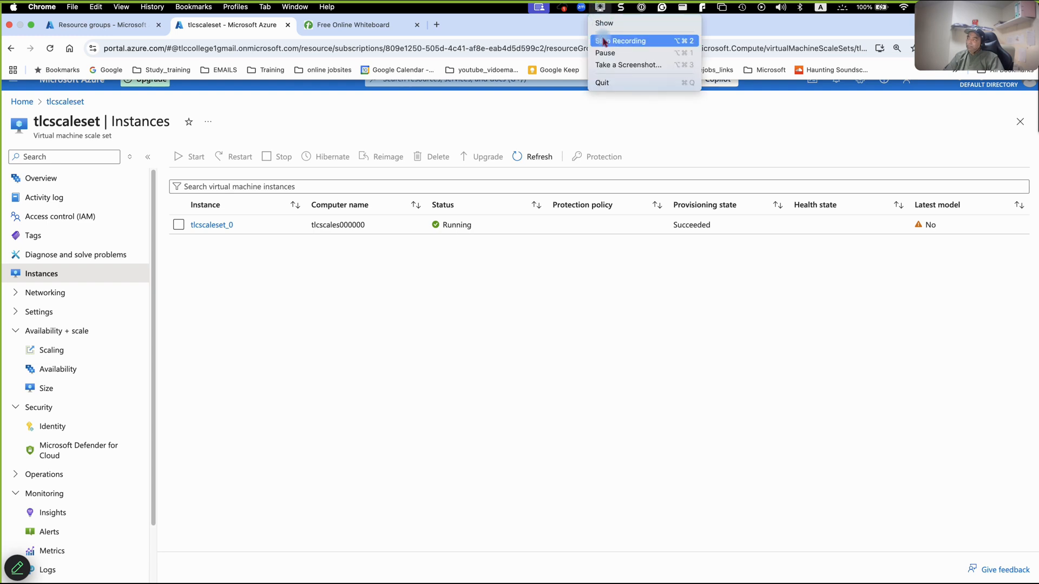